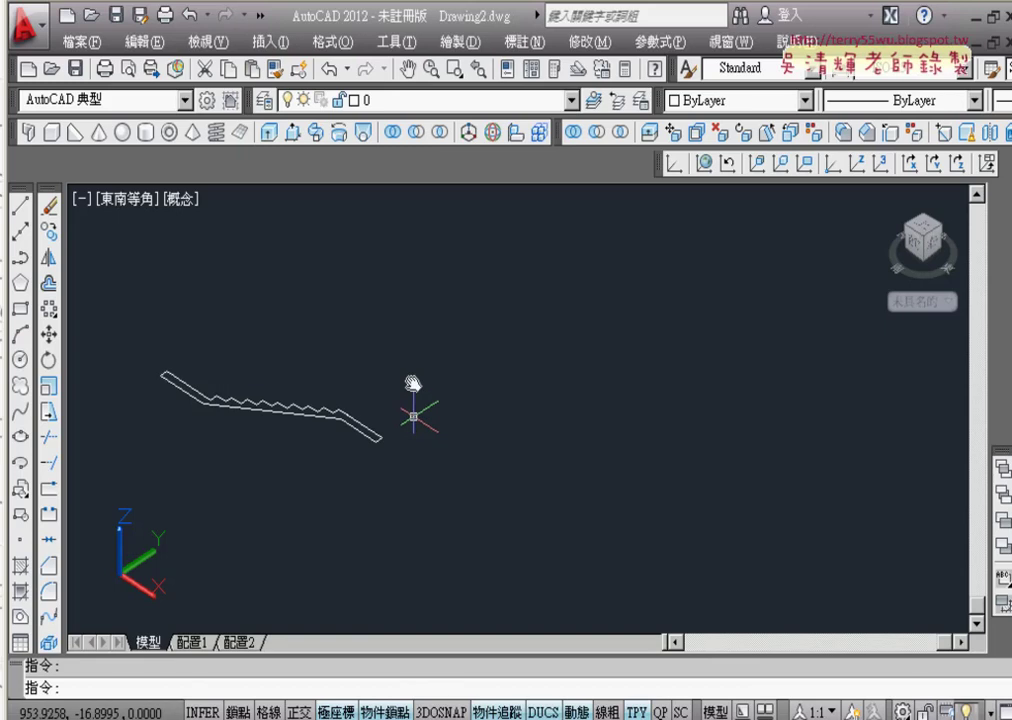
Step: Centre the zigzag stair profile in the view and start the 3D Rotate tool
middle_click_drag(413, 390, 668, 412)
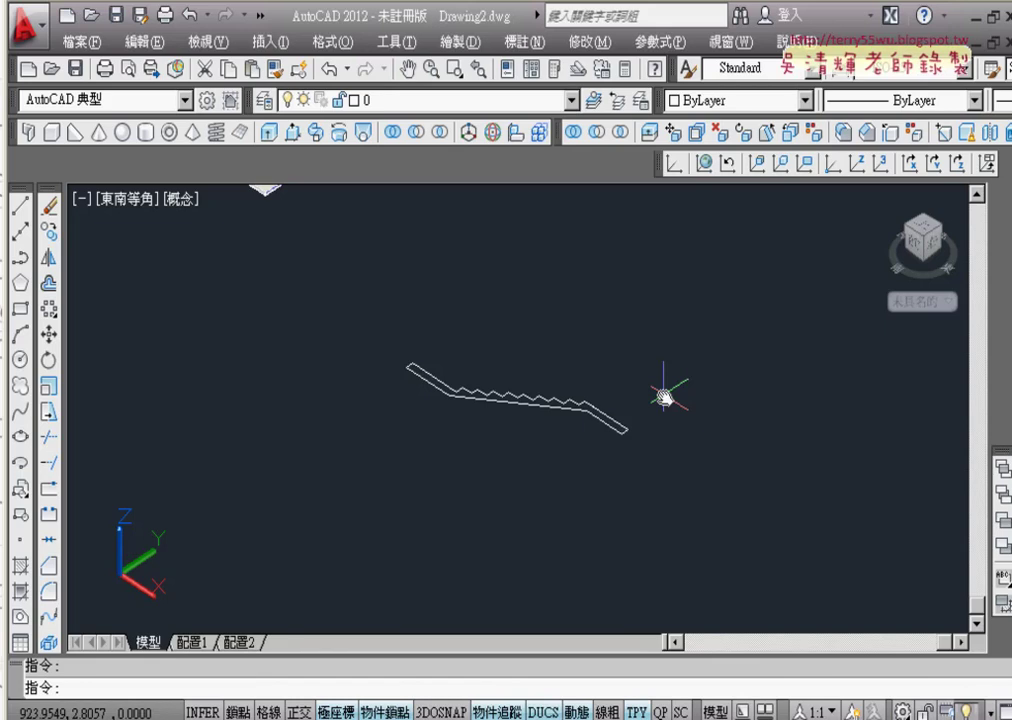
left_click(492, 148)
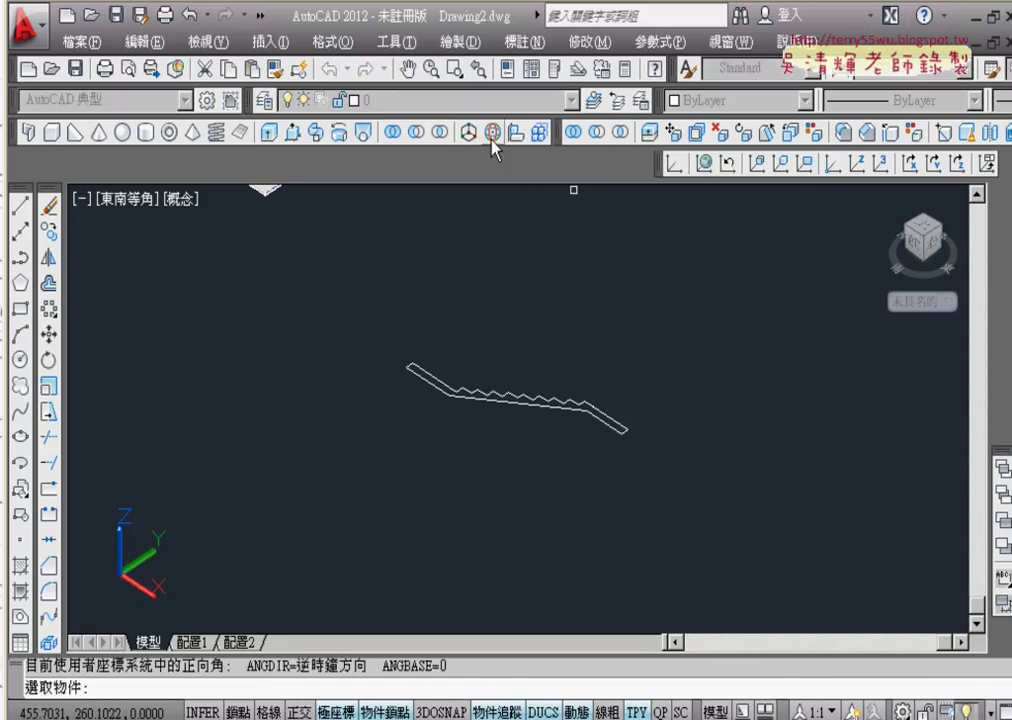
Step: Window-select the zigzag stair profile and rotate it 90° in 3D about its base point
left_click(700, 321)
left_click(312, 484)
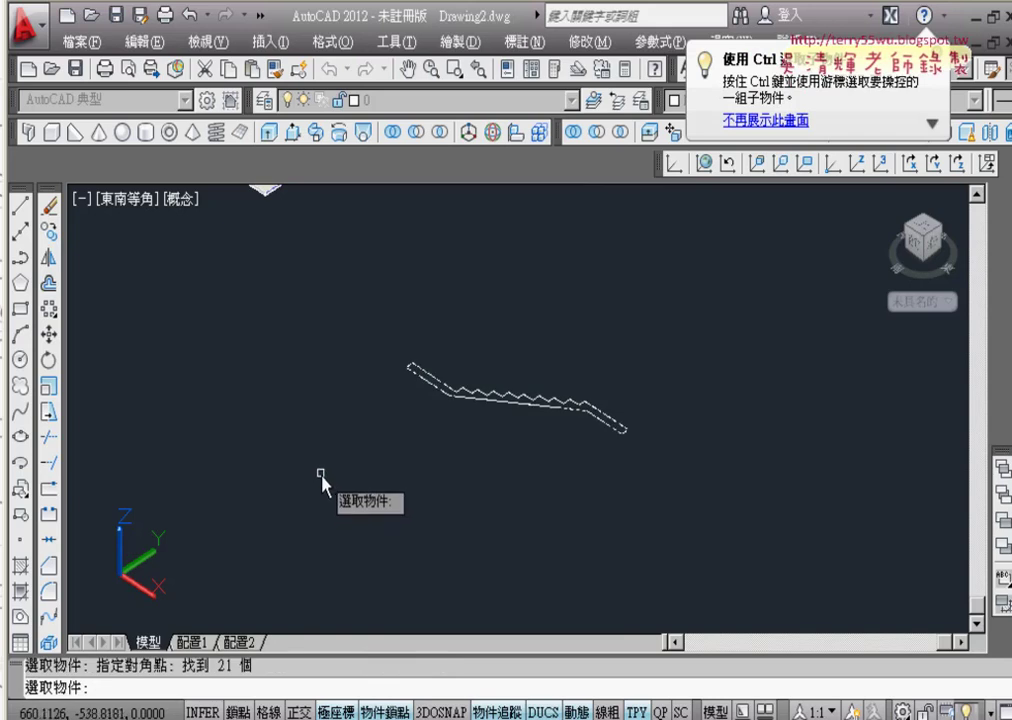
key("Return")
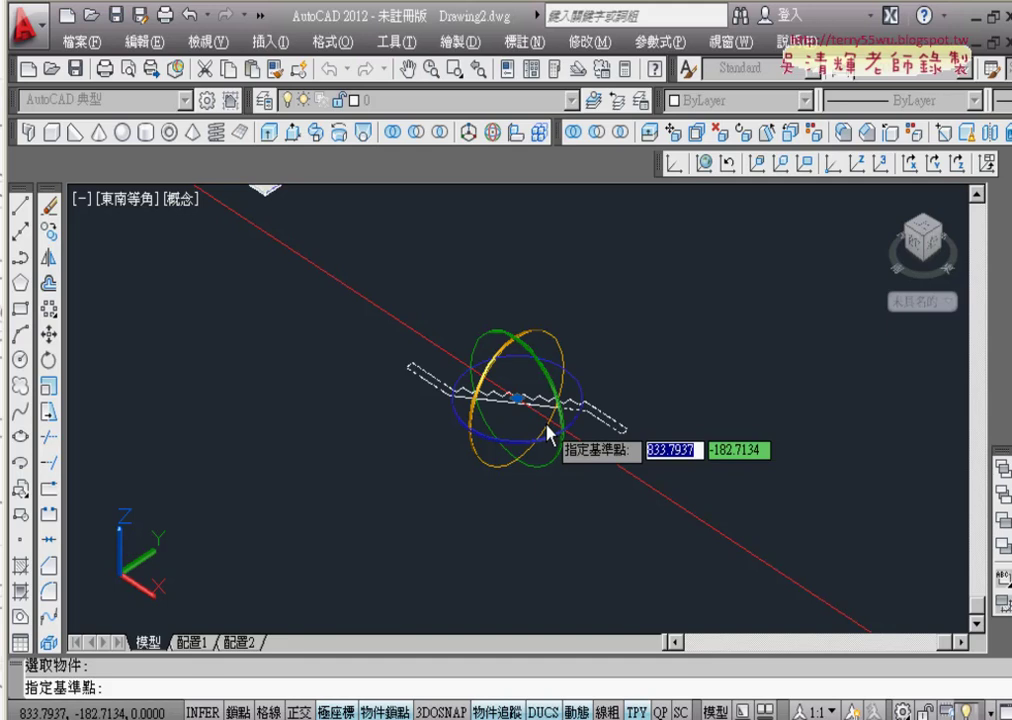
key("Escape")
left_click(557, 403)
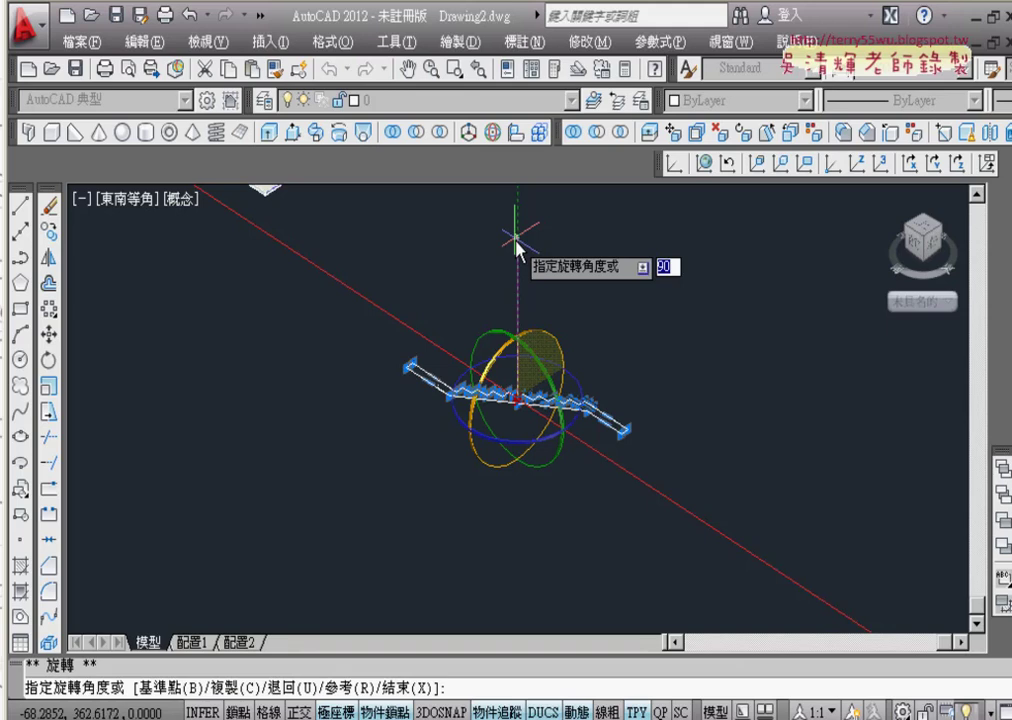
key("Return")
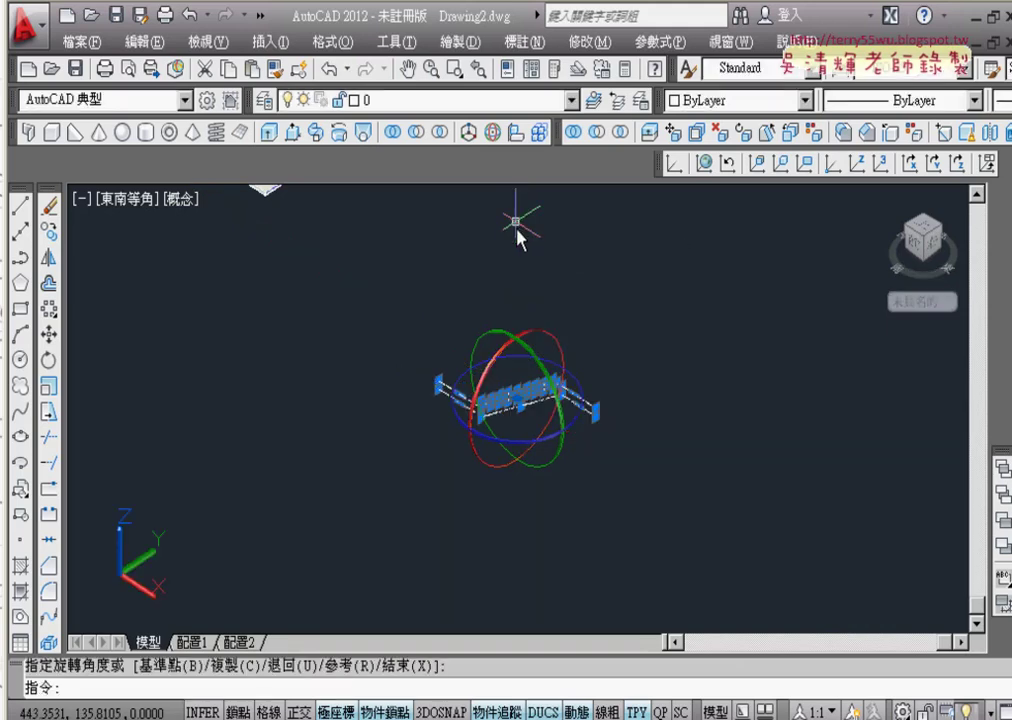
key("Escape")
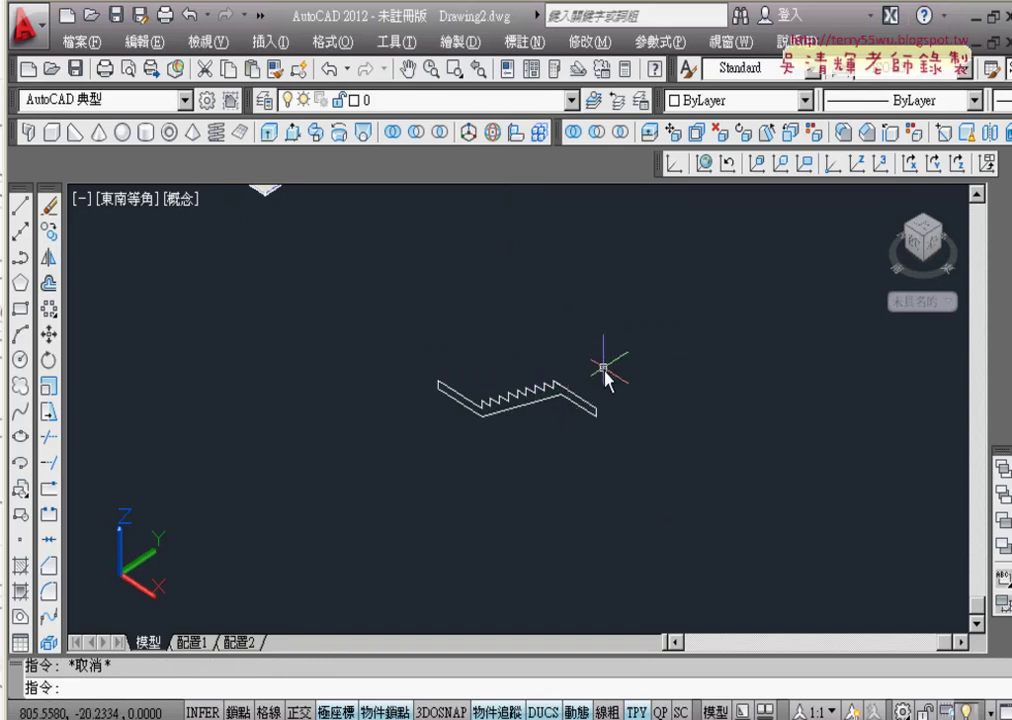
scroll(603, 372, "up", 3)
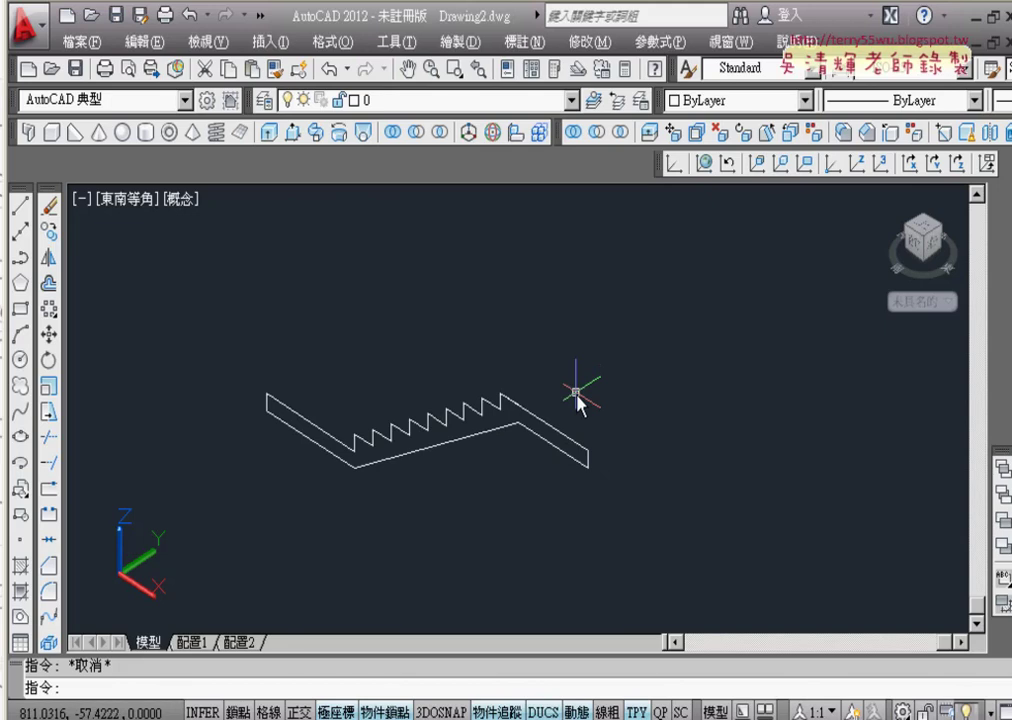
scroll(577, 397, "down", 2)
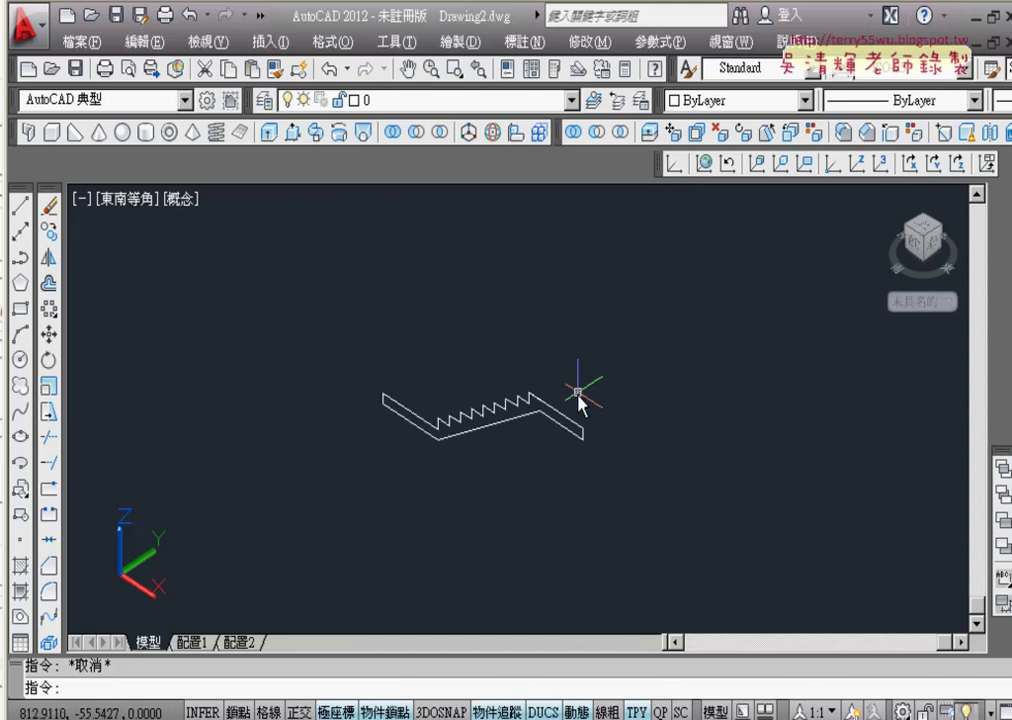
scroll(597, 390, "down", 2)
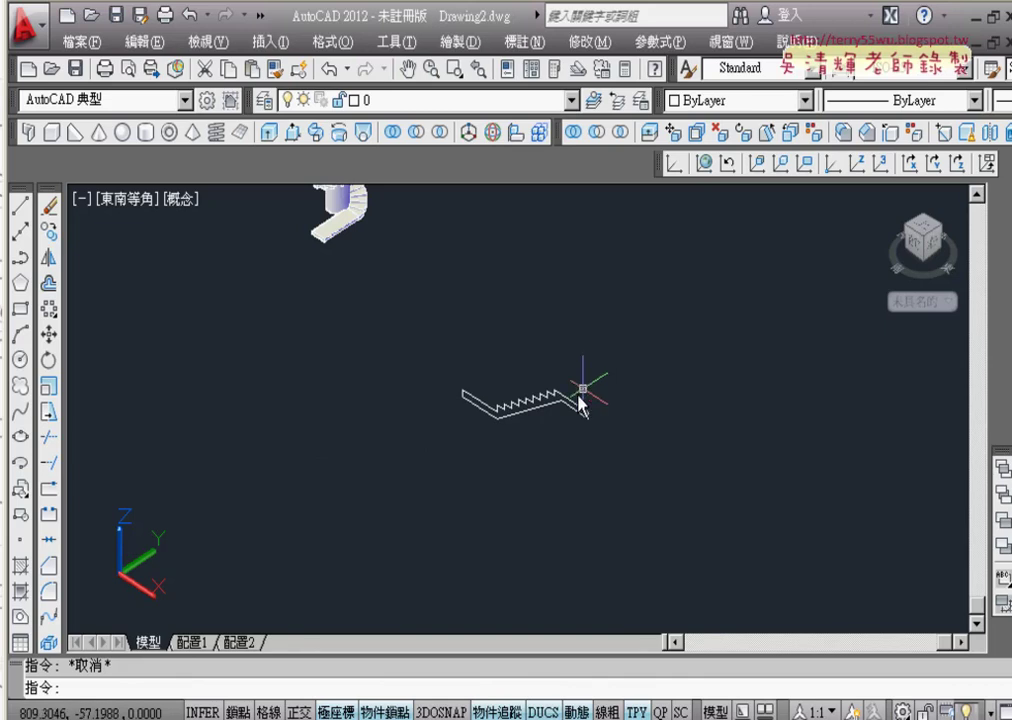
Step: Try extruding the window-selected stair profile, then cancel the Extrude command
left_click(271, 135)
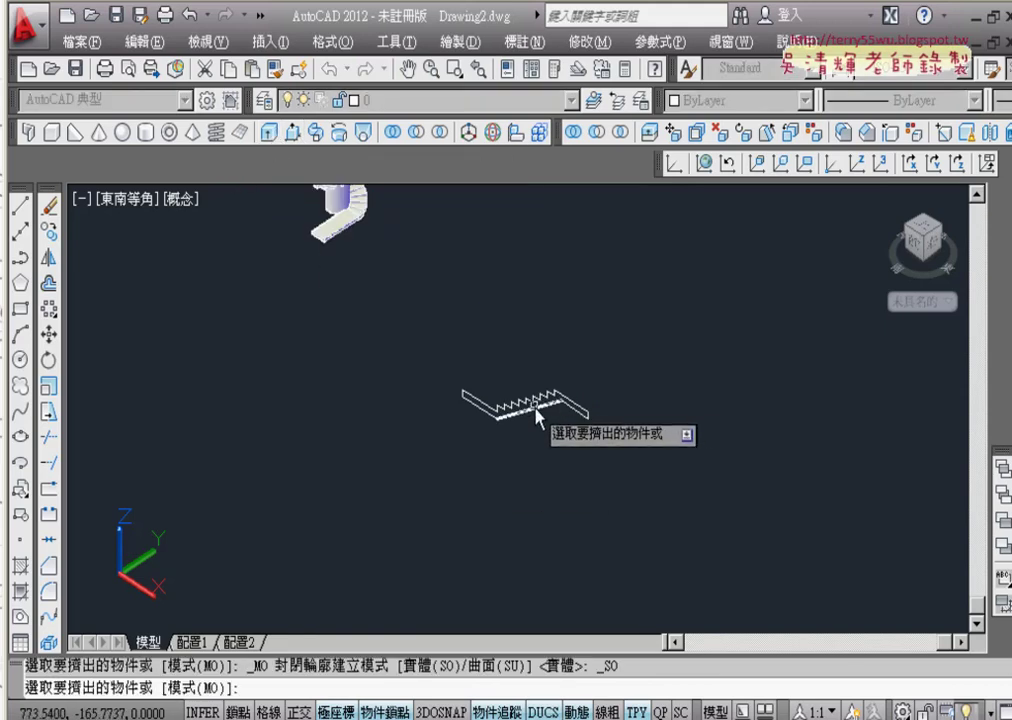
left_click(616, 369)
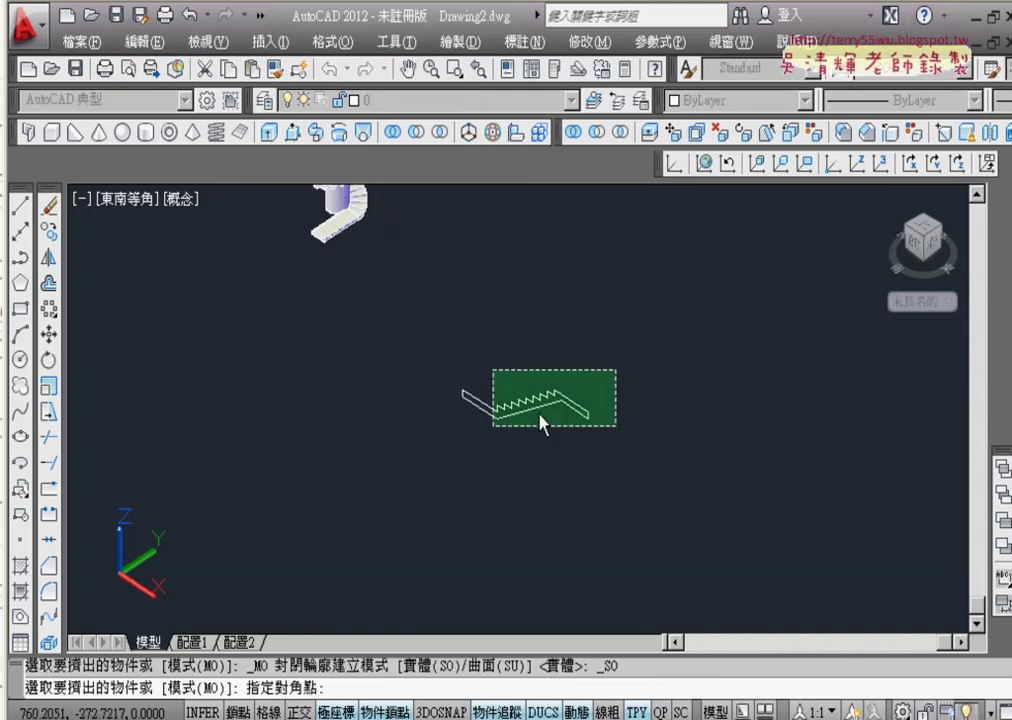
double_click(671, 398)
left_click(671, 399)
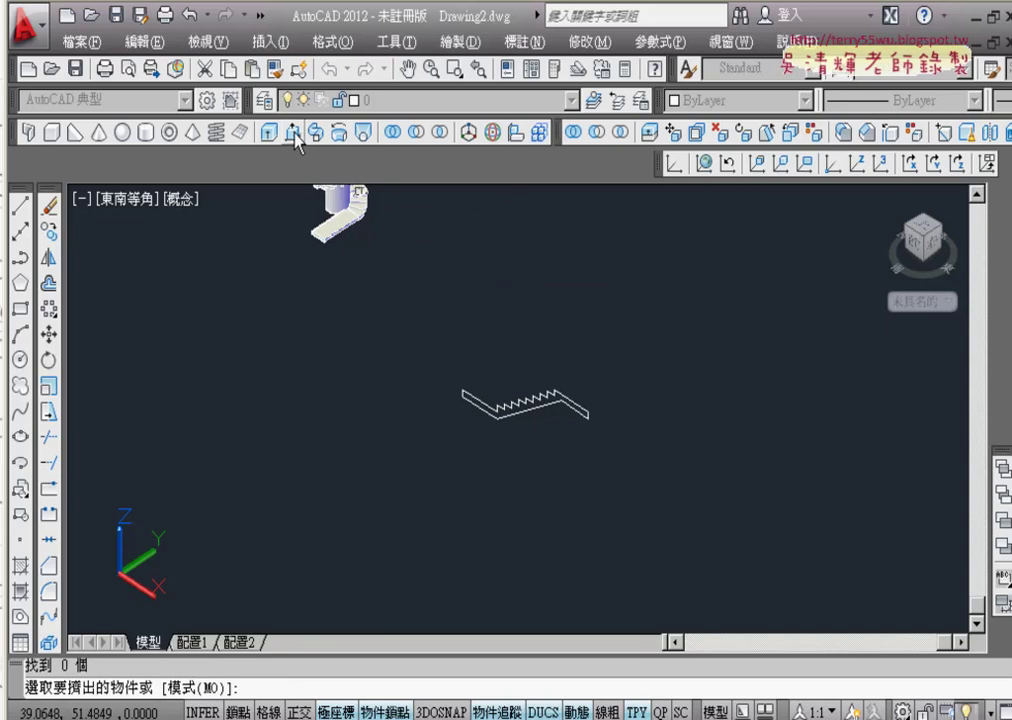
key("Escape")
Step: Press-pull the inside of the stair profile to a depth of 100 to make a solid
key("ctrl+shift+e")
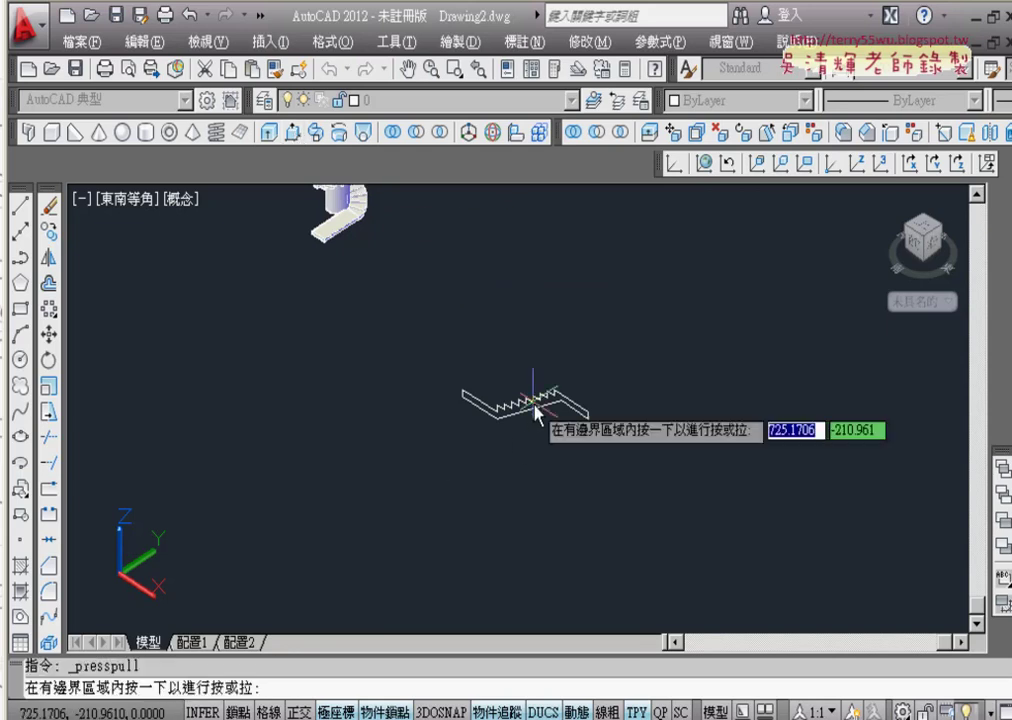
scroll(536, 410, "up", 3)
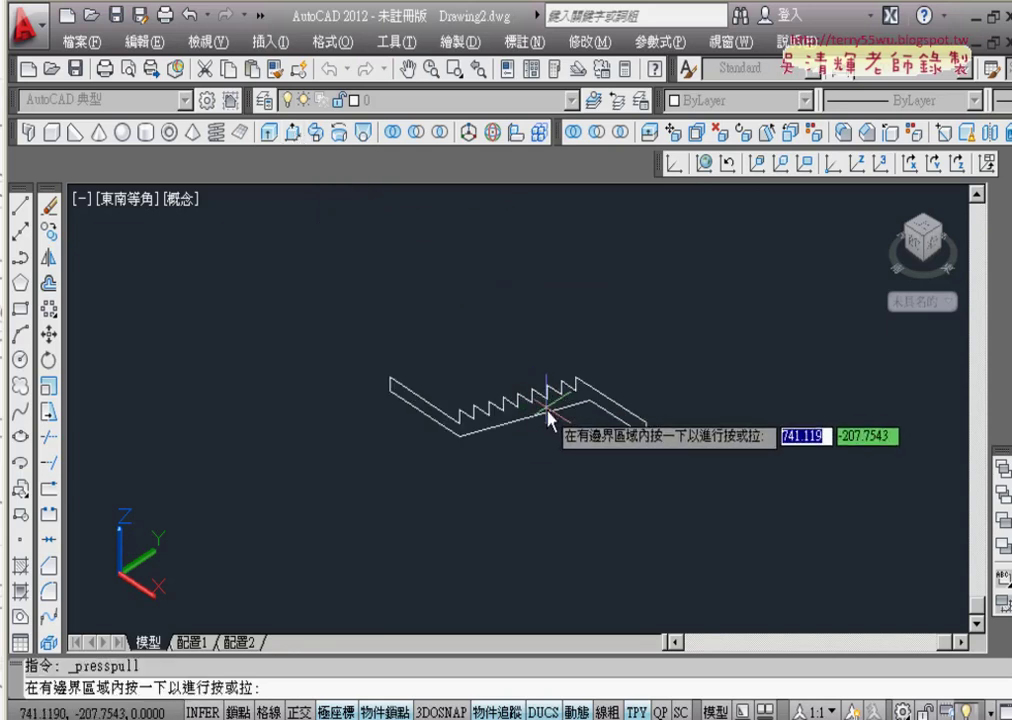
left_click(547, 416)
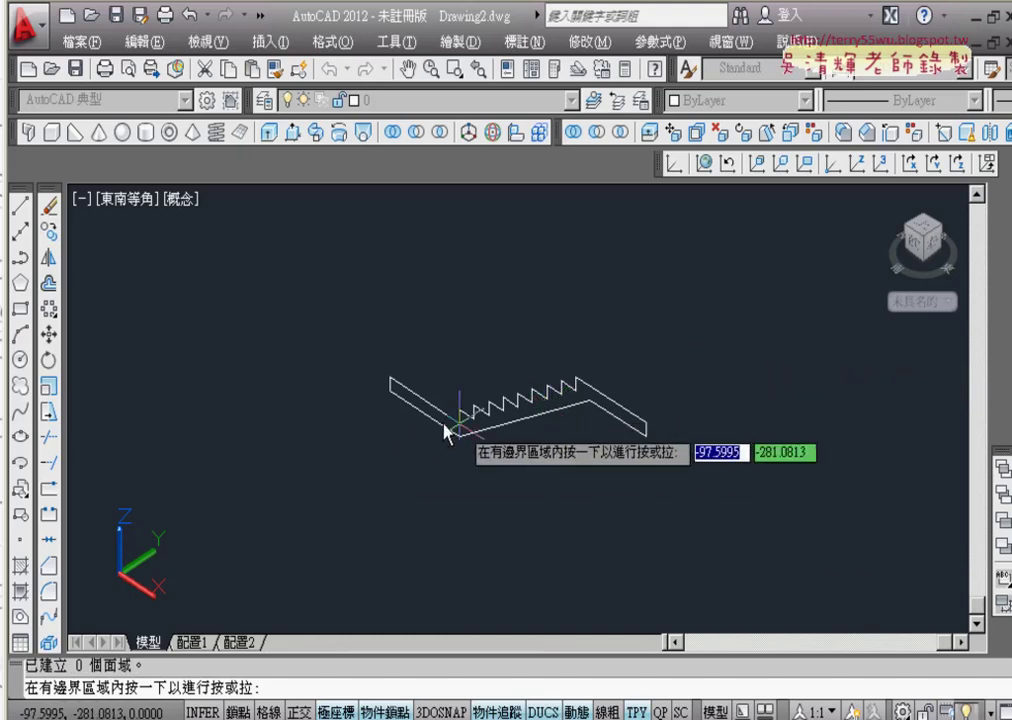
left_click(292, 133)
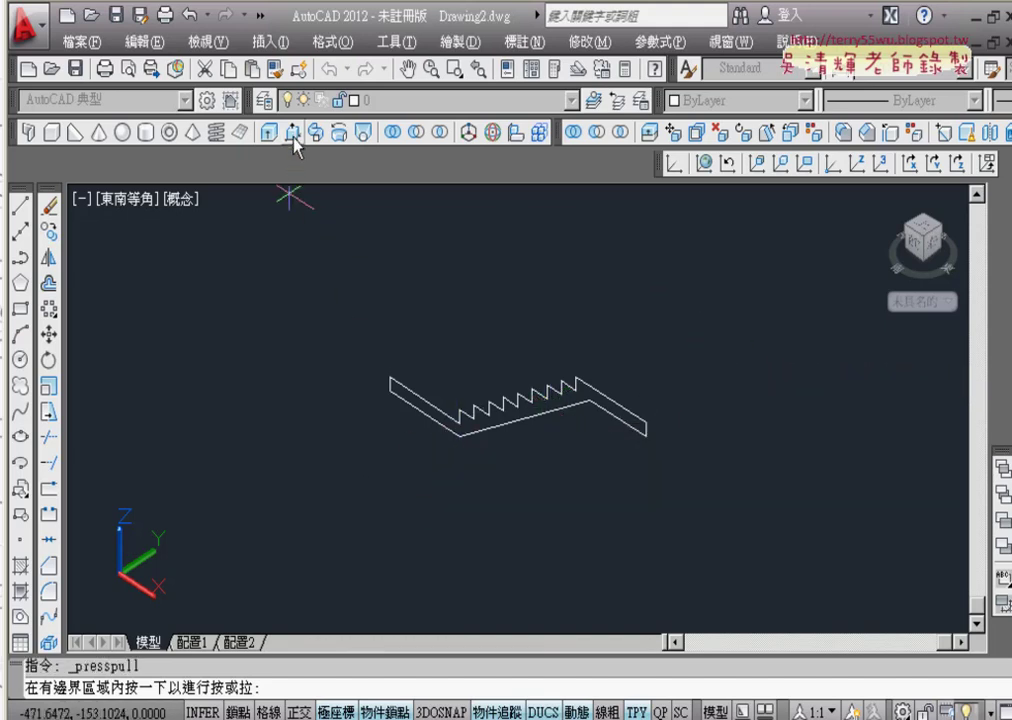
left_click(517, 423)
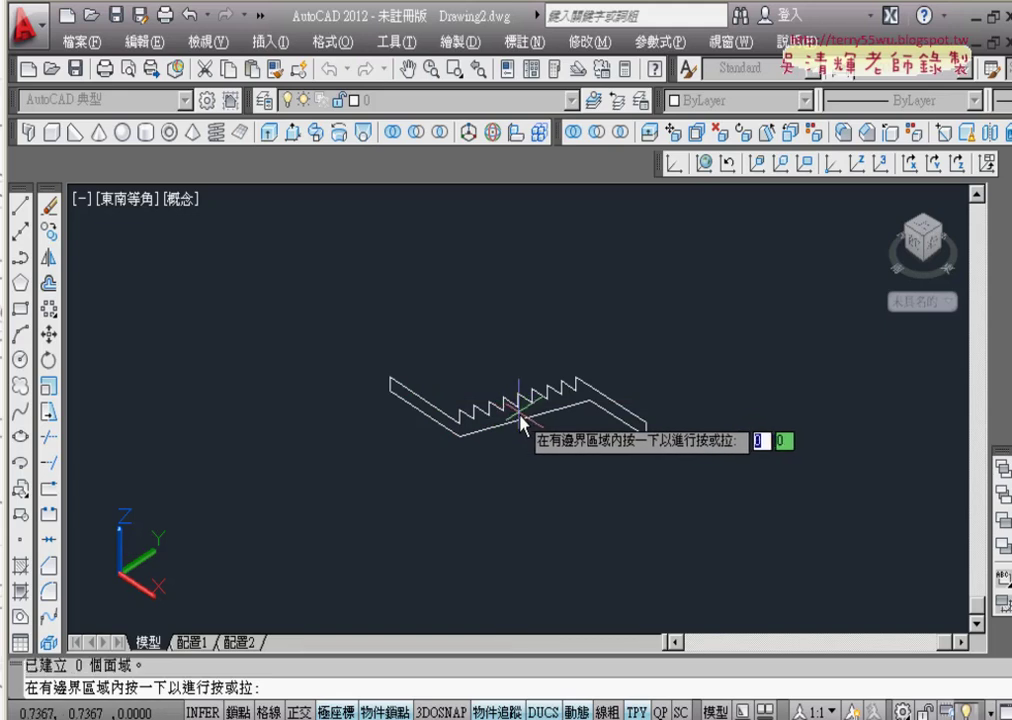
key("Escape")
left_click(519, 420, "ctrl+alt")
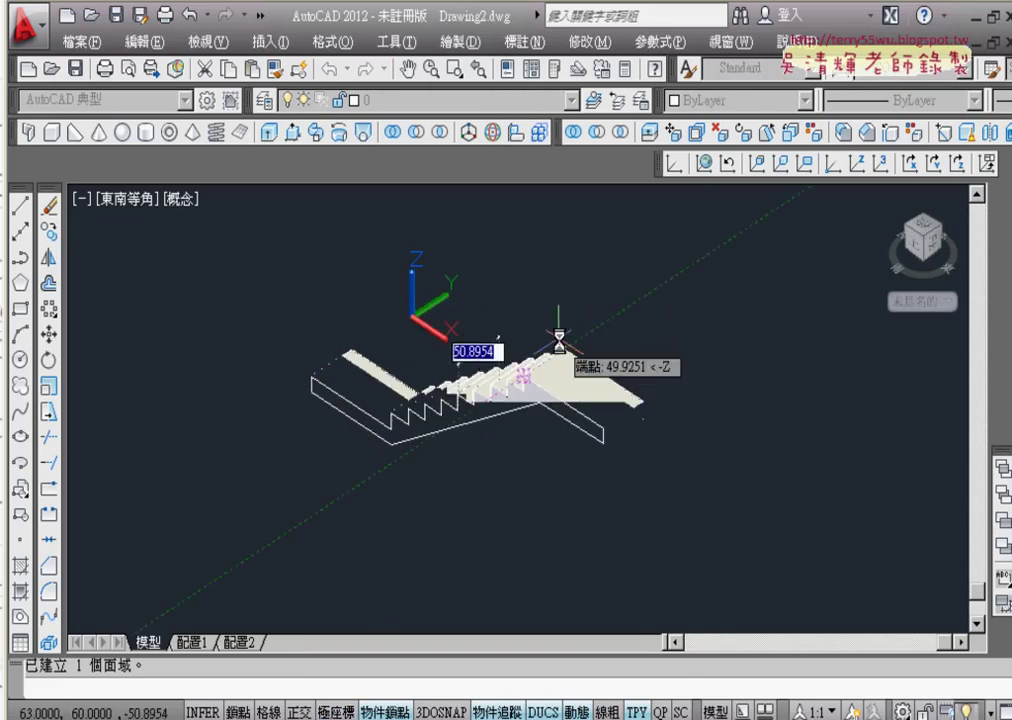
type("100")
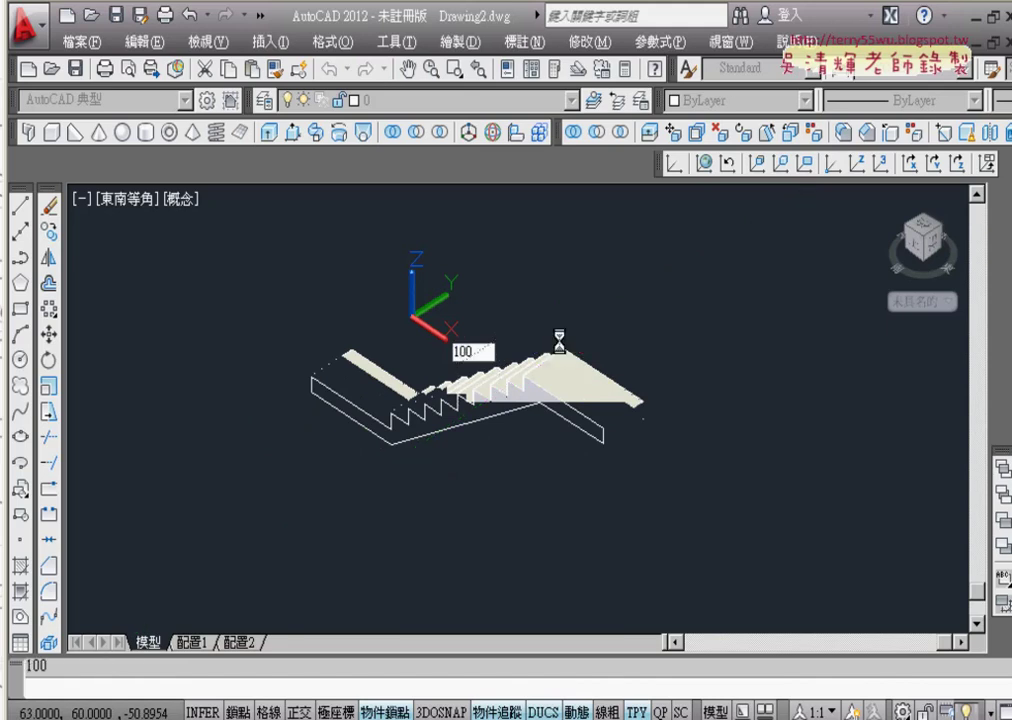
key("Return")
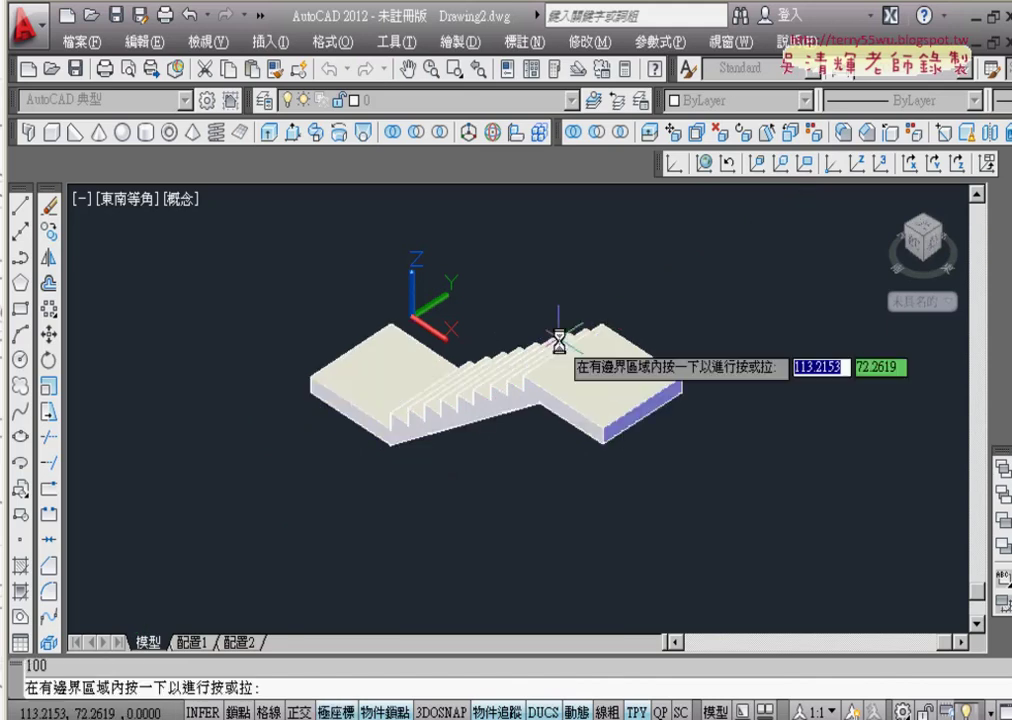
key("Return")
scroll(677, 327, "down", 3)
Step: Window-select the extruded stair and 3D-rotate it about its corner so the steps rise diagonally
scroll(641, 372, "down", 2)
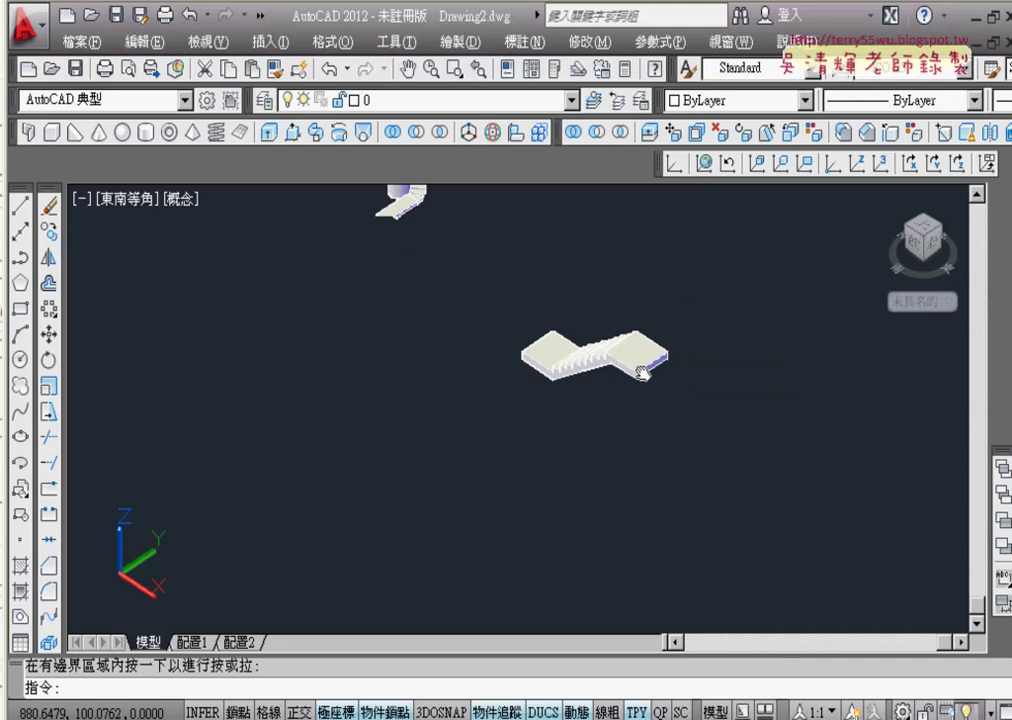
middle_click_drag(641, 372, 476, 447)
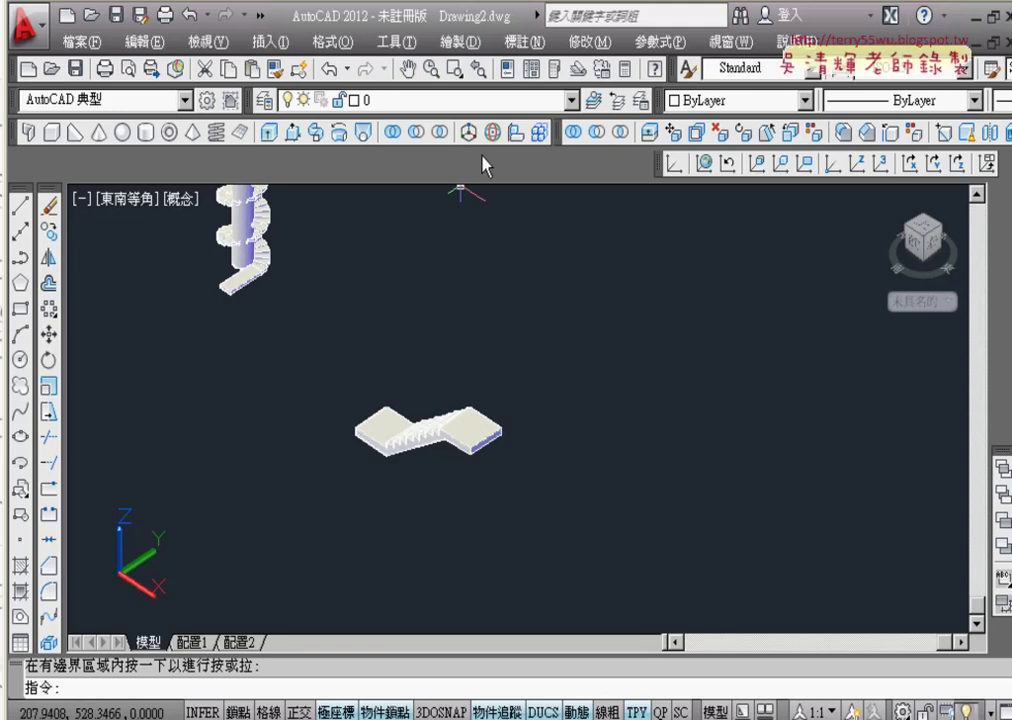
left_click(559, 390)
left_click(277, 502)
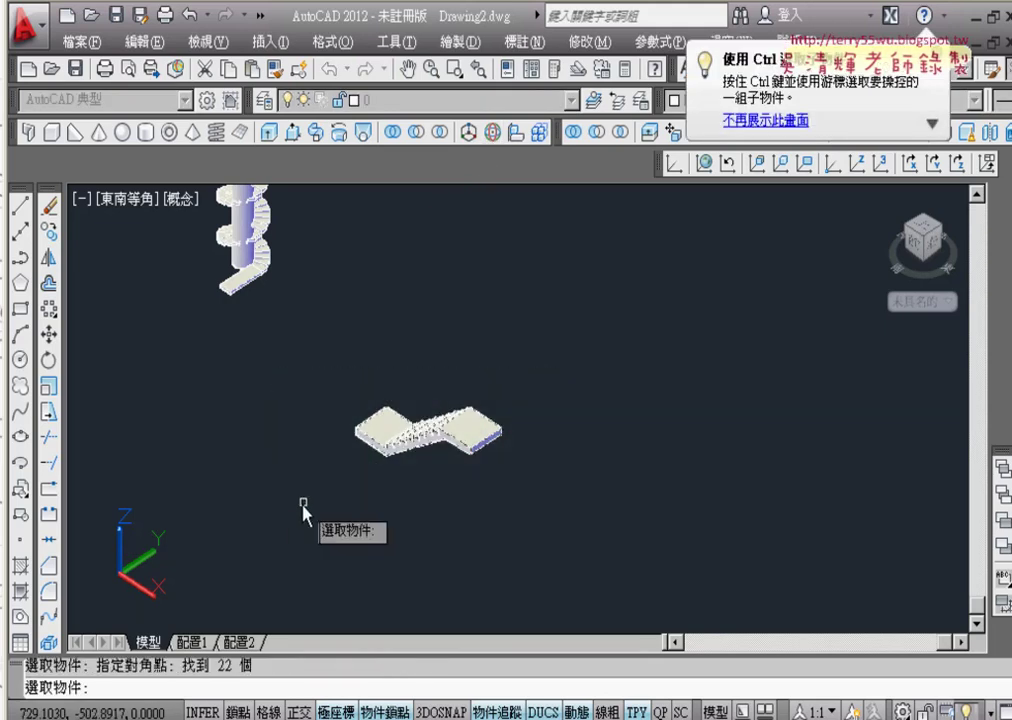
key("Return")
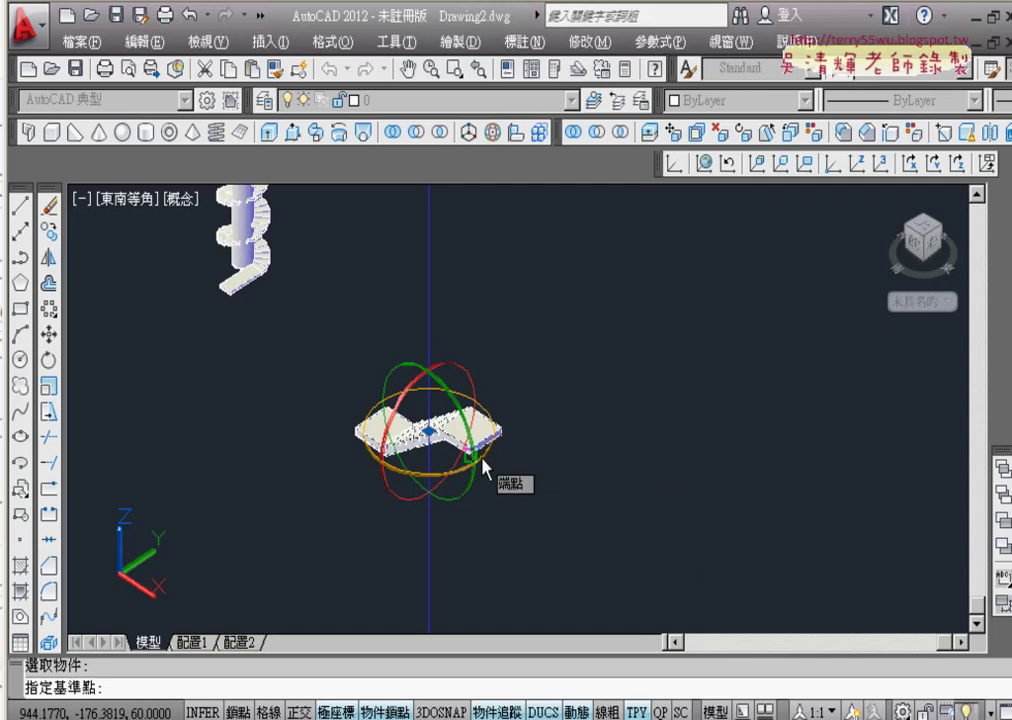
left_click(483, 464)
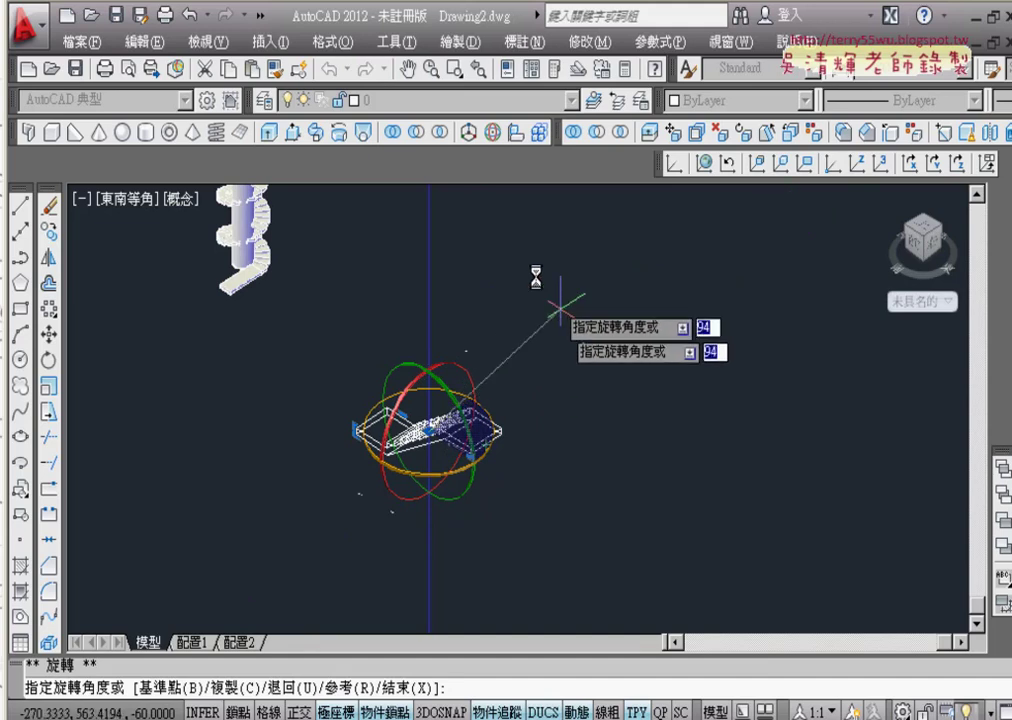
left_click(558, 354)
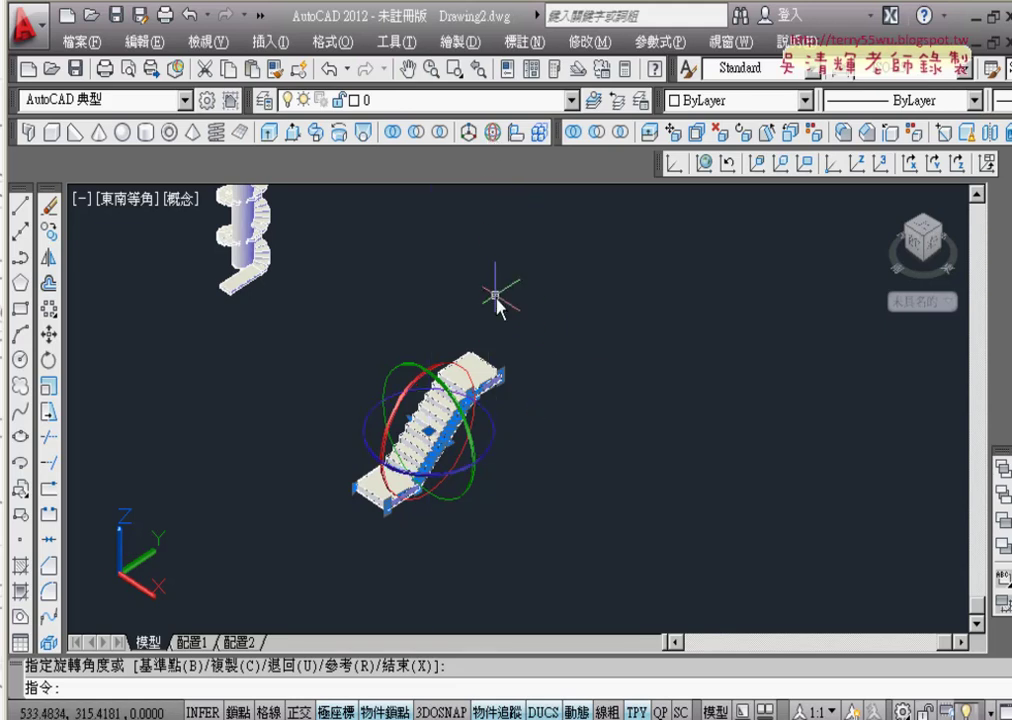
key("Escape")
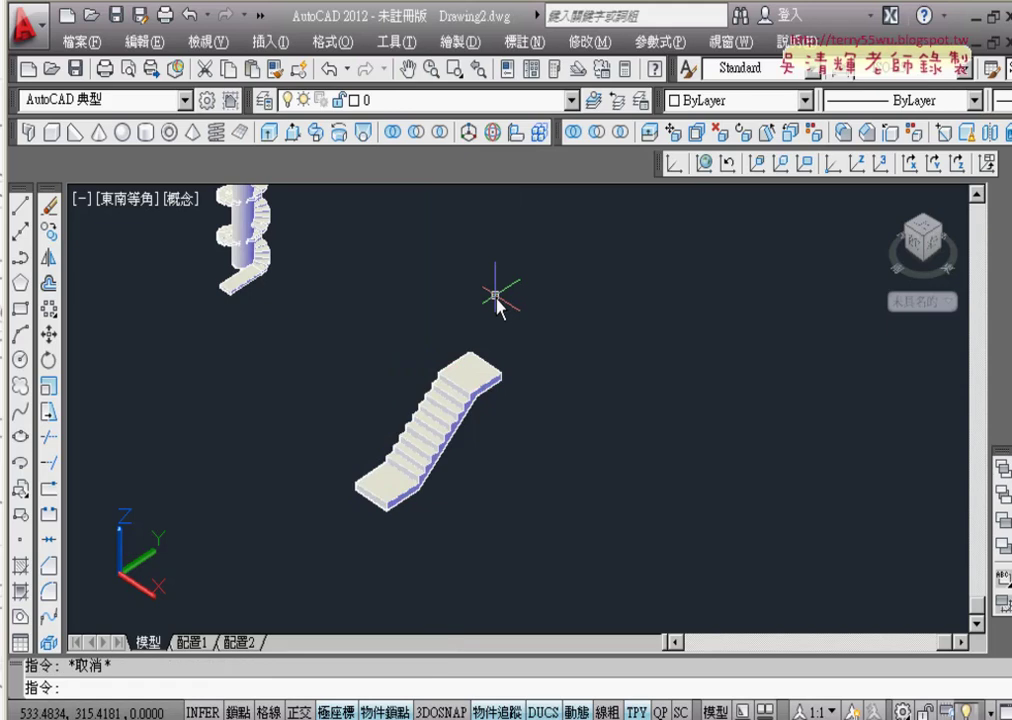
mouse_move(503, 372)
middle_mouse_down()
mouse_move(462, 540)
mouse_move(470, 450)
middle_mouse_up()
Step: Copy the stair flight from its corner 270 units straight up along Z with Ortho on
left_click(455, 468)
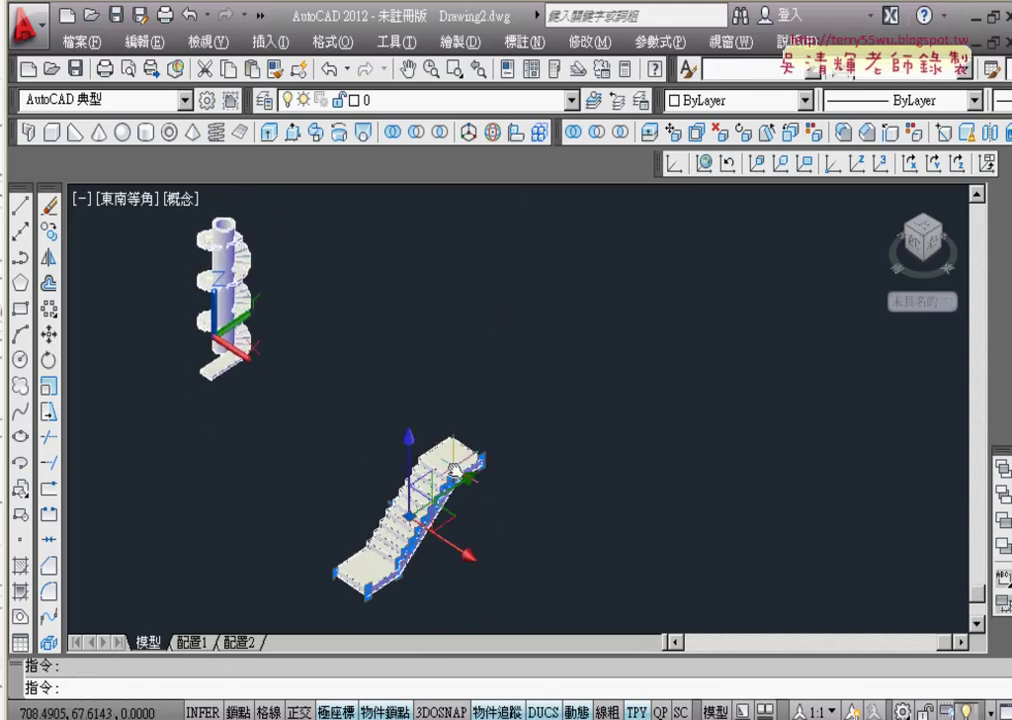
left_click(48, 230)
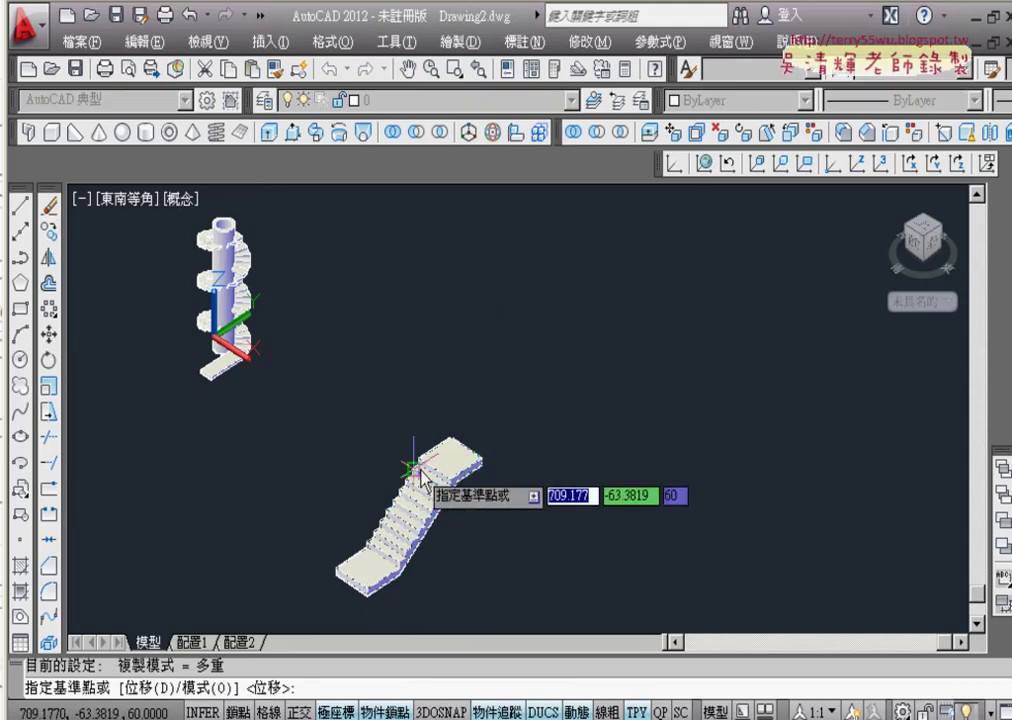
left_click(480, 460)
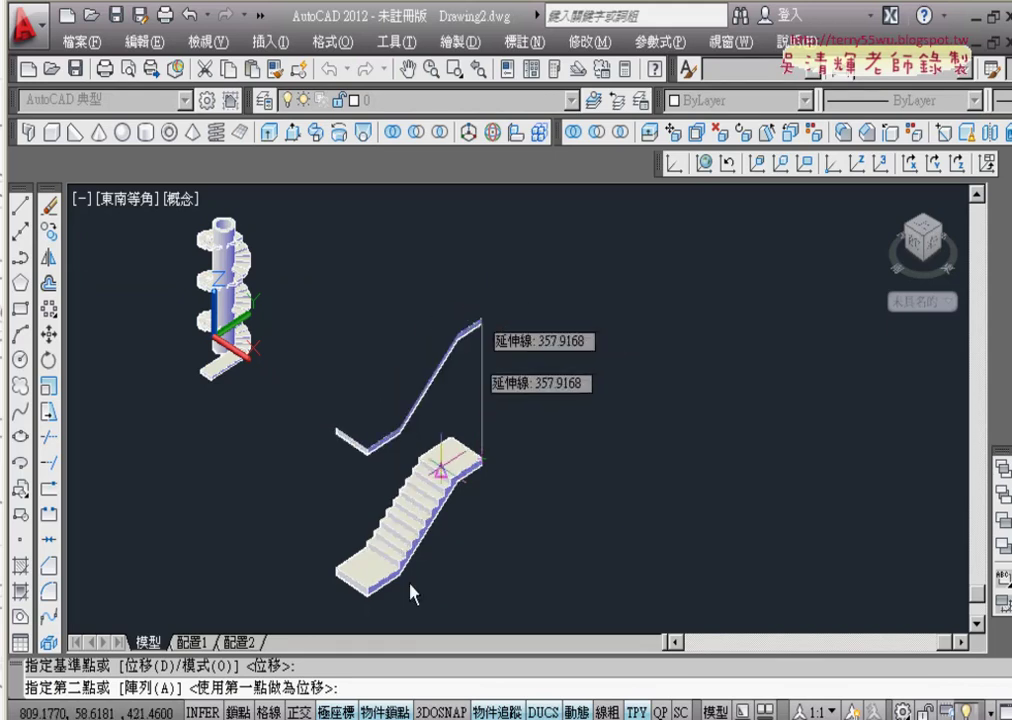
left_click(299, 712)
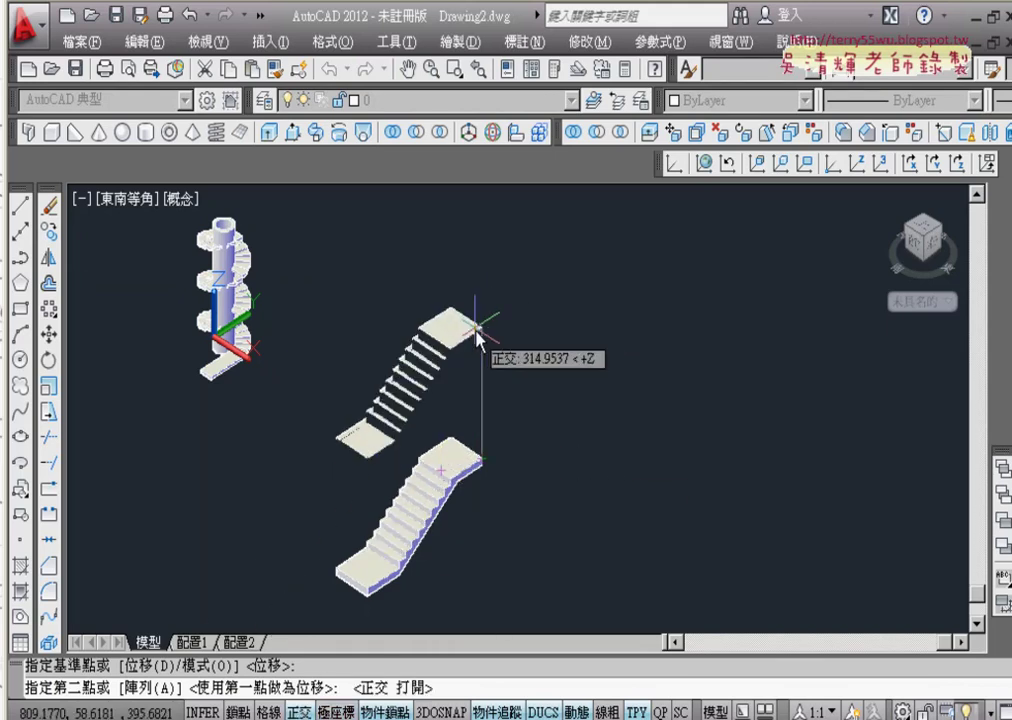
type("270")
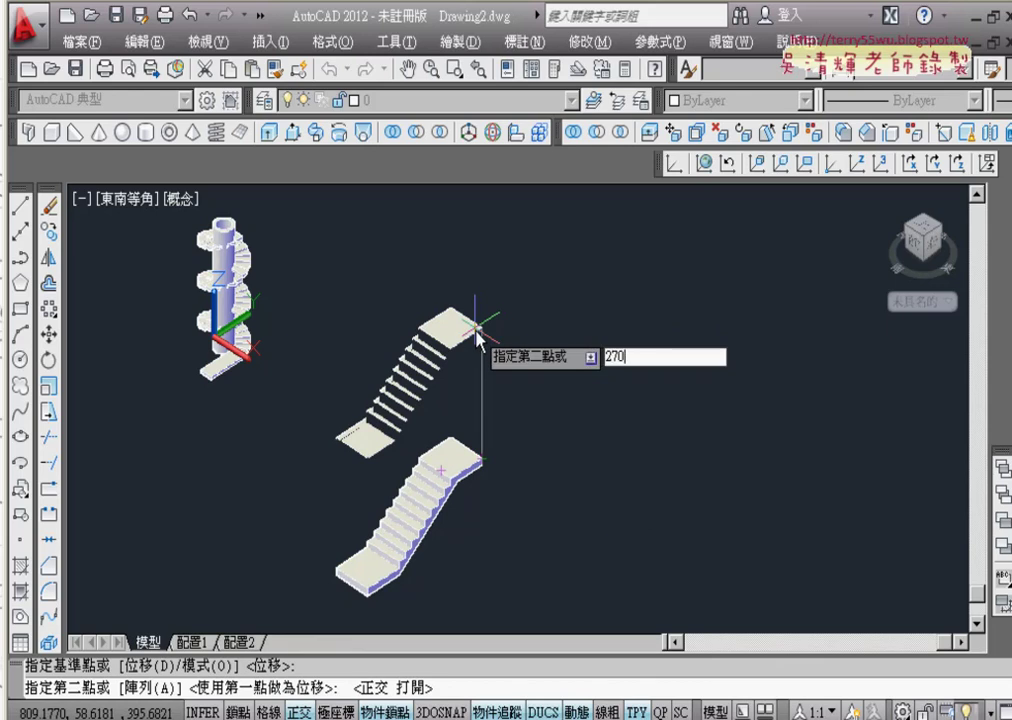
key("Return")
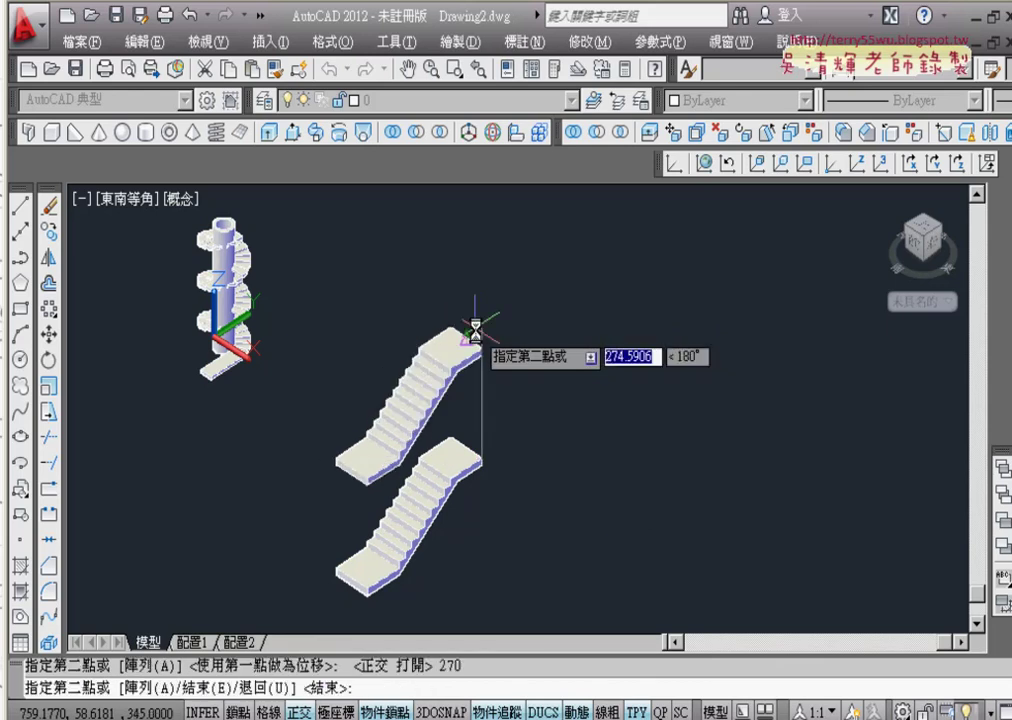
key("Escape")
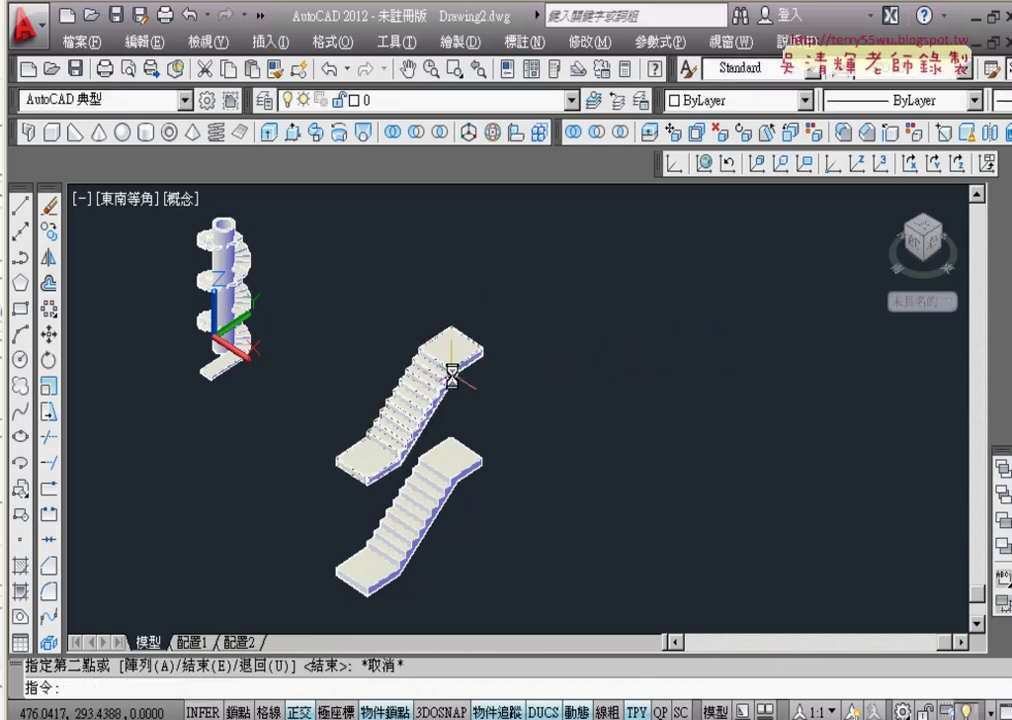
Step: Mirror the raised flight about a line through its corner, keeping the original flight
left_click(48, 257)
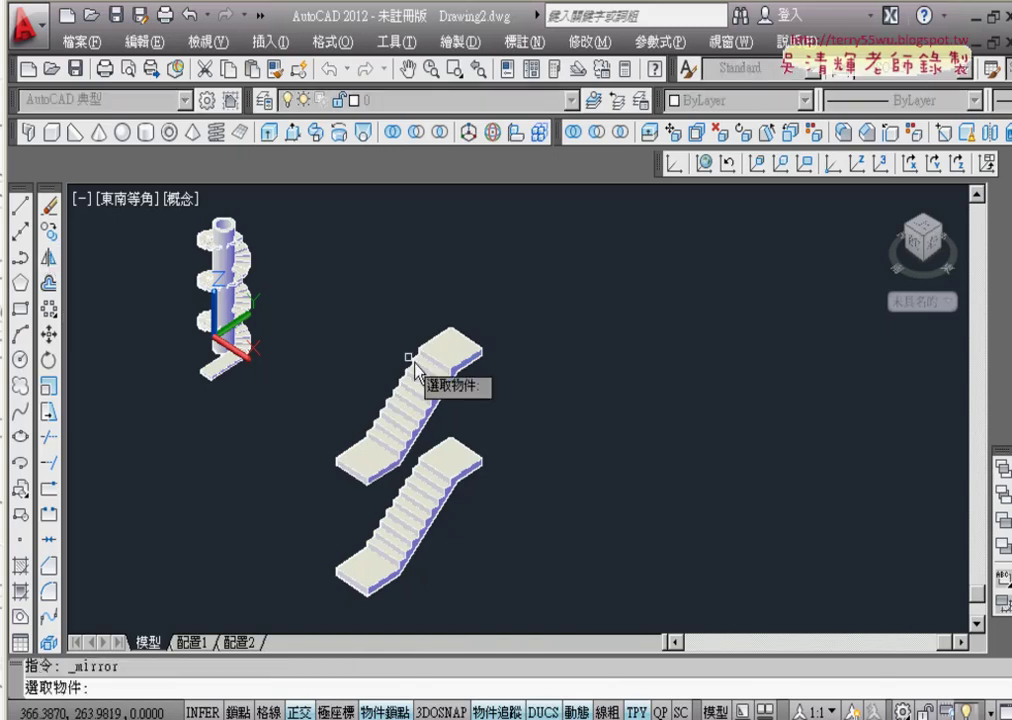
left_click(468, 357)
key("Return")
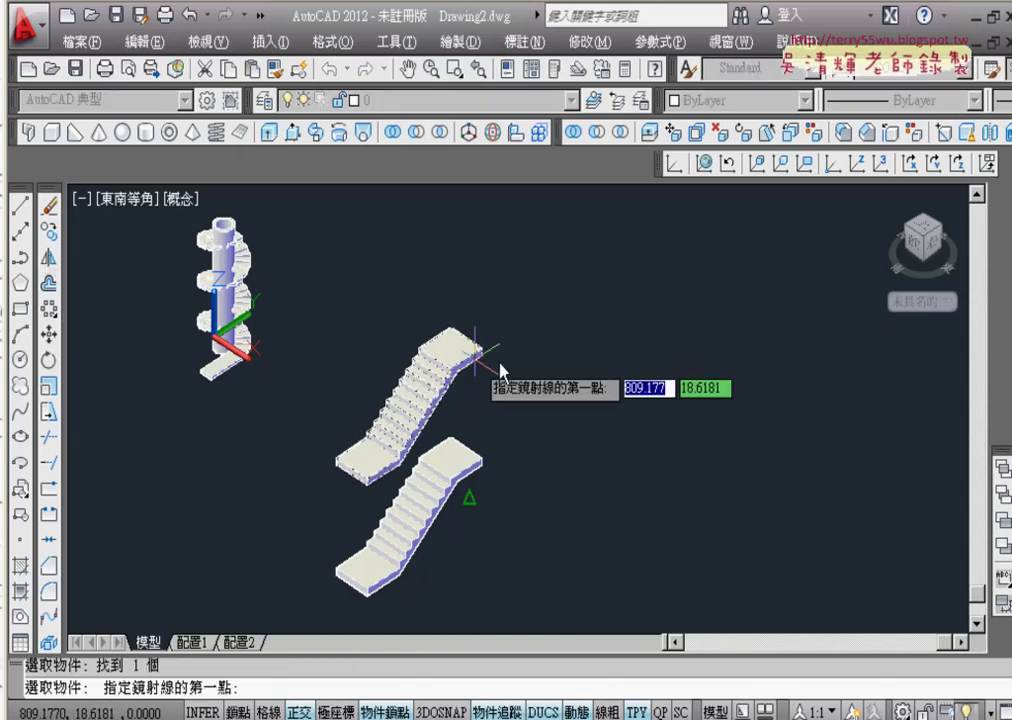
scroll(480, 372, "up", 3)
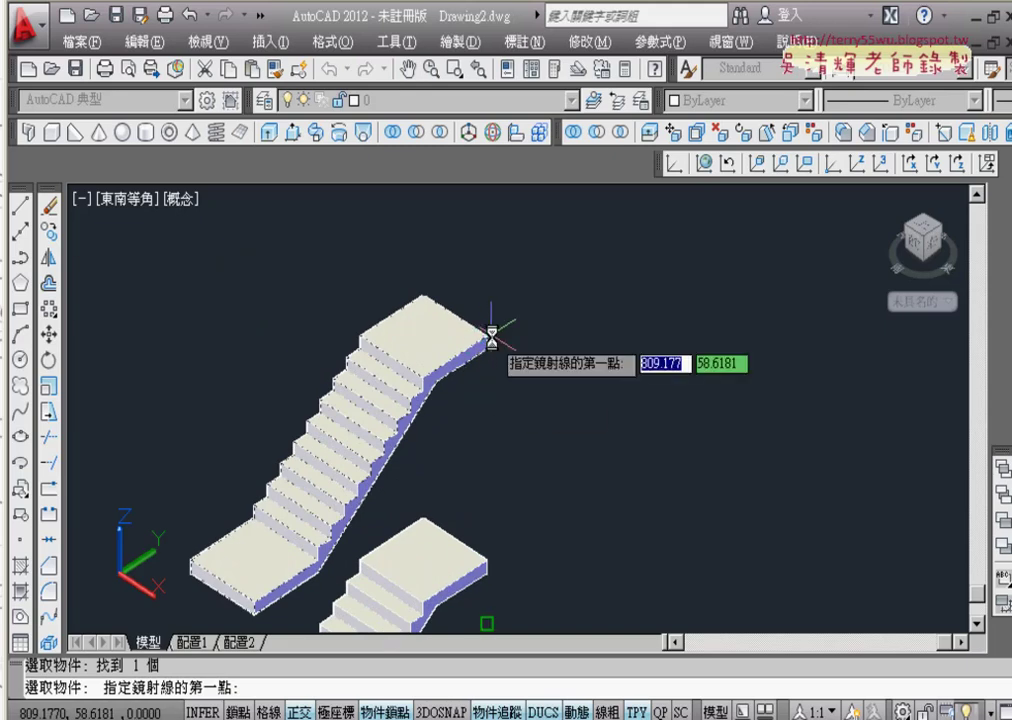
left_click(491, 334)
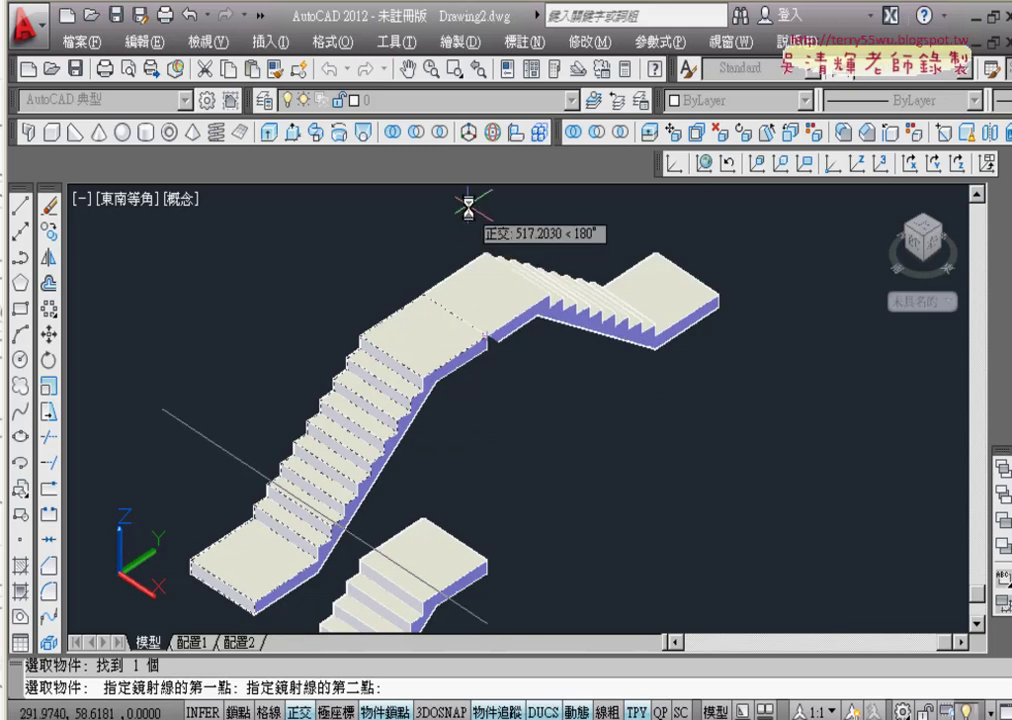
left_click(469, 207)
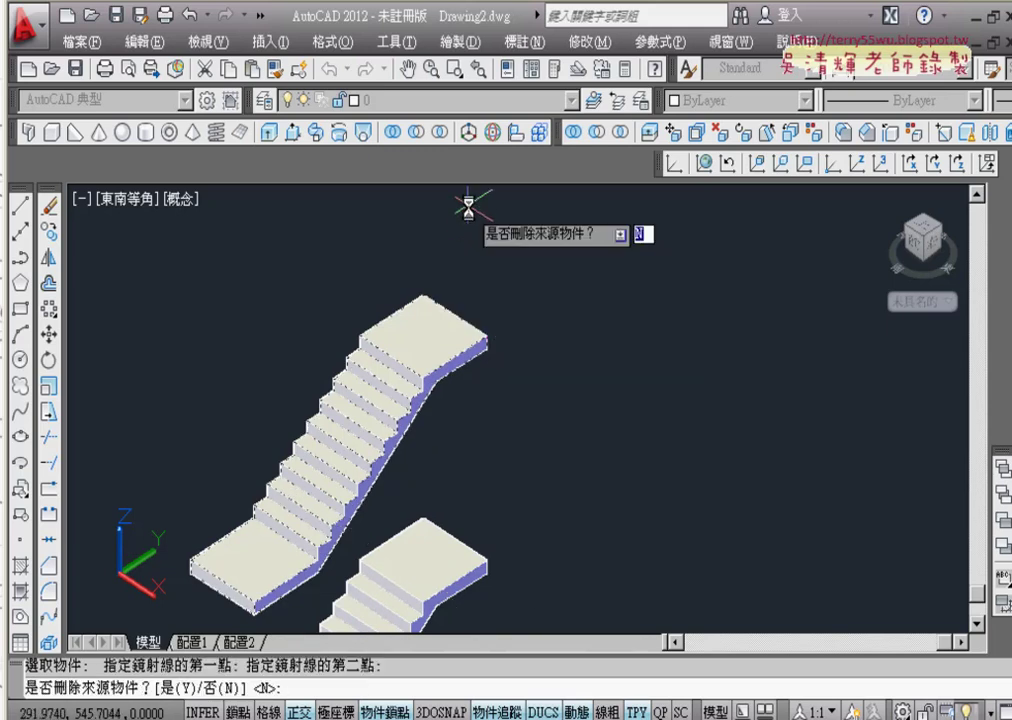
key("Return")
middle_click_drag(347, 573, 347, 458)
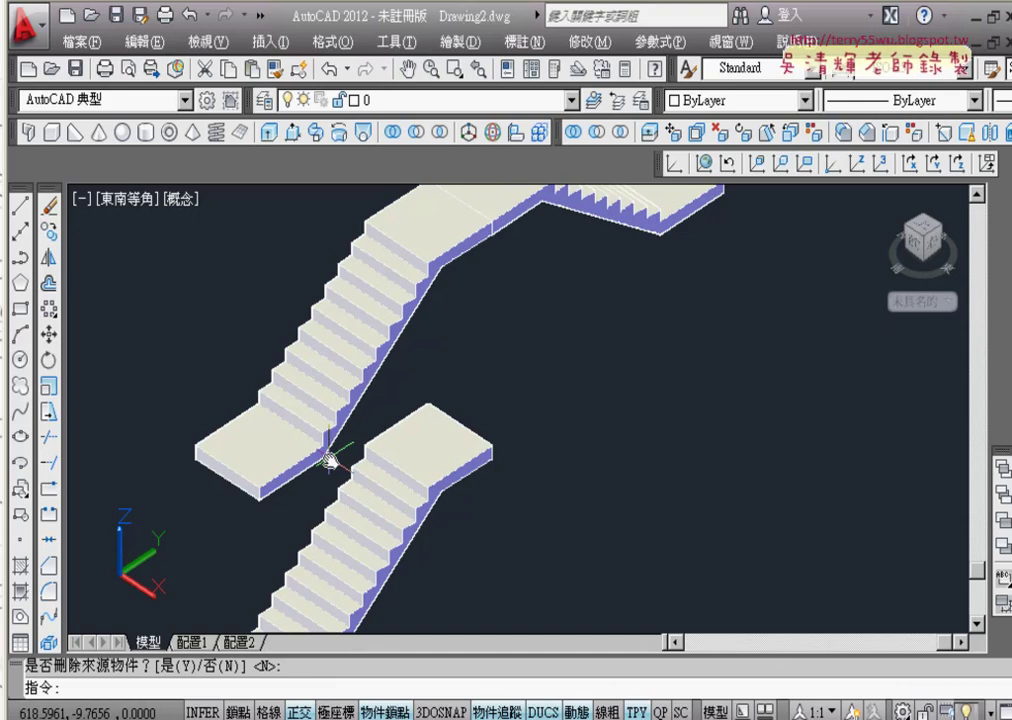
Step: Recentre the view on the stair flights and bring up the visual styles list
middle_click_drag(330, 460, 407, 545)
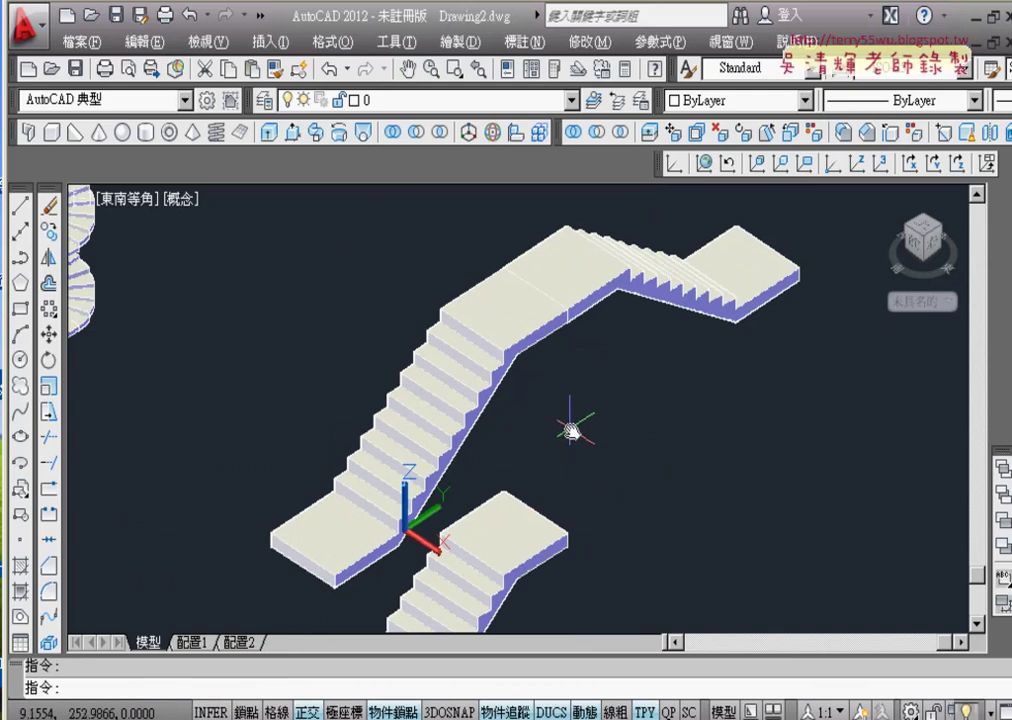
left_click(186, 200)
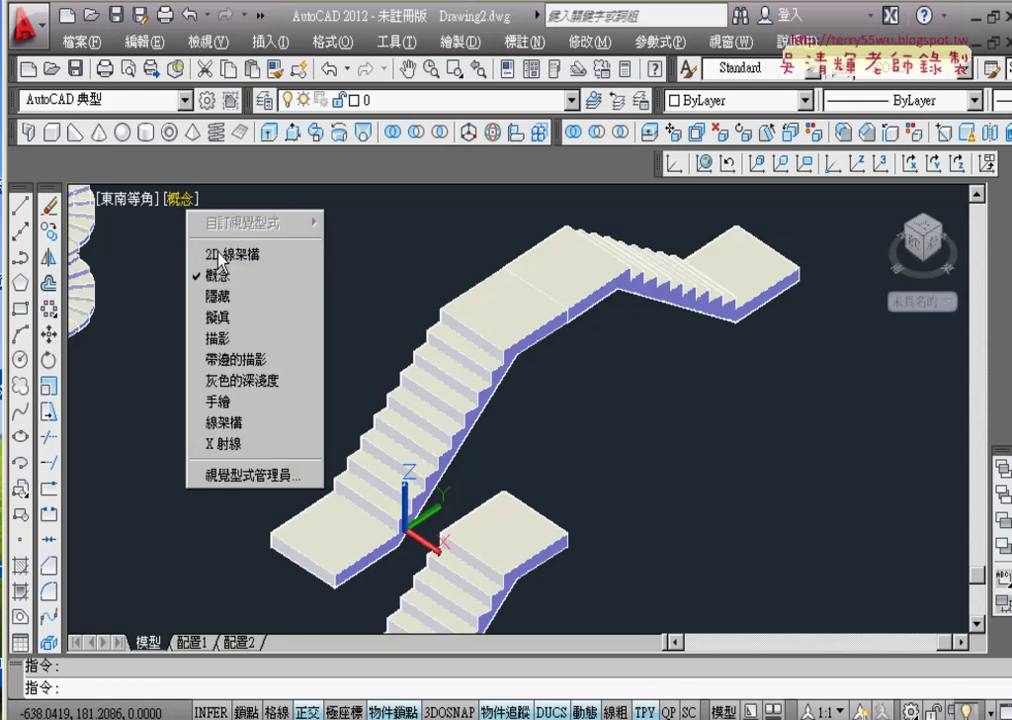
Step: Switch the viewport visual style from Conceptual to 2D Wireframe
left_click(673, 472)
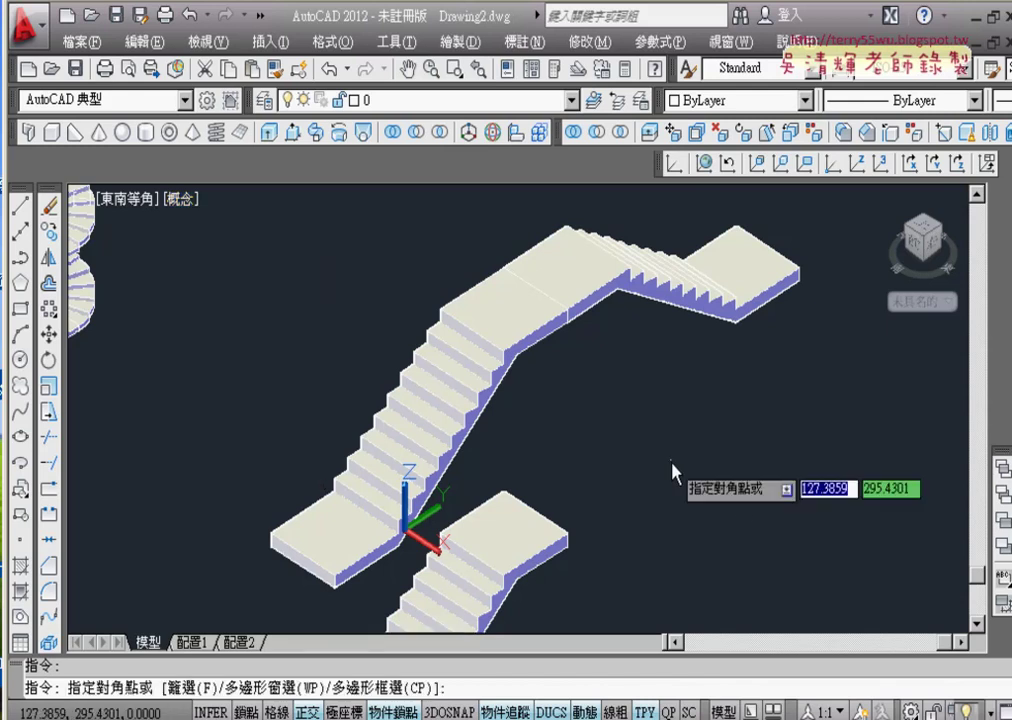
left_click(595, 438)
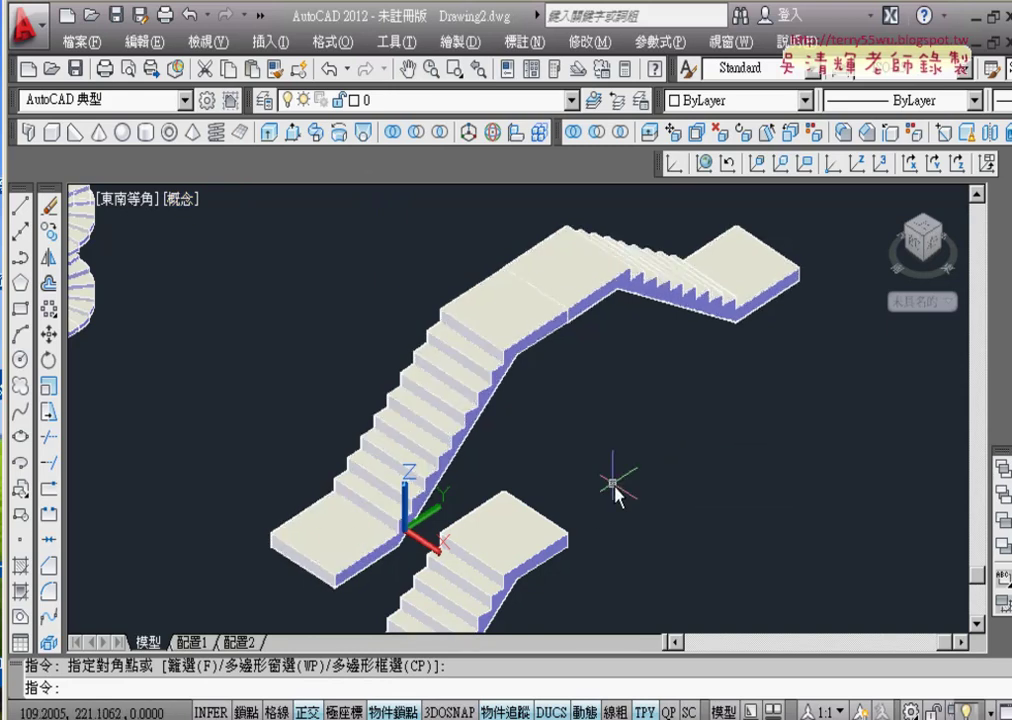
middle_click_drag(505, 458, 470, 413)
left_click(182, 199)
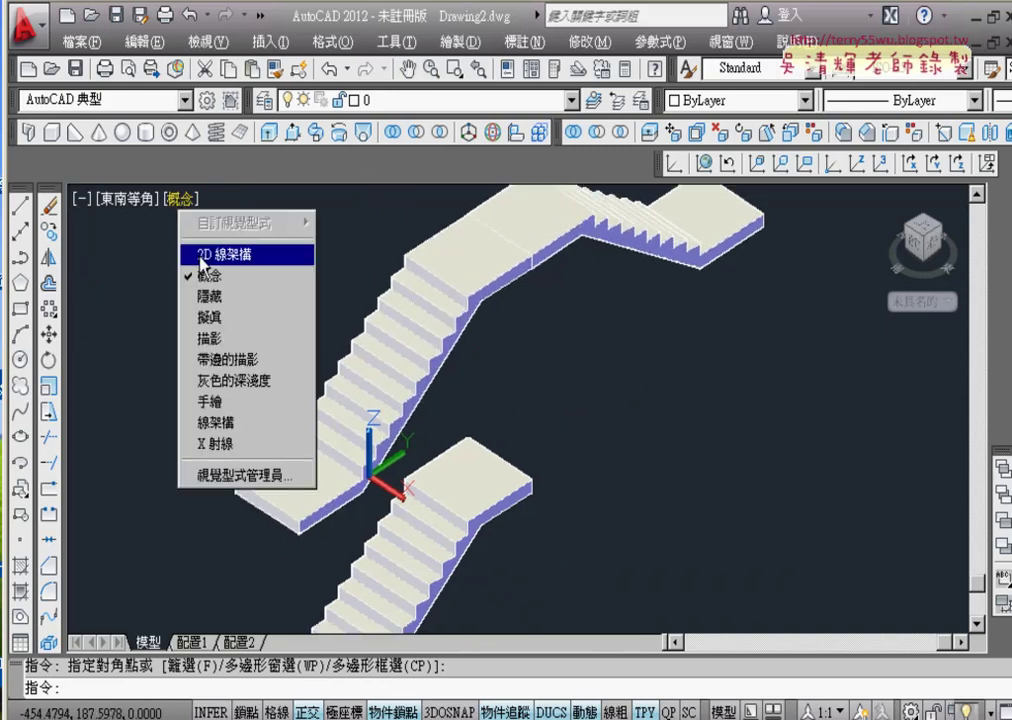
left_click(215, 250)
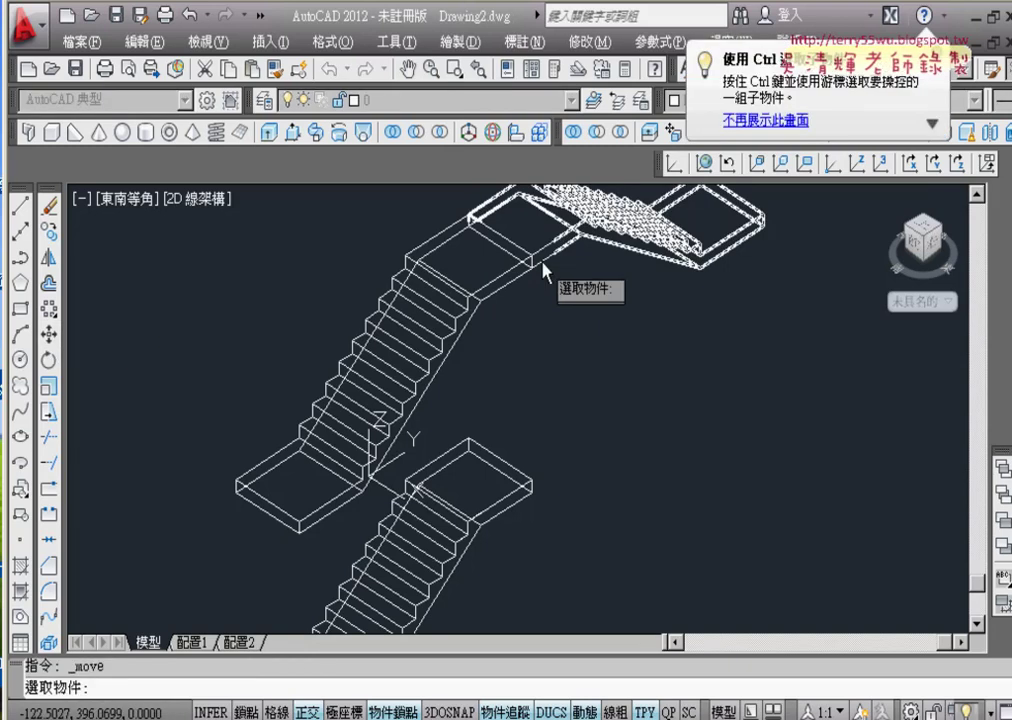
Step: Move the mirrored flight from its endpoint onto the landing's corner
left_click(548, 258)
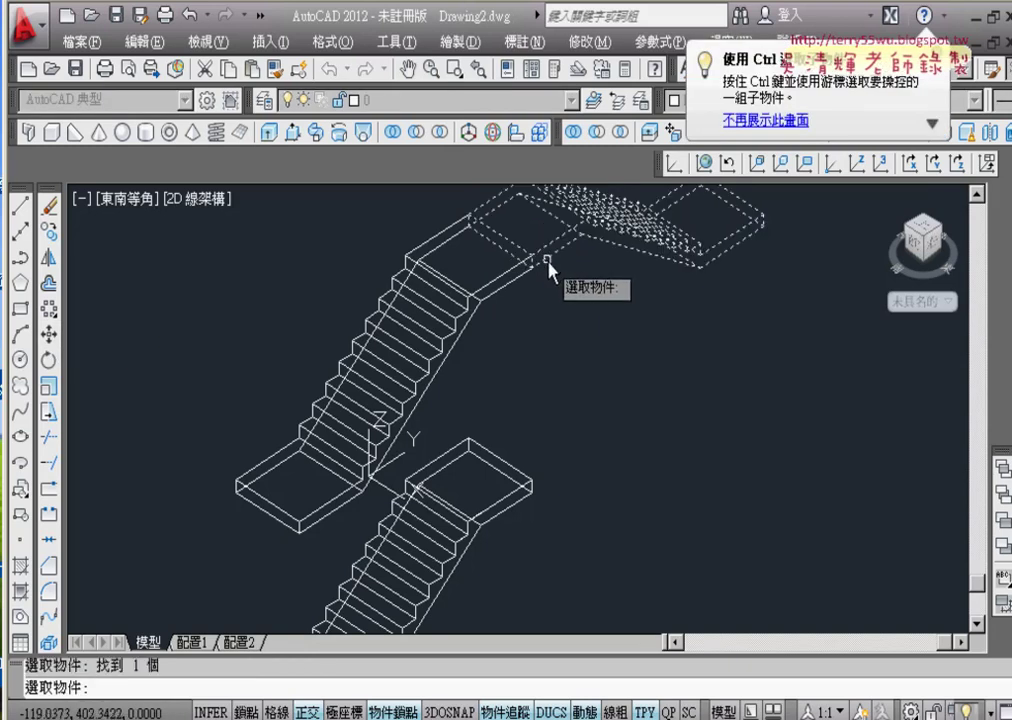
key("Return")
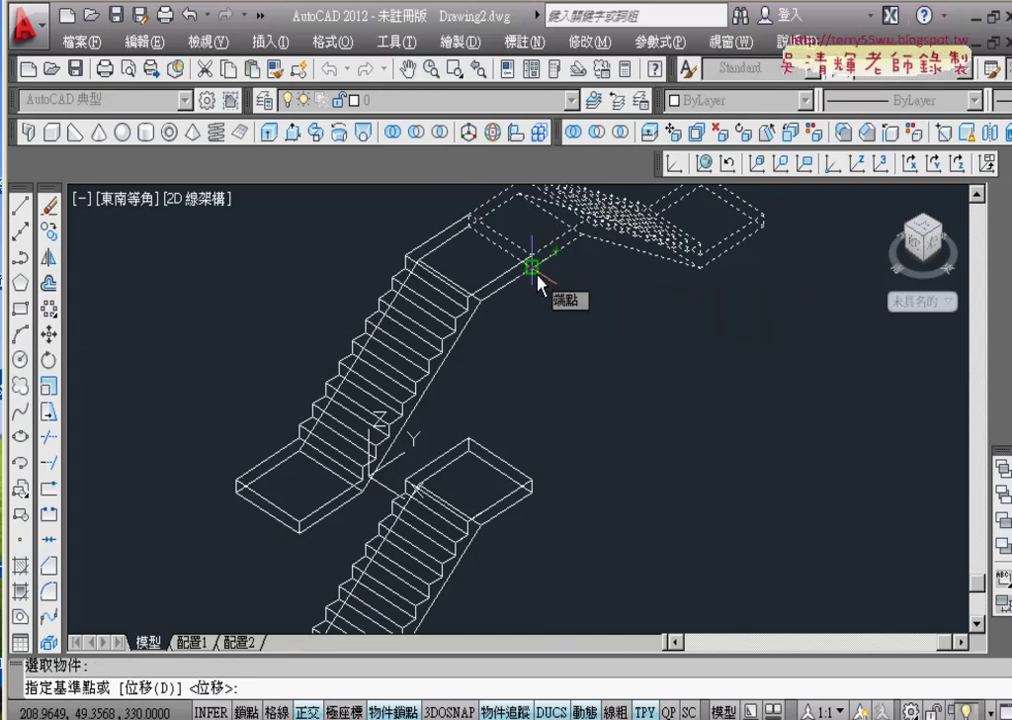
left_click(537, 277)
middle_click_drag(188, 442, 288, 410)
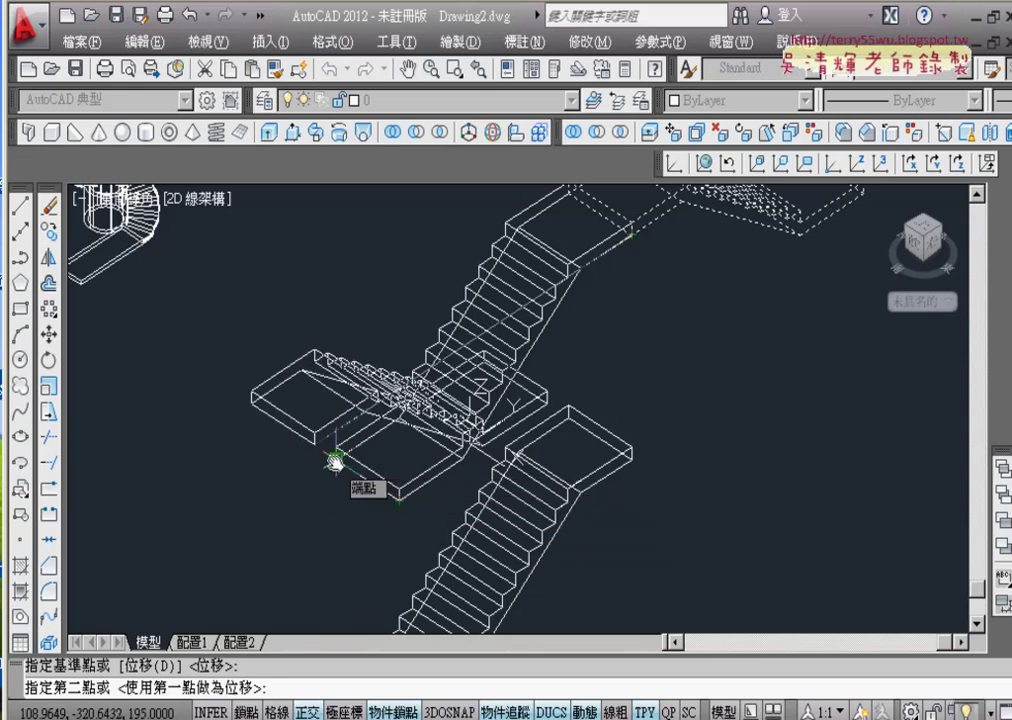
left_click(335, 461)
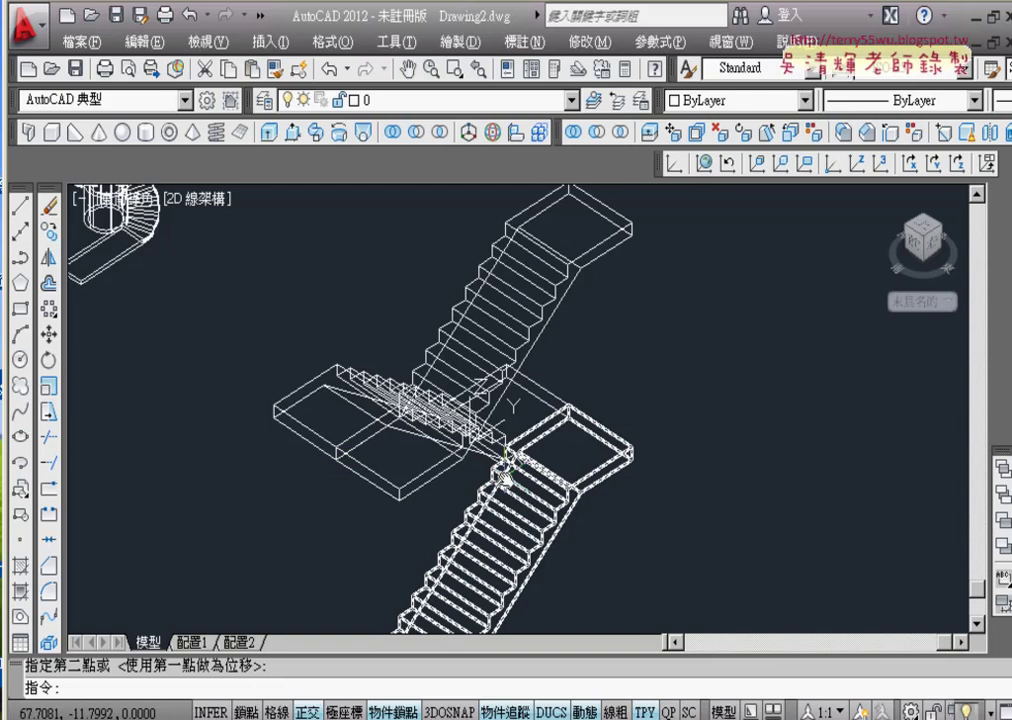
key("Return")
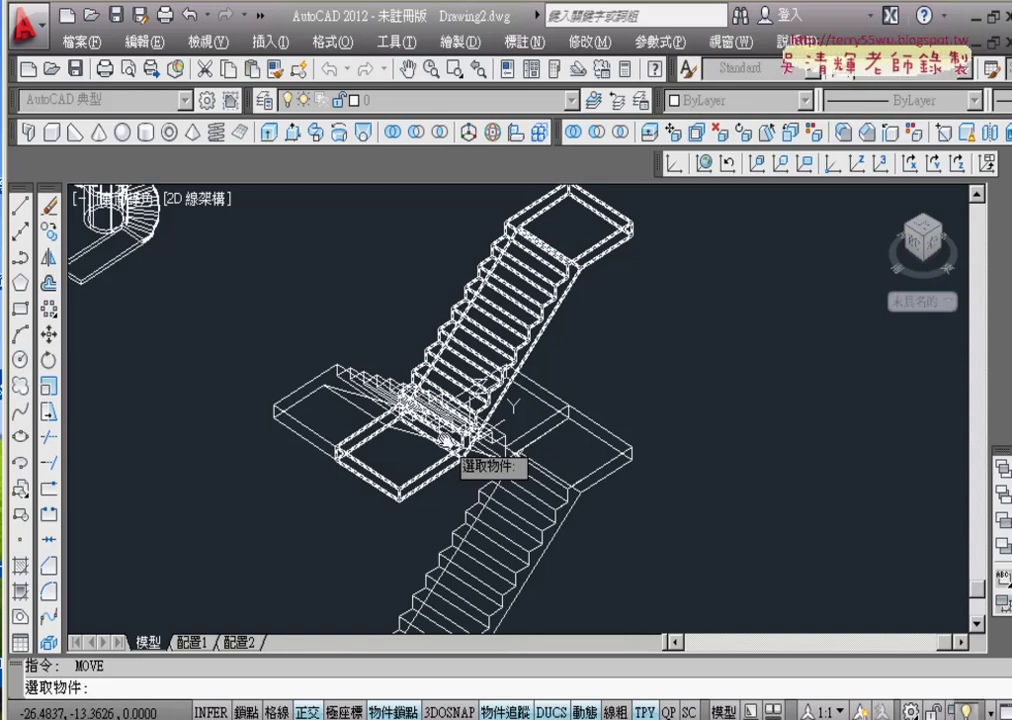
Step: Cancel the pending move and set the viewport to the Conceptual visual style
scroll(315, 418, "up", 2)
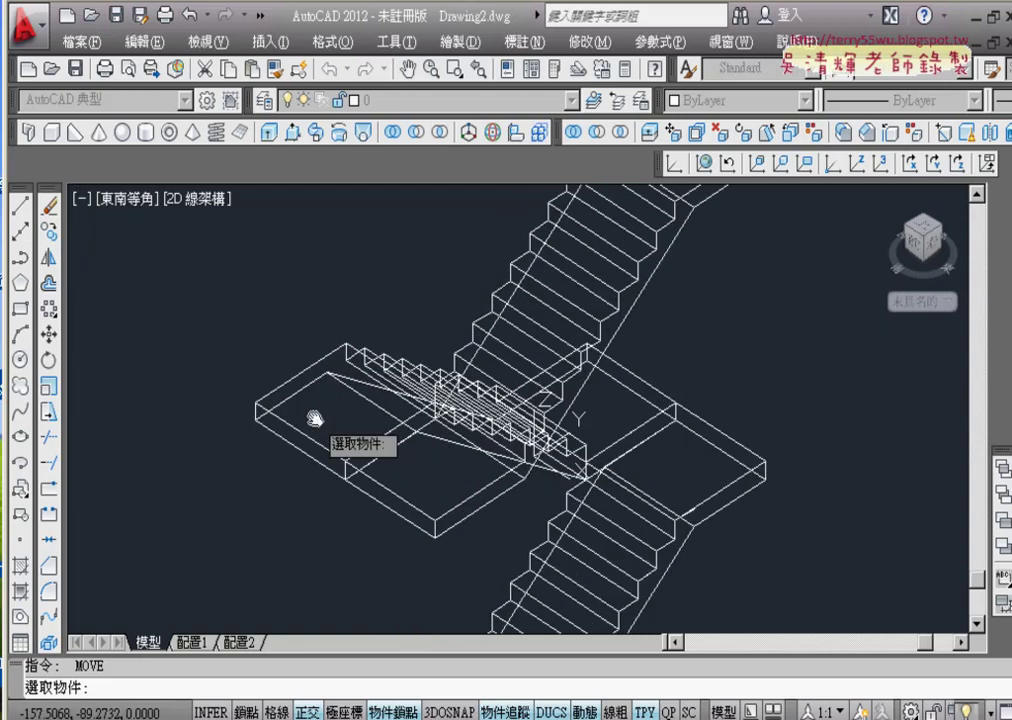
scroll(315, 418, "up", 2)
left_click(203, 199)
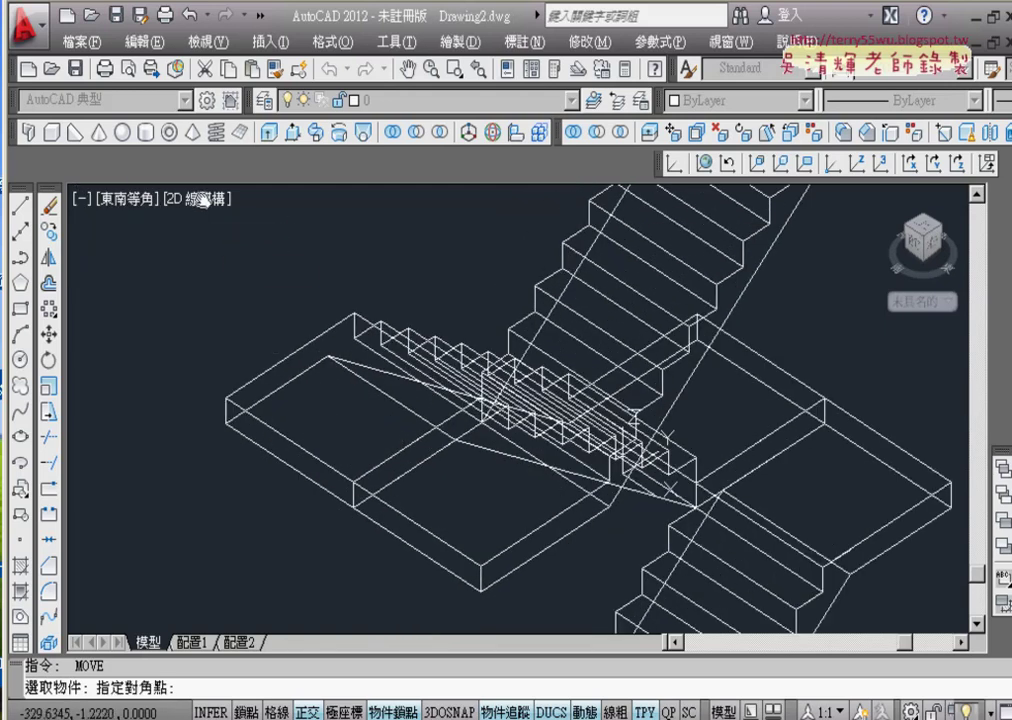
key("Escape")
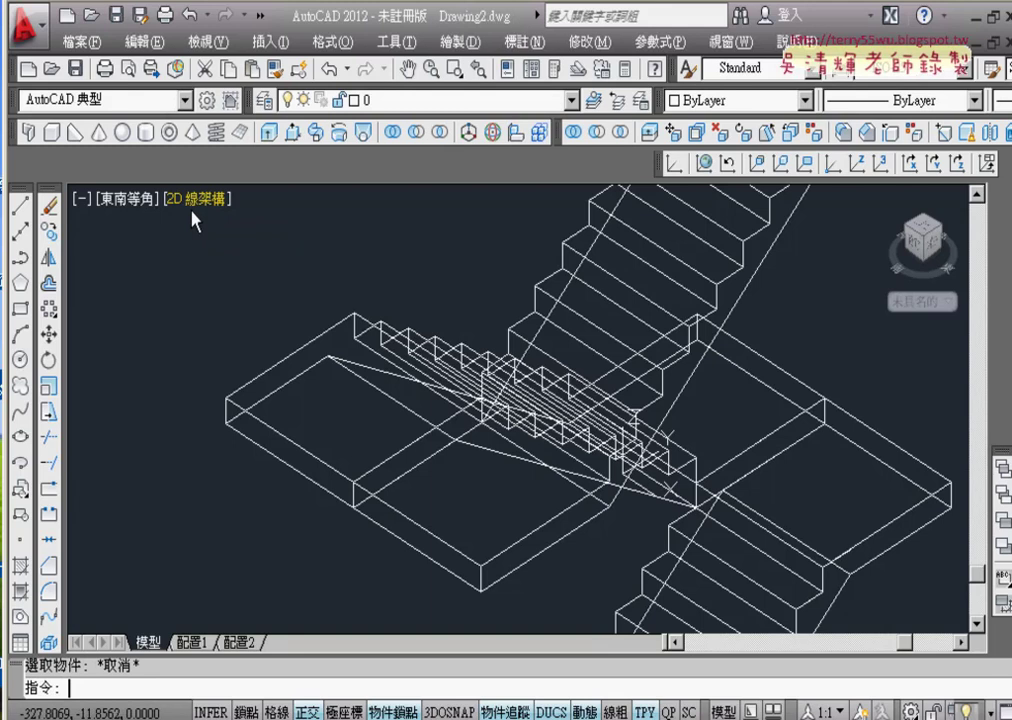
left_click(195, 200)
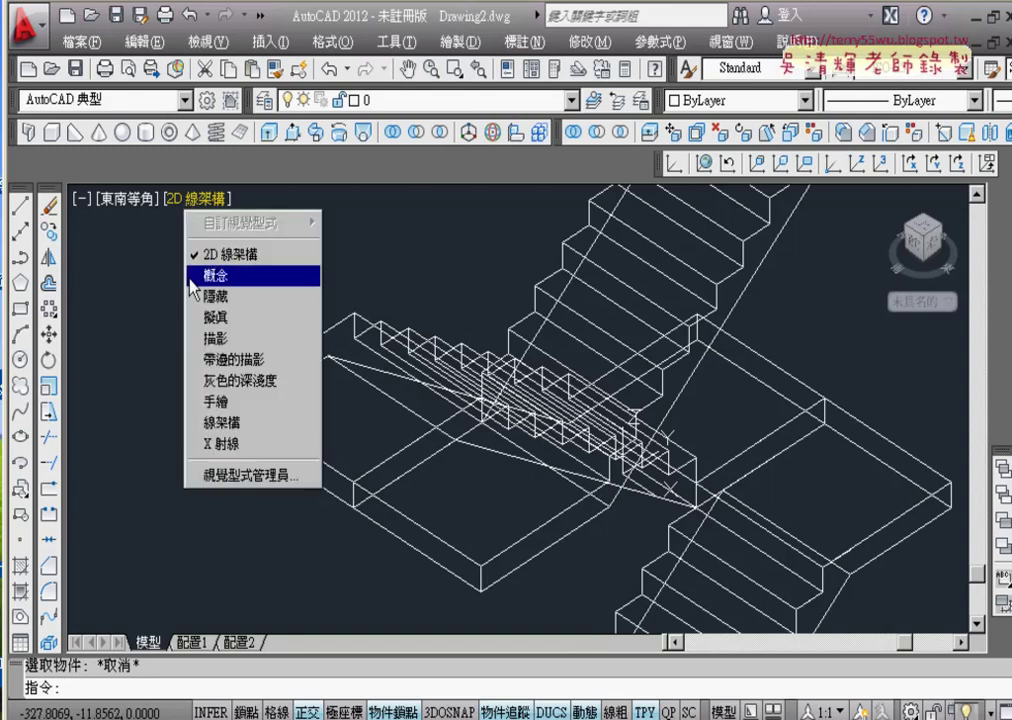
left_click(190, 280)
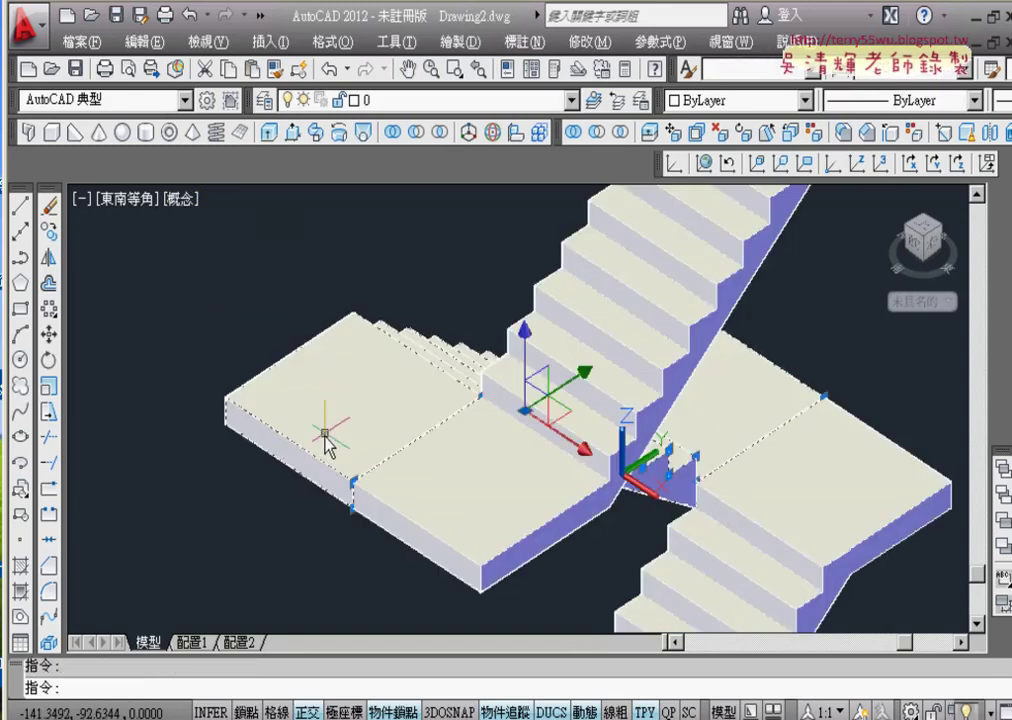
Step: Shift the left landing slab 10 units along X using the move gizmo
left_click(578, 452)
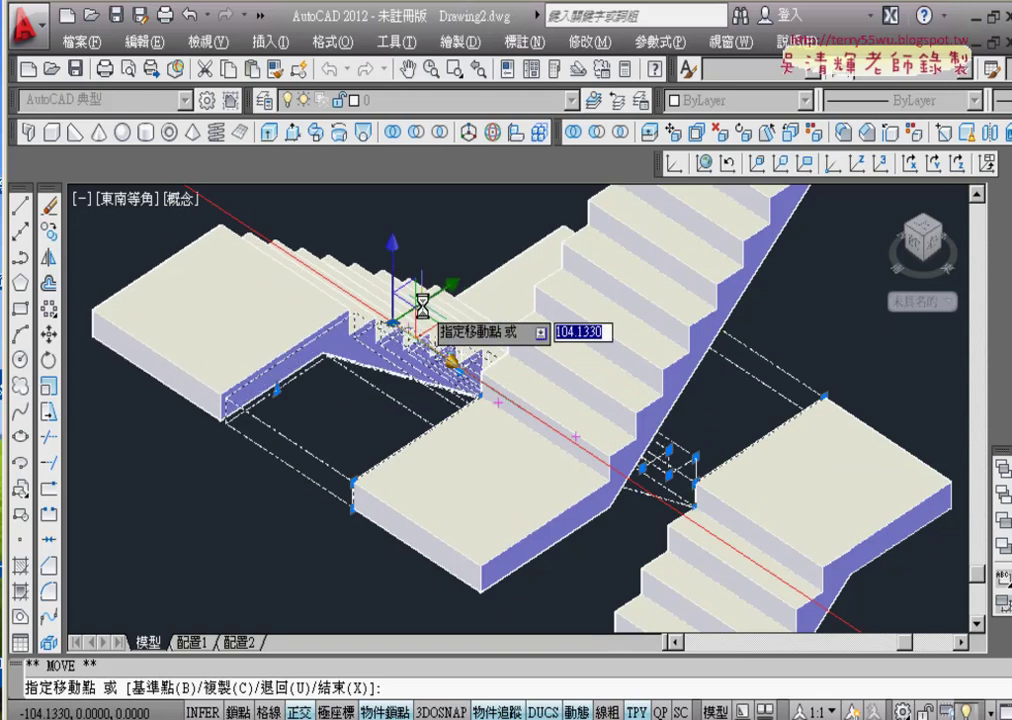
type("10")
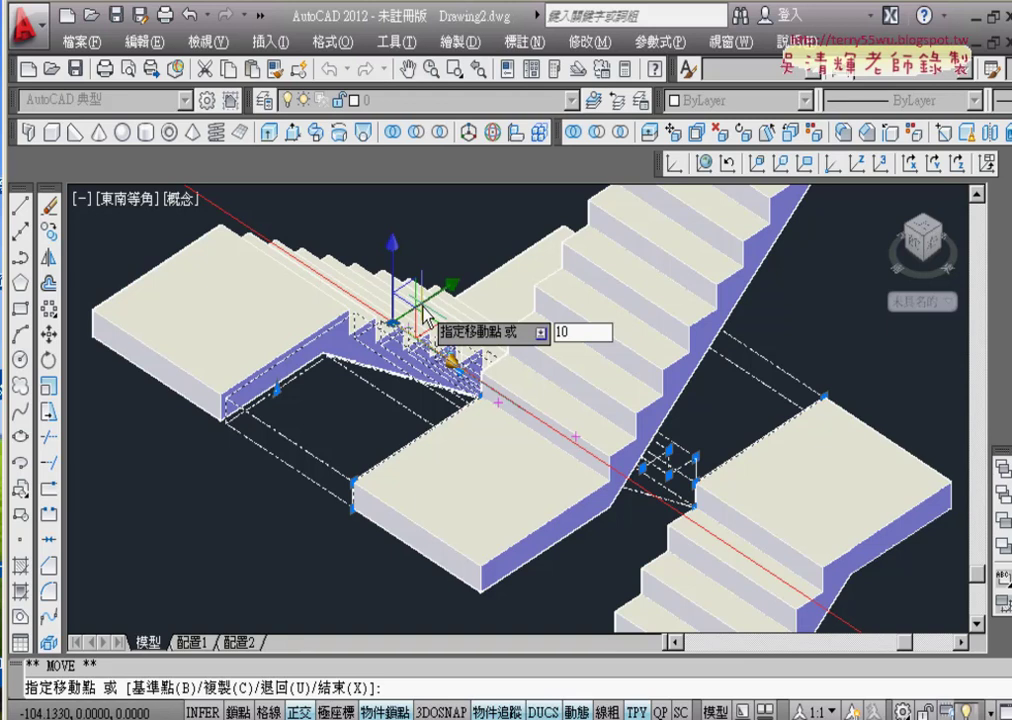
key("Return")
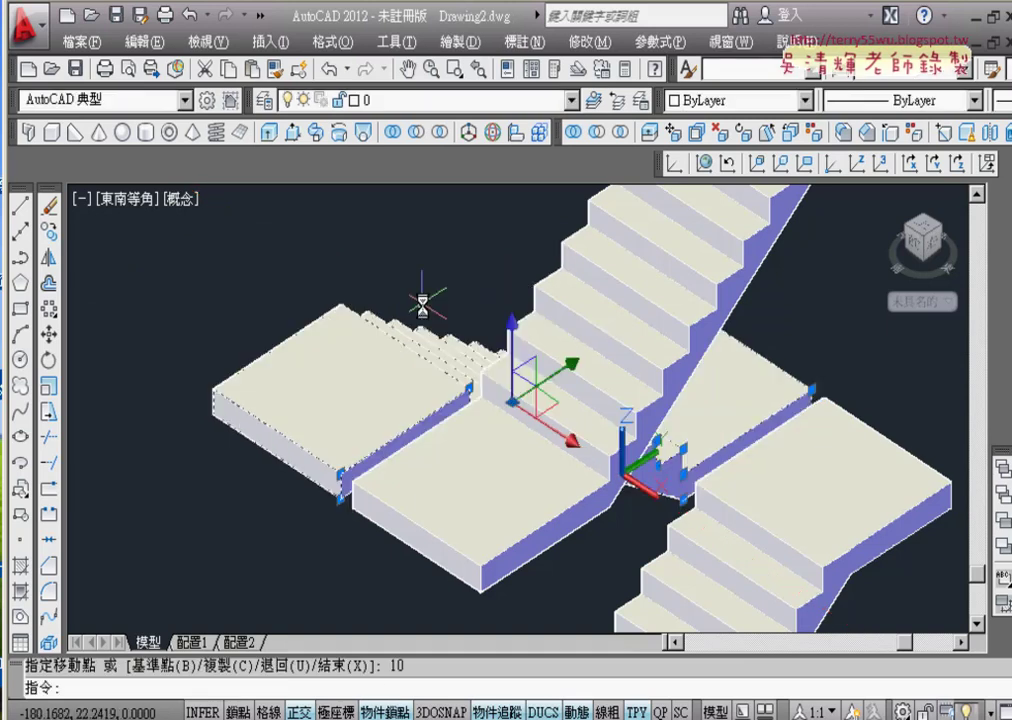
key("Escape")
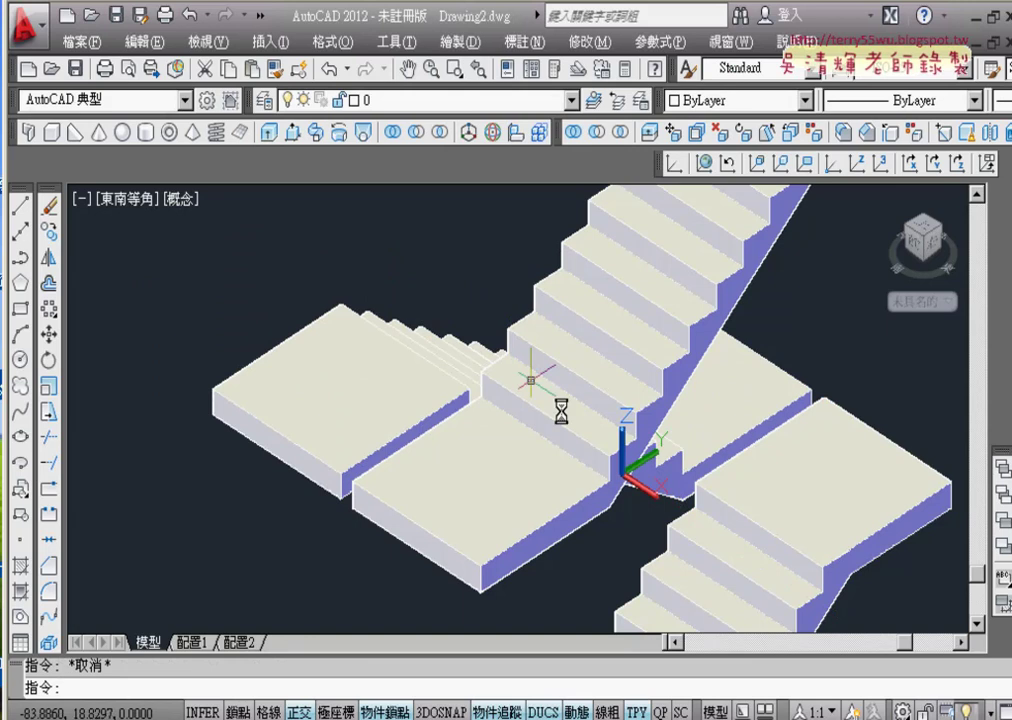
scroll(689, 507, "up", 3)
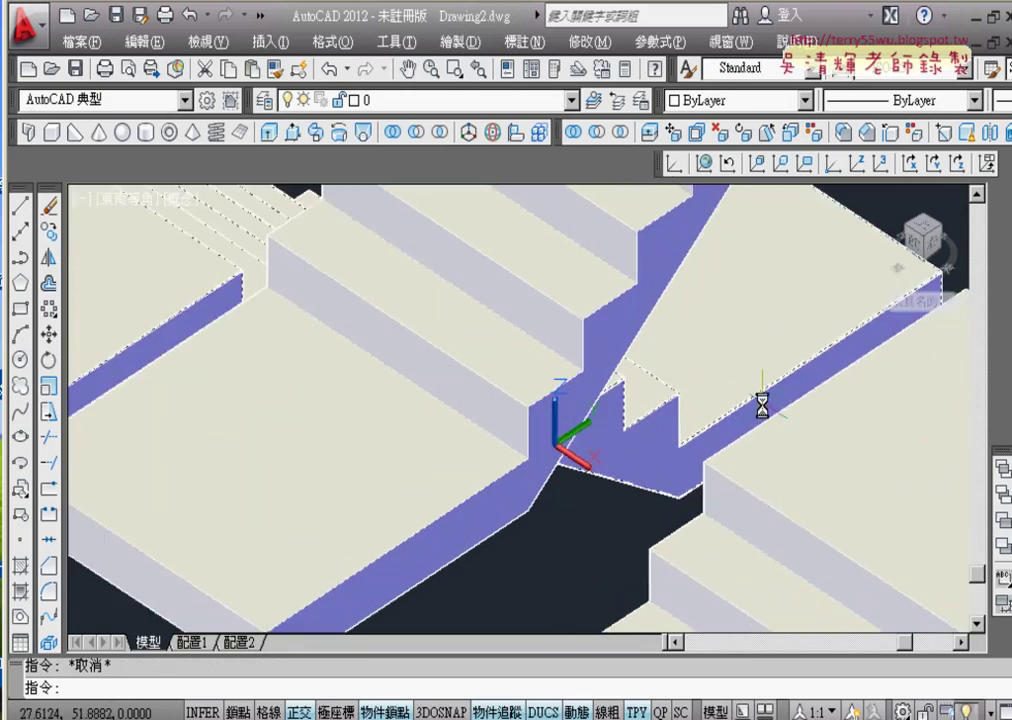
scroll(420, 418, "down", 2)
scroll(395, 413, "down", 2)
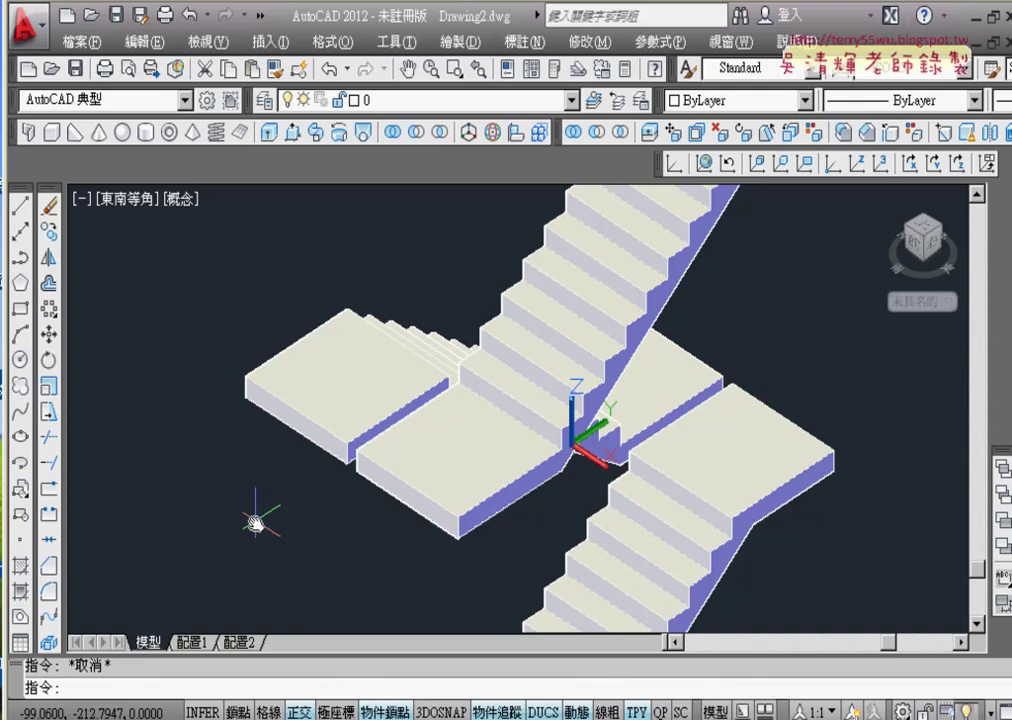
scroll(258, 490, "down", 2)
middle_click_drag(264, 481, 331, 433)
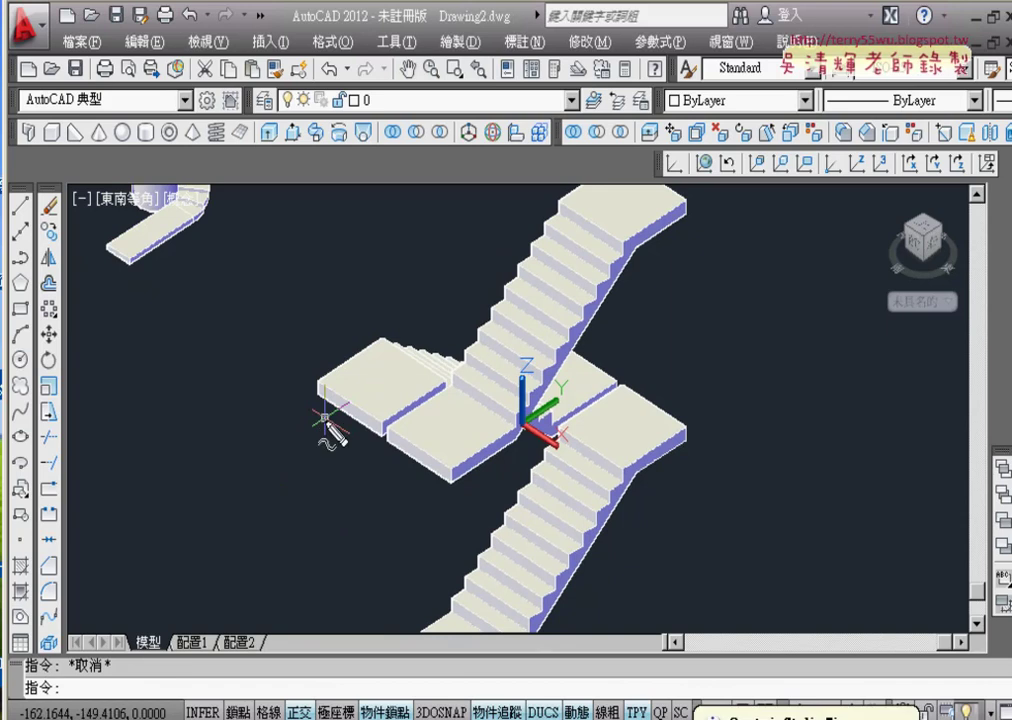
left_click_drag(44, 114, 47, 150)
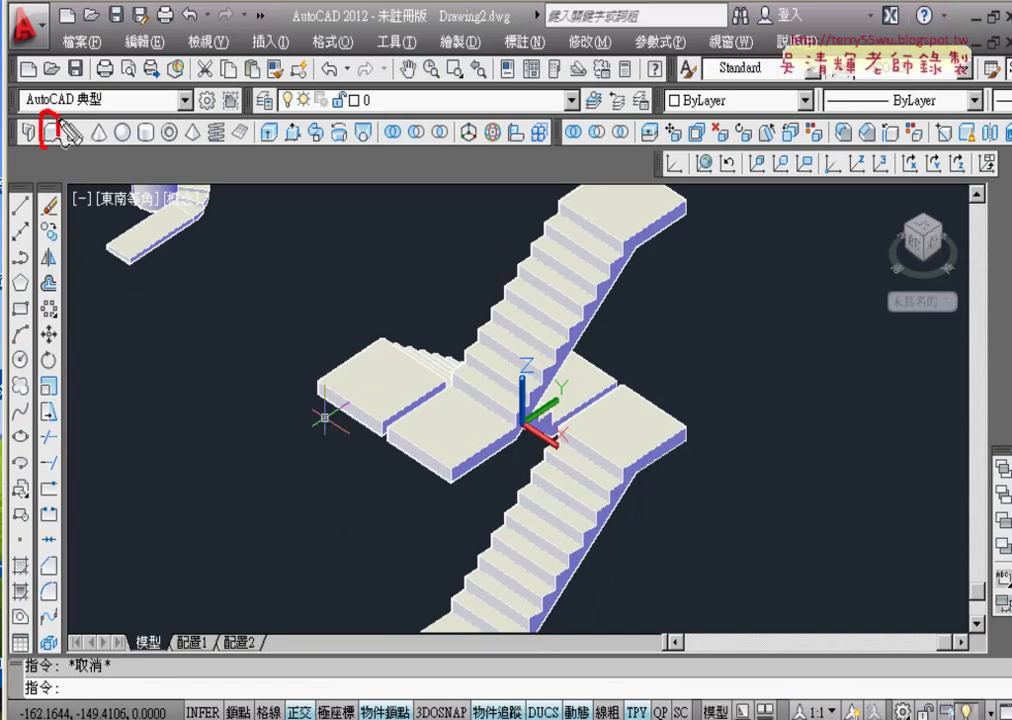
left_click_drag(319, 399, 456, 486)
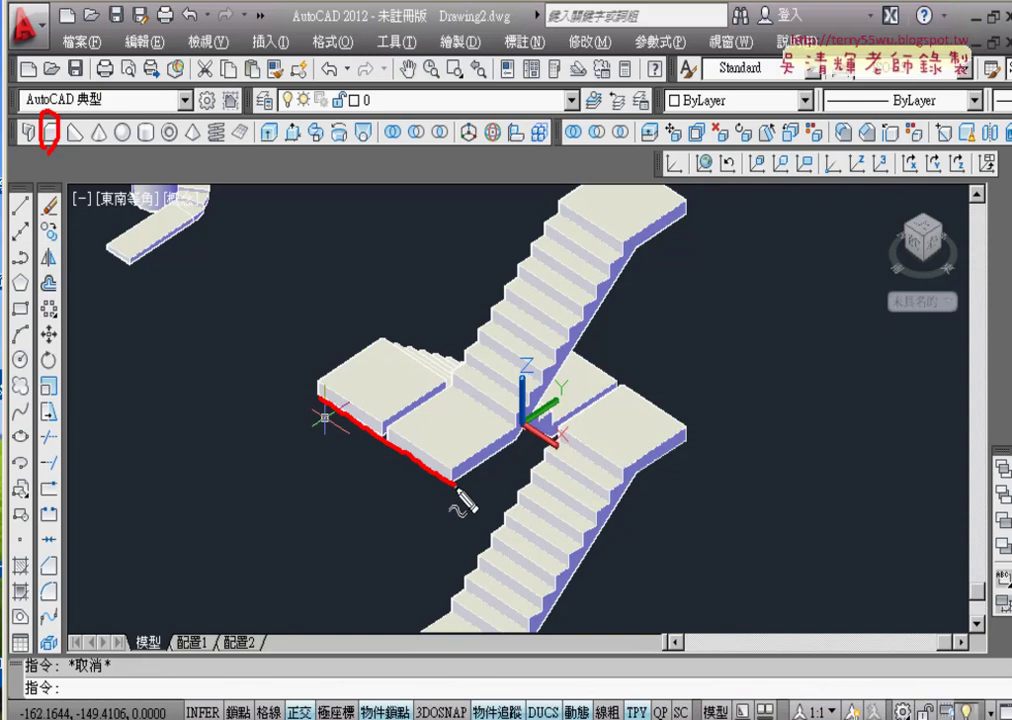
left_click_drag(456, 486, 521, 456)
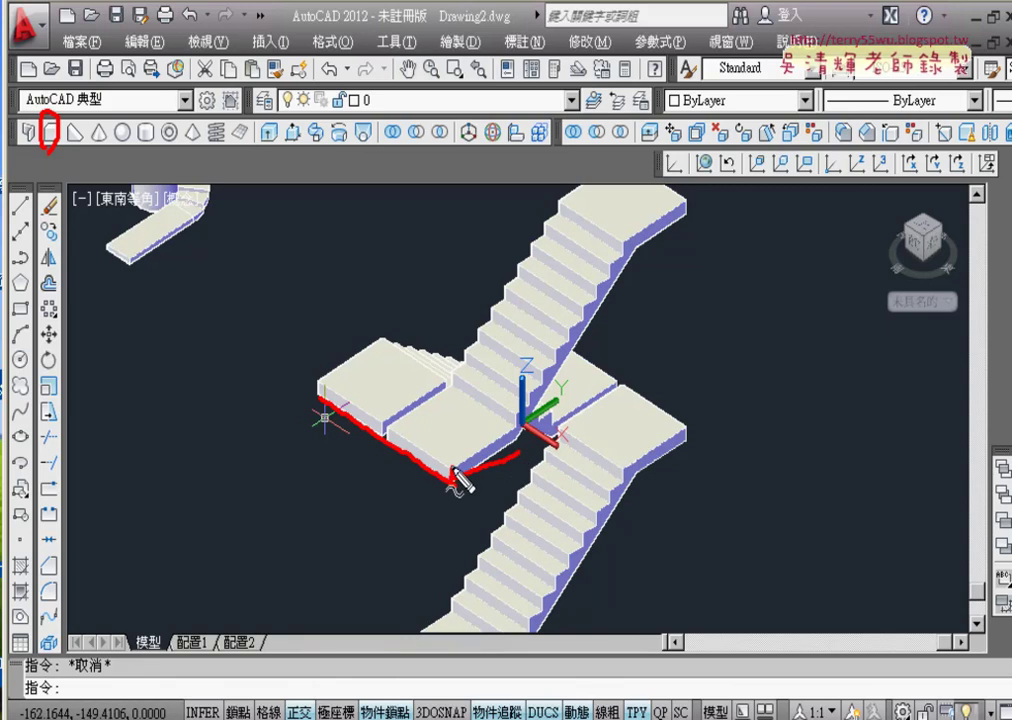
mouse_move(149, 476)
left_mouse_down()
mouse_move(210, 528)
mouse_move(189, 447)
mouse_move(230, 522)
left_mouse_up()
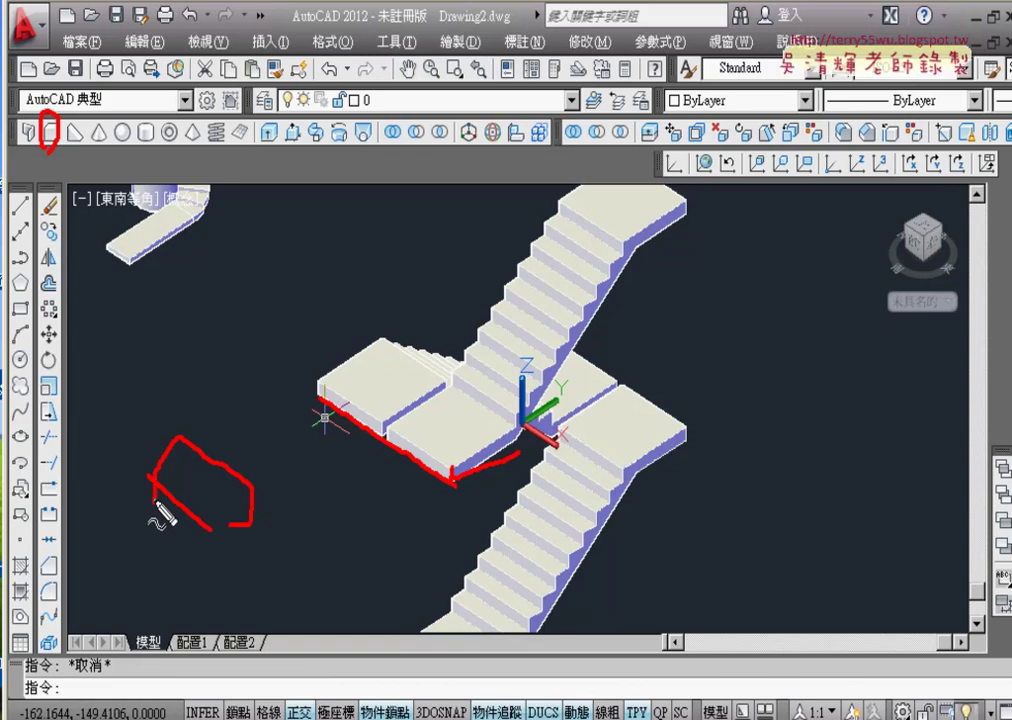
mouse_move(150, 478)
left_mouse_down()
mouse_move(234, 553)
mouse_move(258, 510)
mouse_move(240, 555)
mouse_move(205, 460)
mouse_move(345, 430)
left_mouse_up()
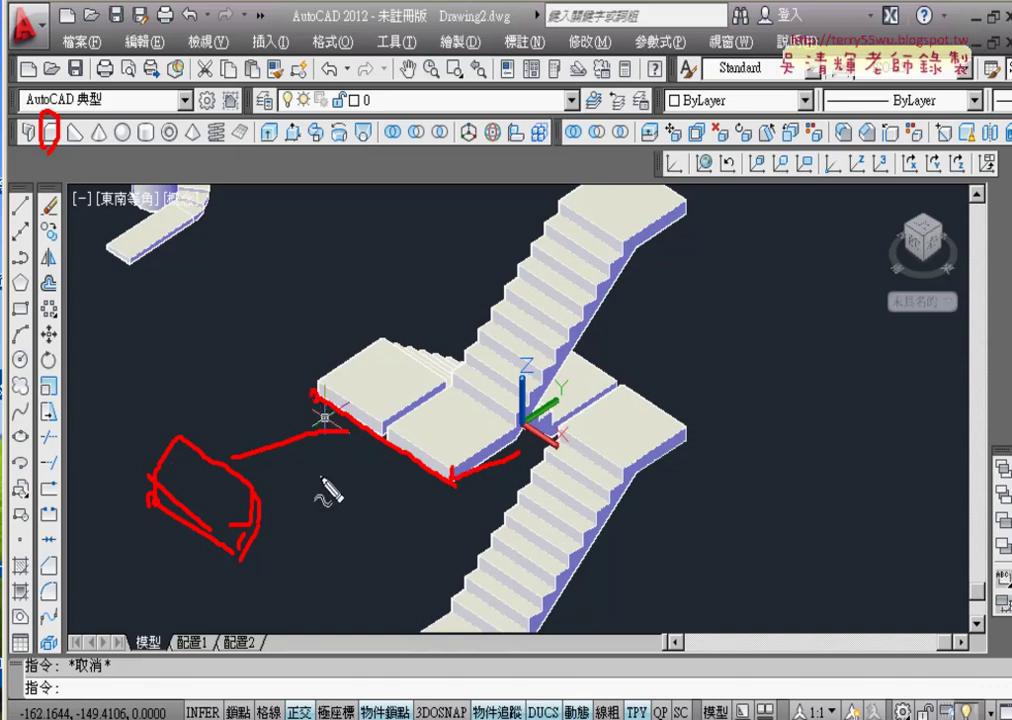
left_click_drag(262, 483, 590, 460)
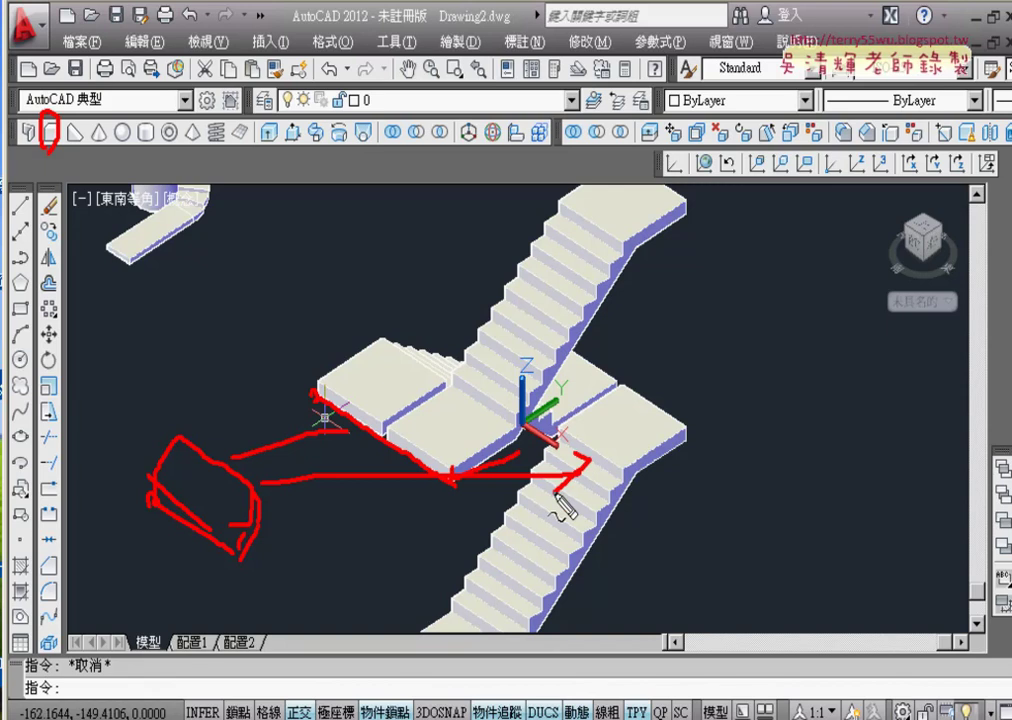
key("Escape")
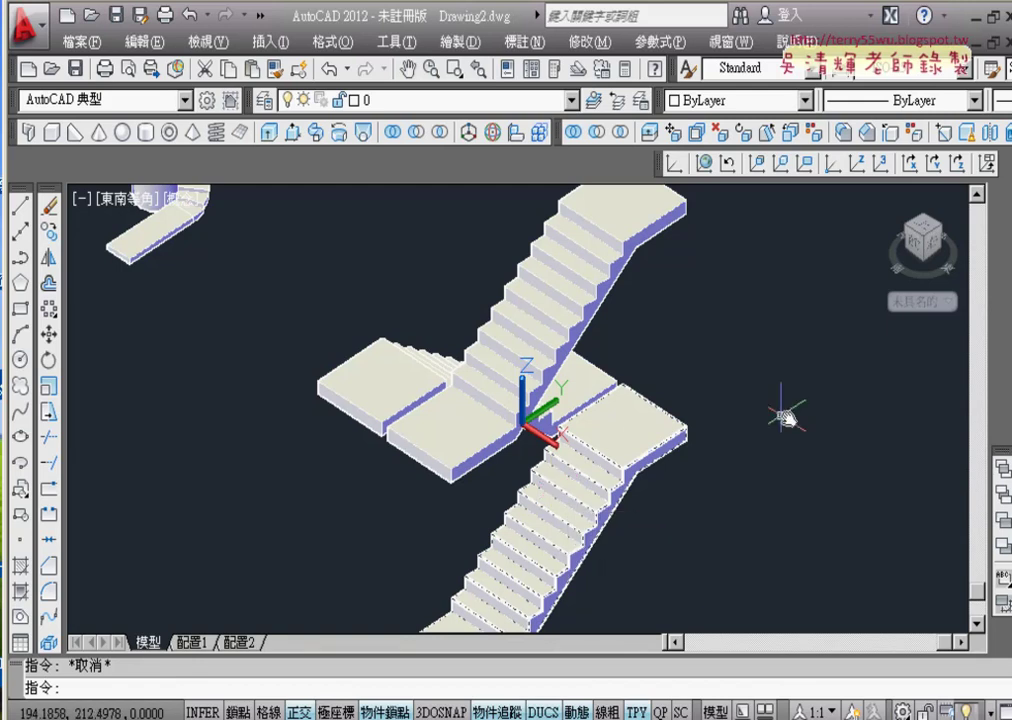
Step: Draw a line down from the landing's corner to outline a strip along its edge
middle_click_drag(779, 406, 584, 409)
scroll(527, 400, "up", 3)
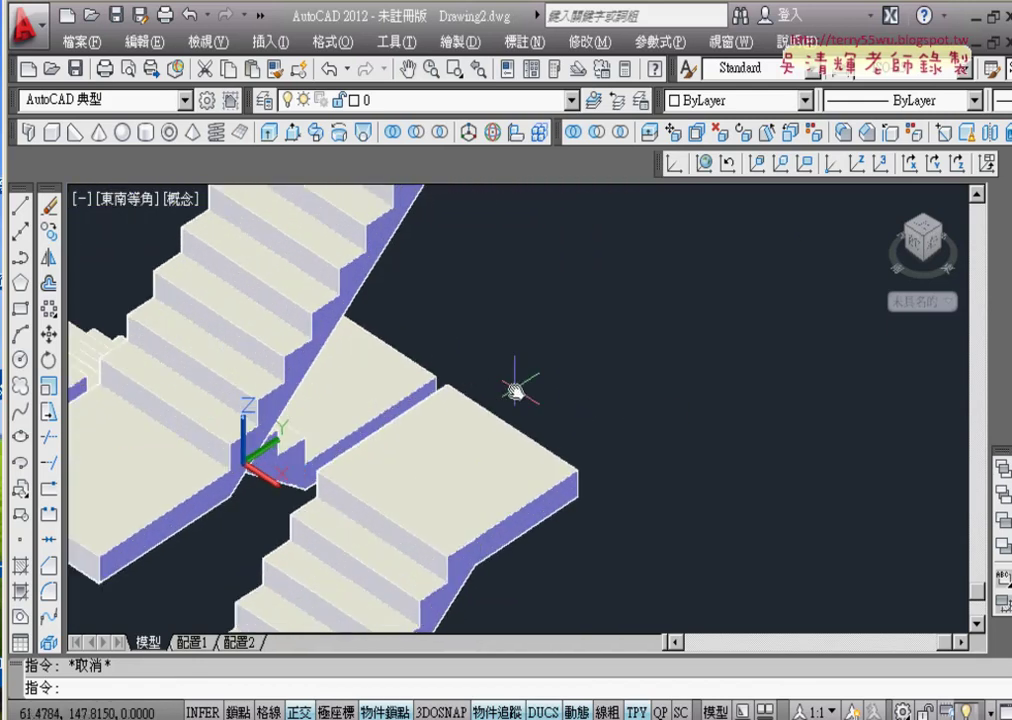
middle_click_drag(515, 388, 580, 360)
scroll(480, 357, "up", 3)
scroll(480, 357, "up", 2)
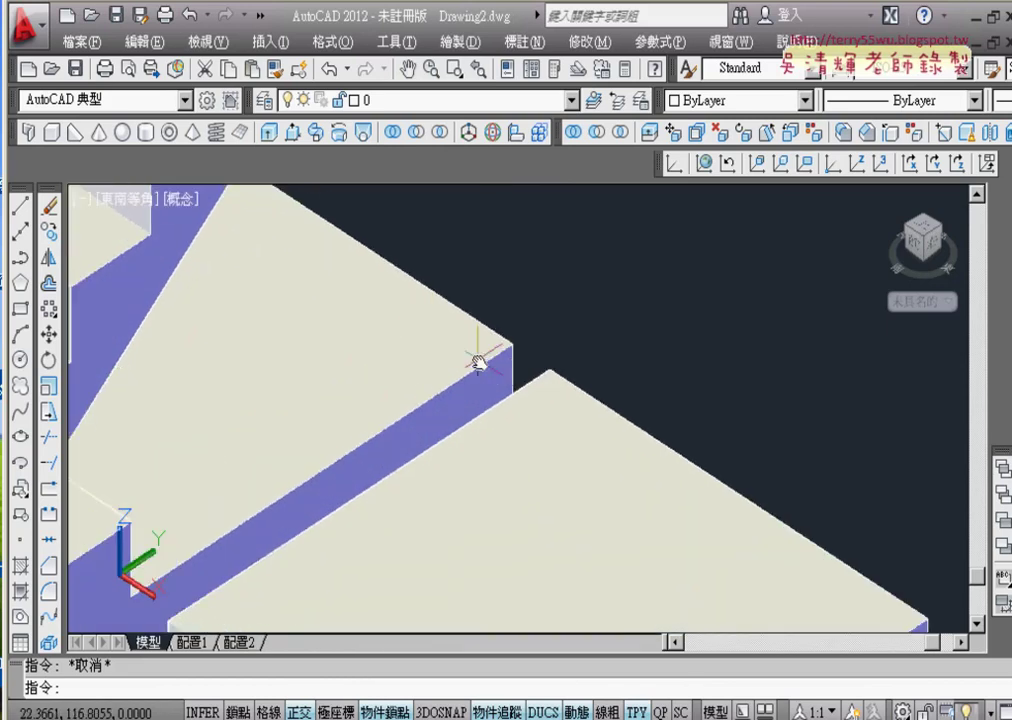
middle_click_drag(603, 342, 661, 267)
middle_click_drag(323, 458, 334, 402)
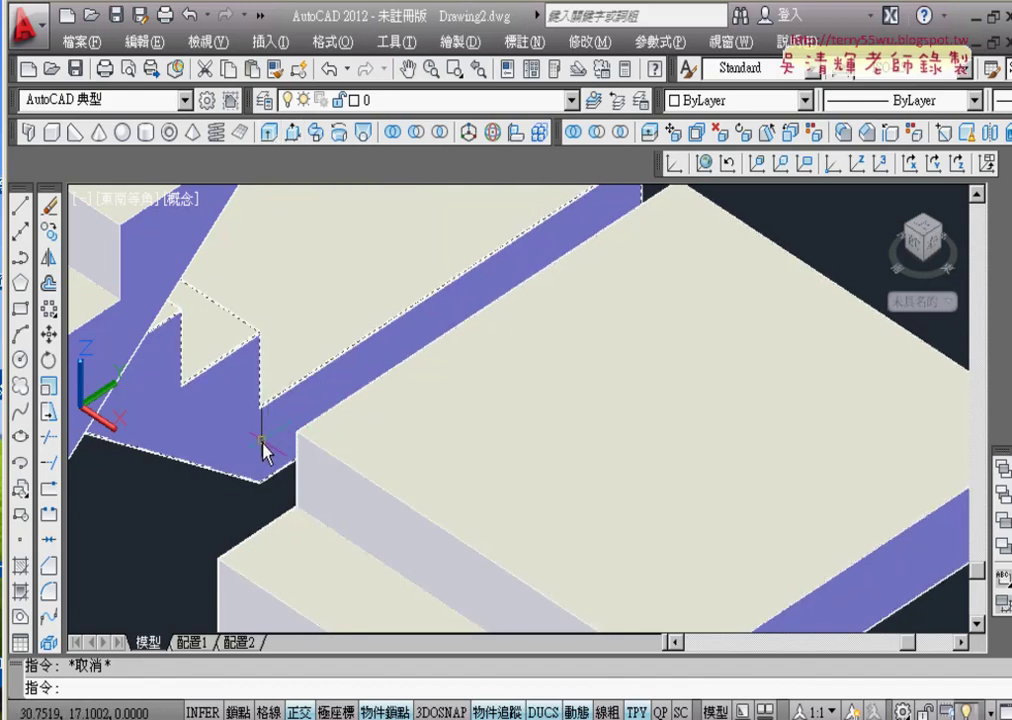
left_click(20, 205)
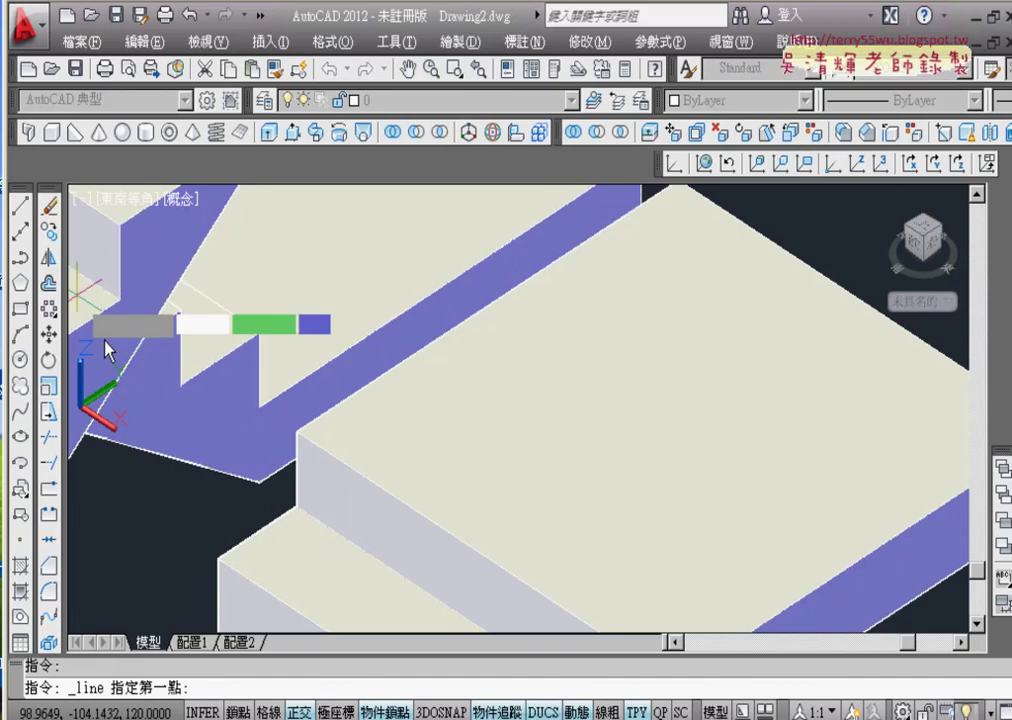
left_click(260, 411)
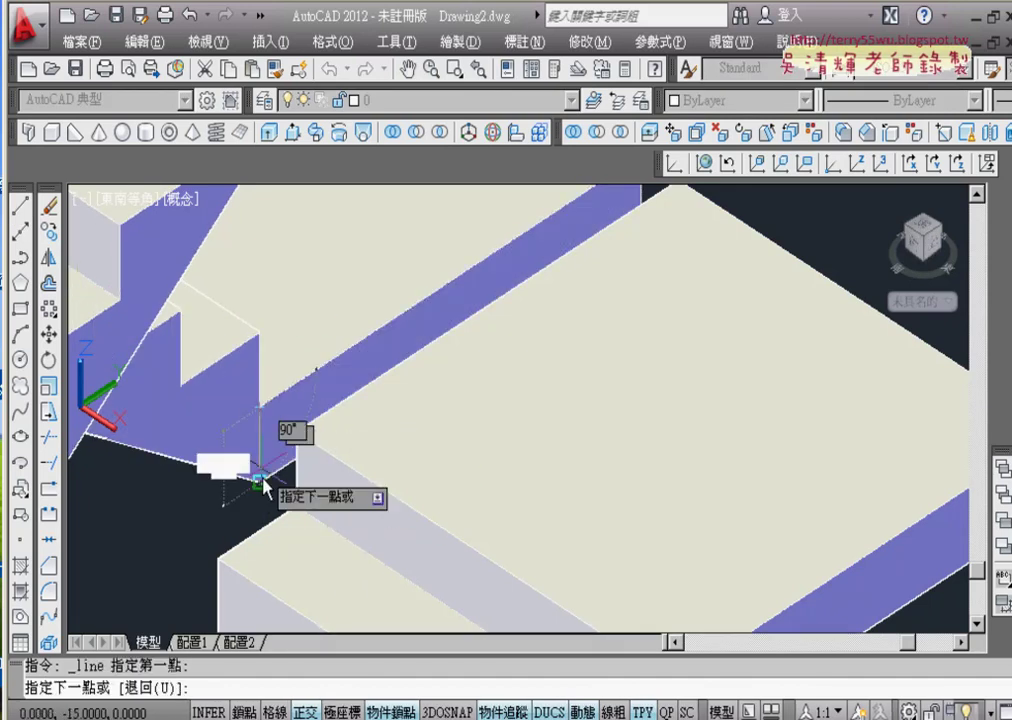
left_click(261, 482)
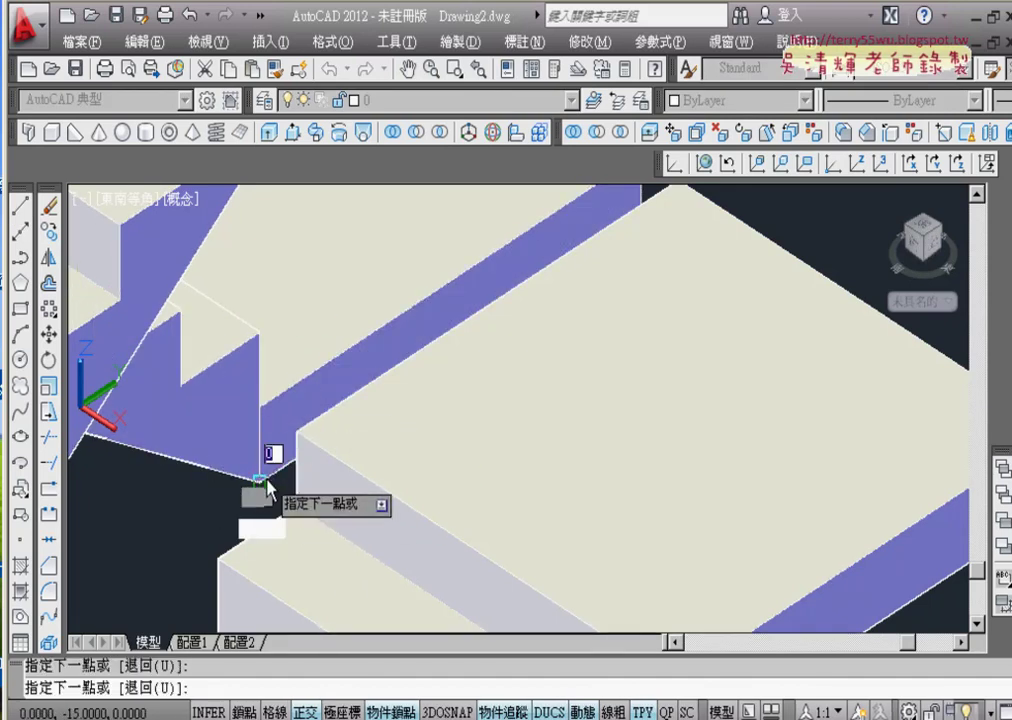
key("Return")
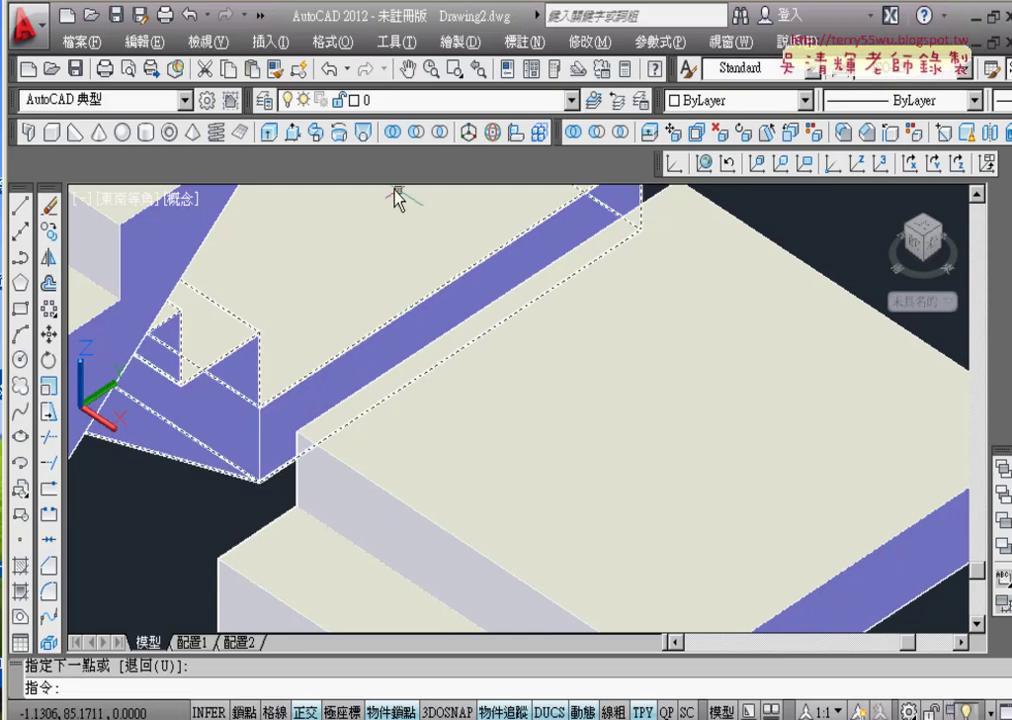
Step: Press/pull the outlined strip up to the top of the landing slab
left_click(292, 132)
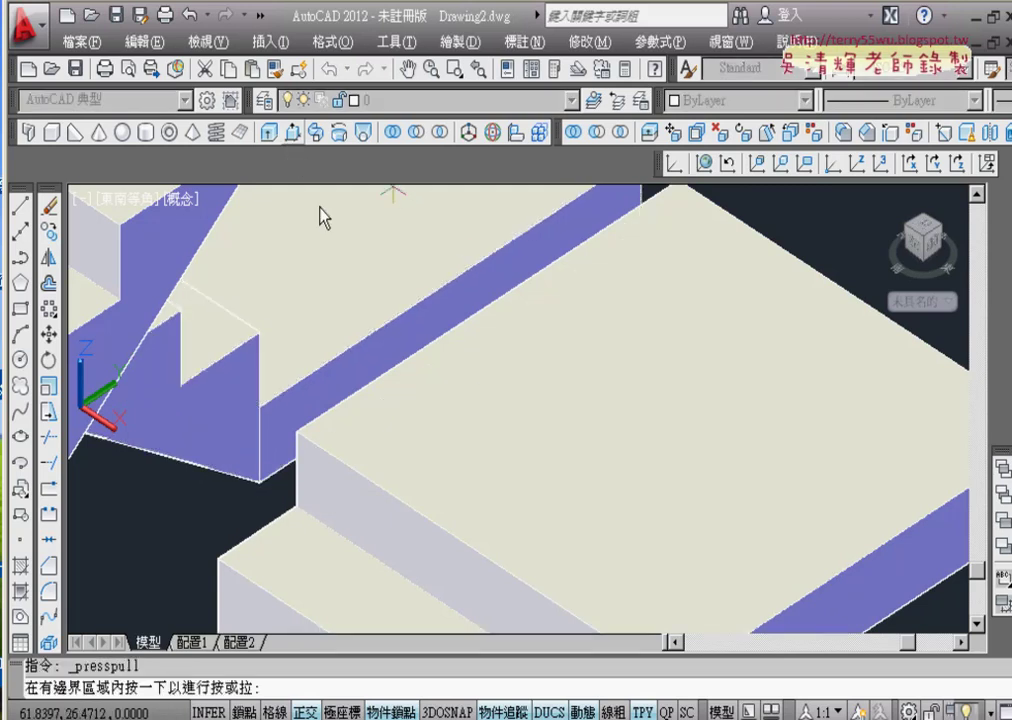
left_click(375, 355)
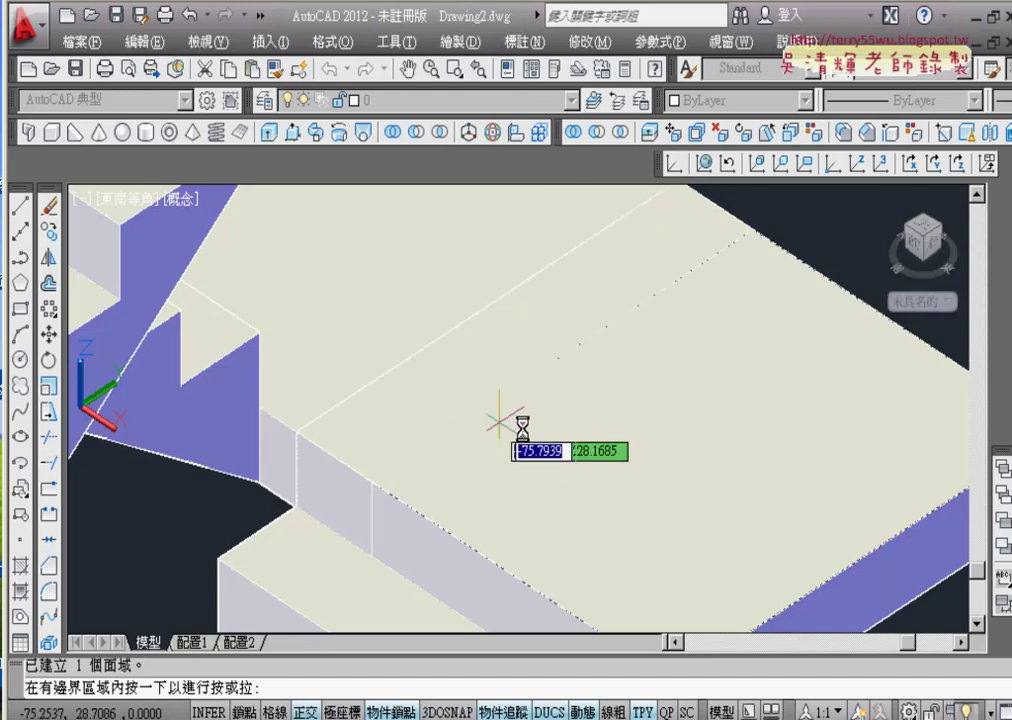
scroll(502, 422, "down", 3)
scroll(542, 416, "down", 2)
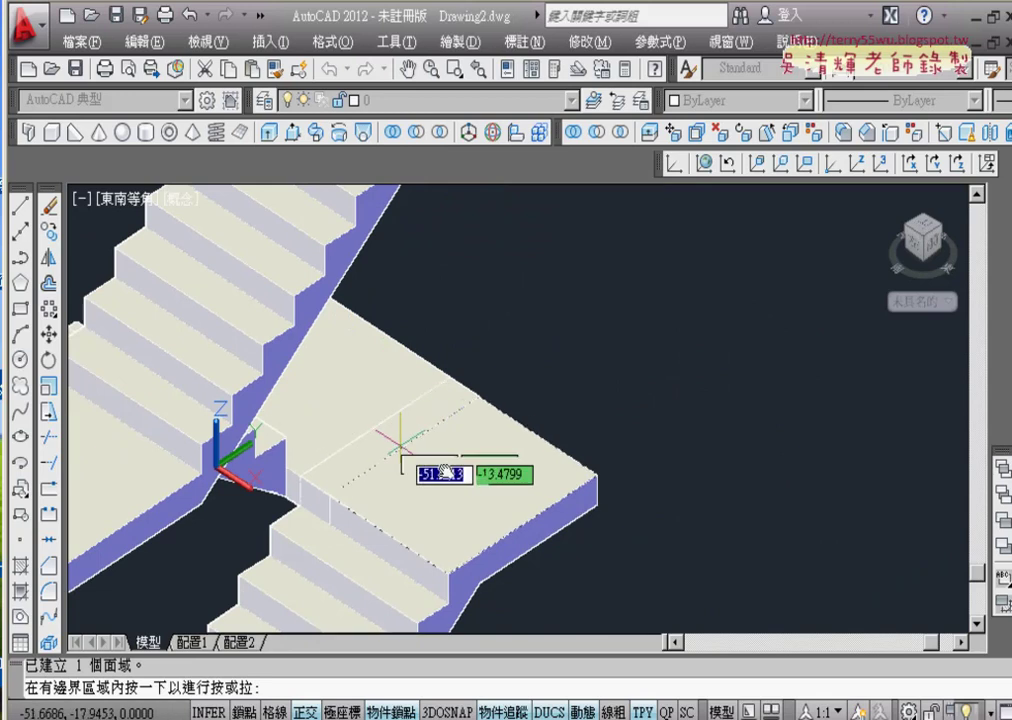
left_click(391, 136)
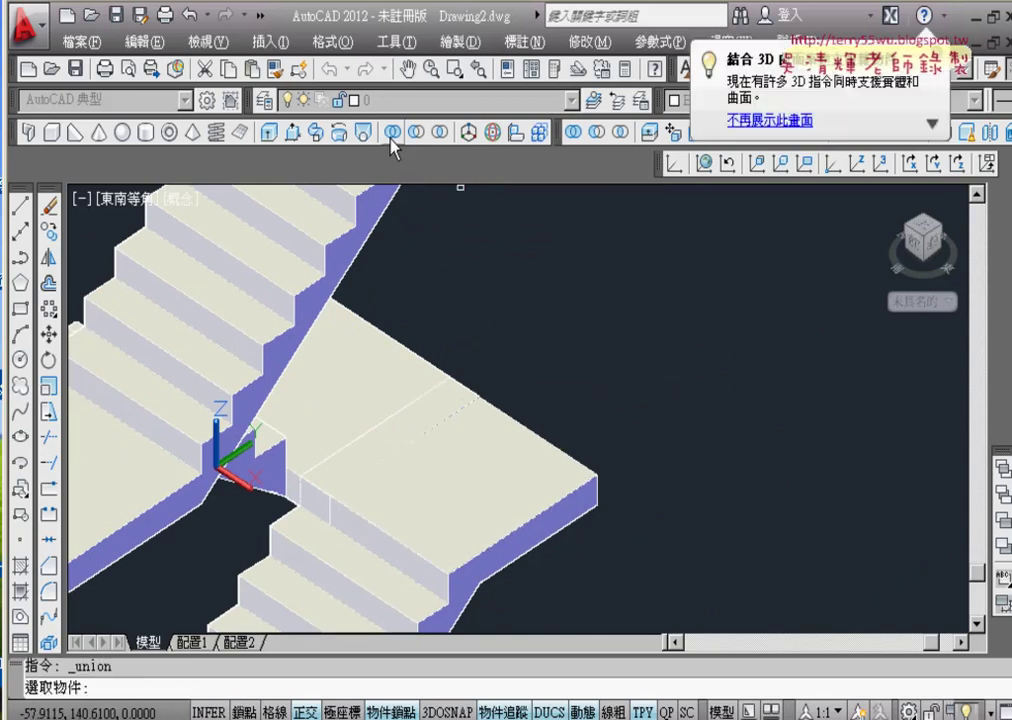
Step: Union the landing slab and the new filler strip into one solid
left_click(525, 322)
left_click(405, 466)
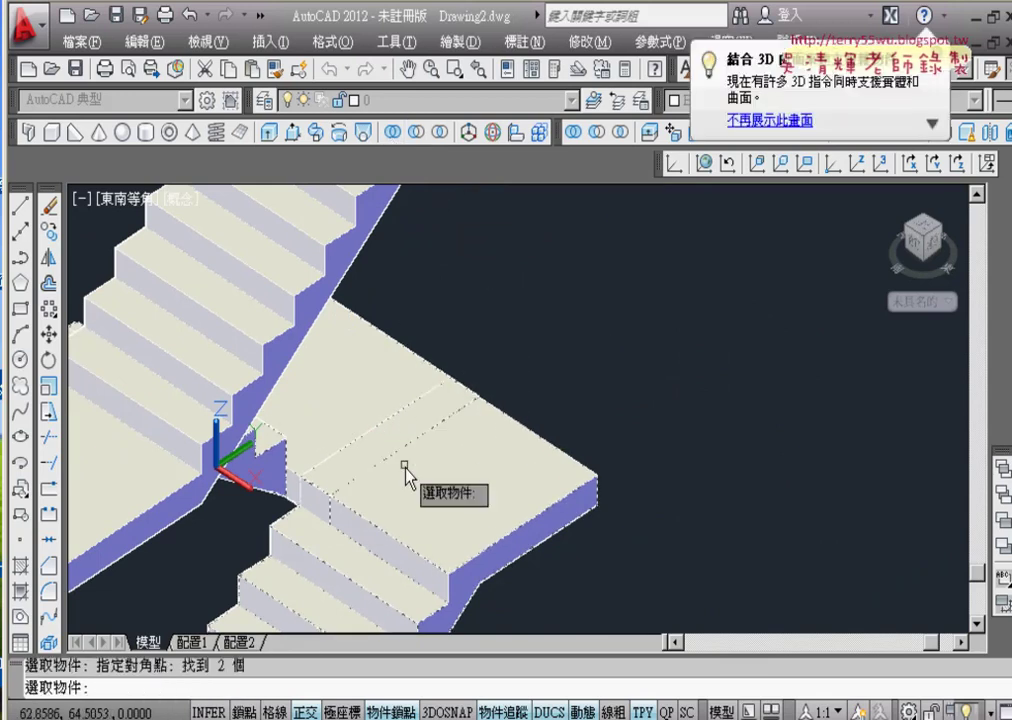
key("Return")
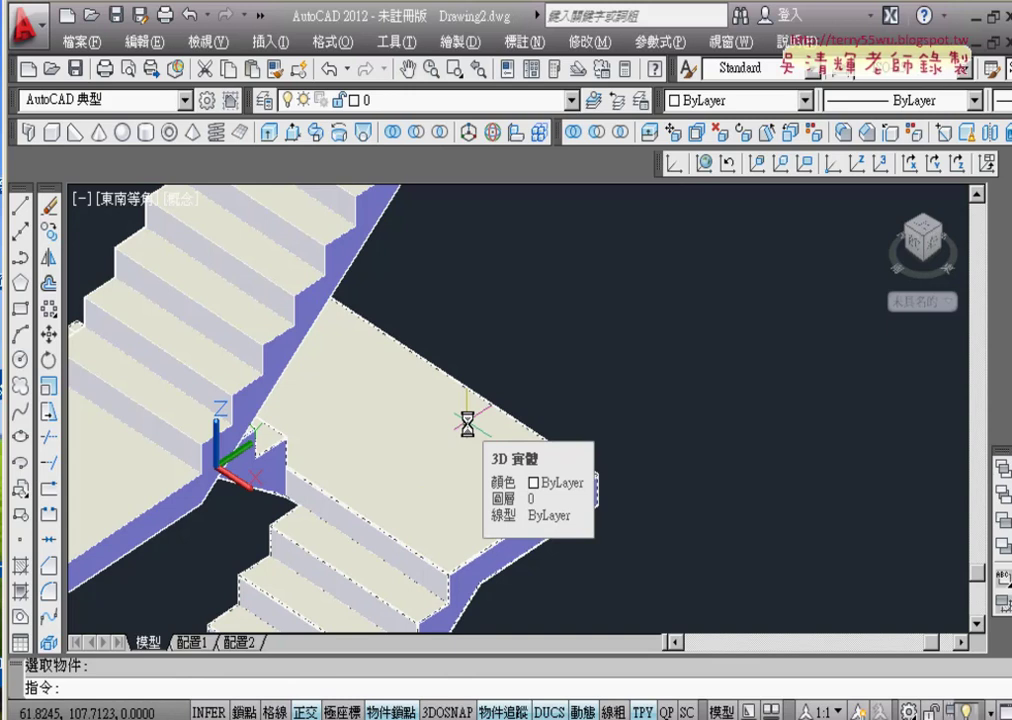
Step: Pan and zoom out to centre the whole staircase in view
key("Escape")
middle_click_drag(361, 467, 610, 408)
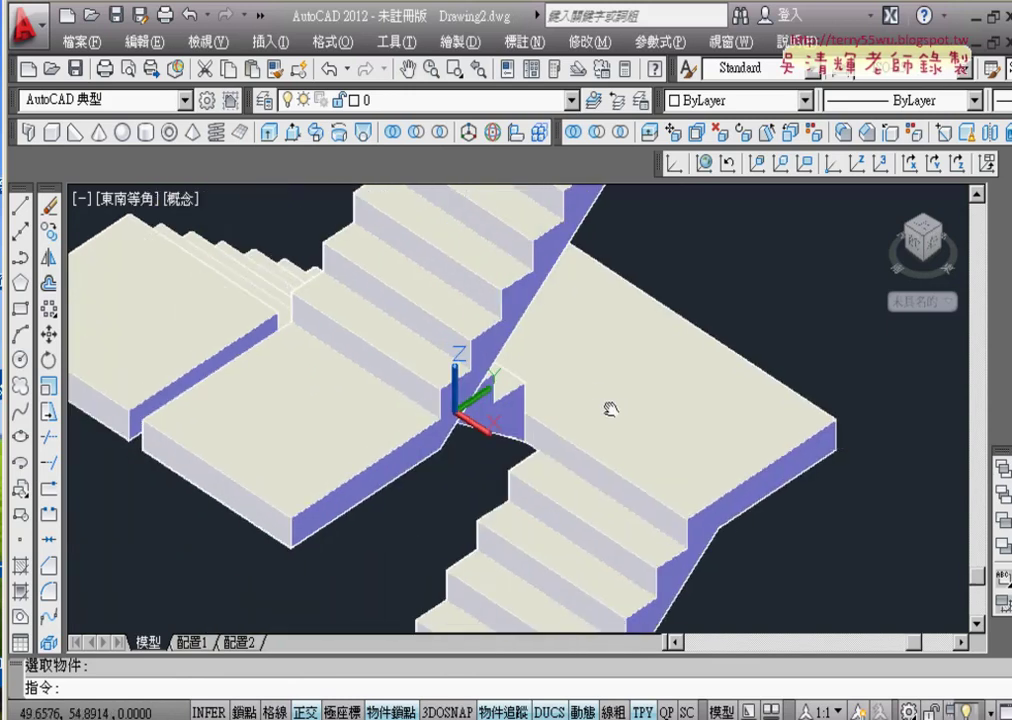
scroll(610, 408, "down", 2)
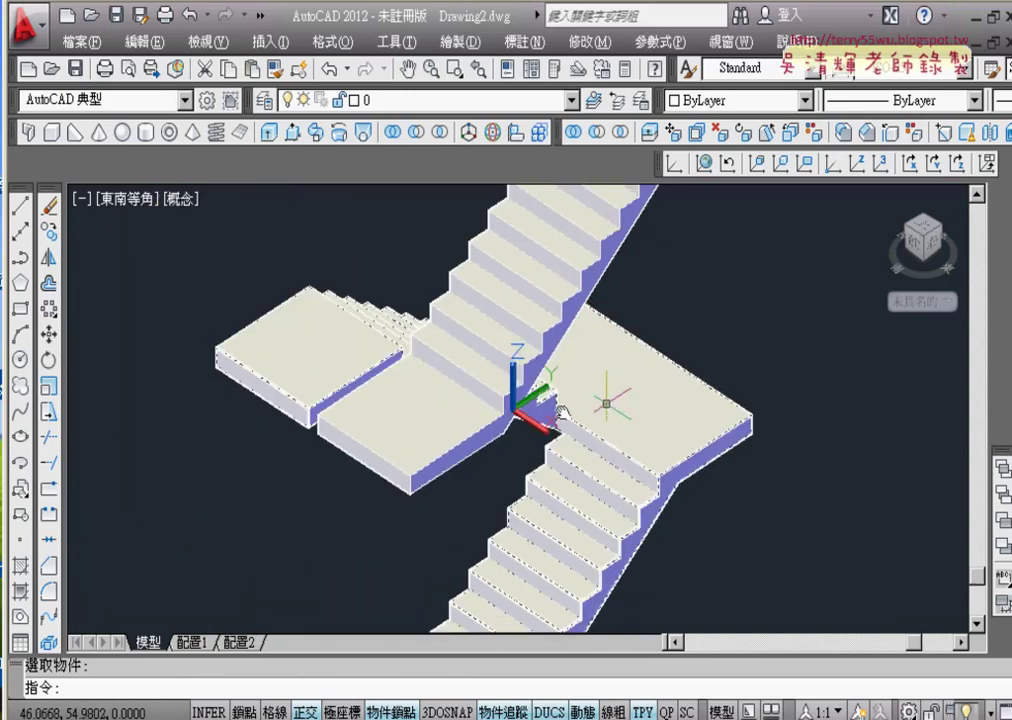
middle_click_drag(219, 511, 393, 453)
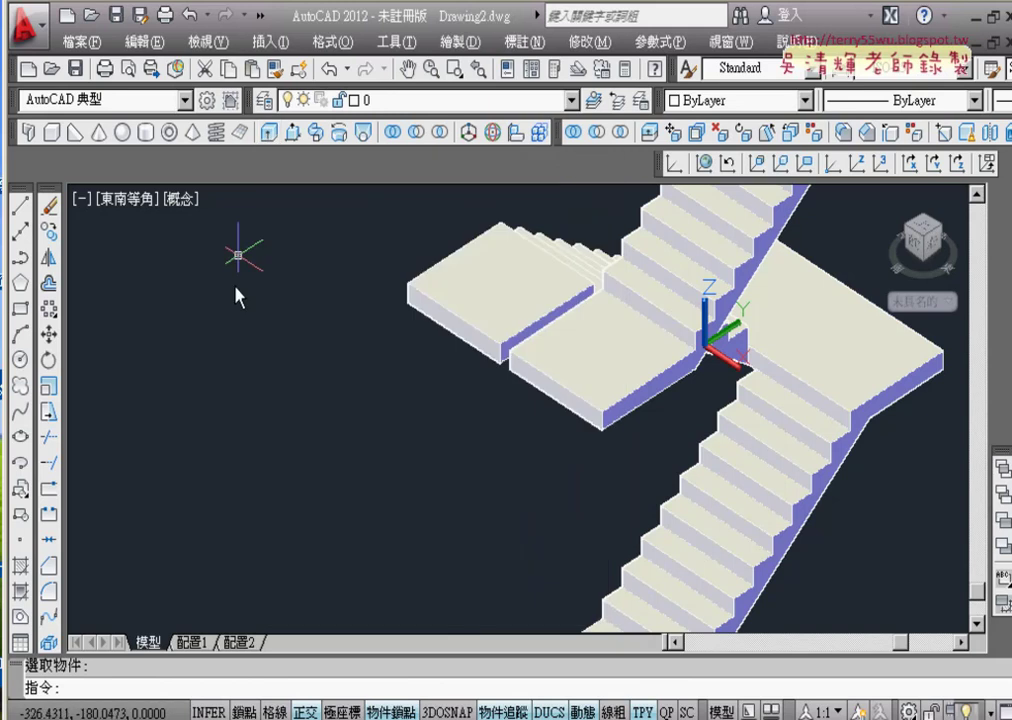
Step: Move the upper flight with its slab 50 units along X using the gizmo's X handle
scroll(450, 505, "up", 2)
scroll(420, 510, "up", 2)
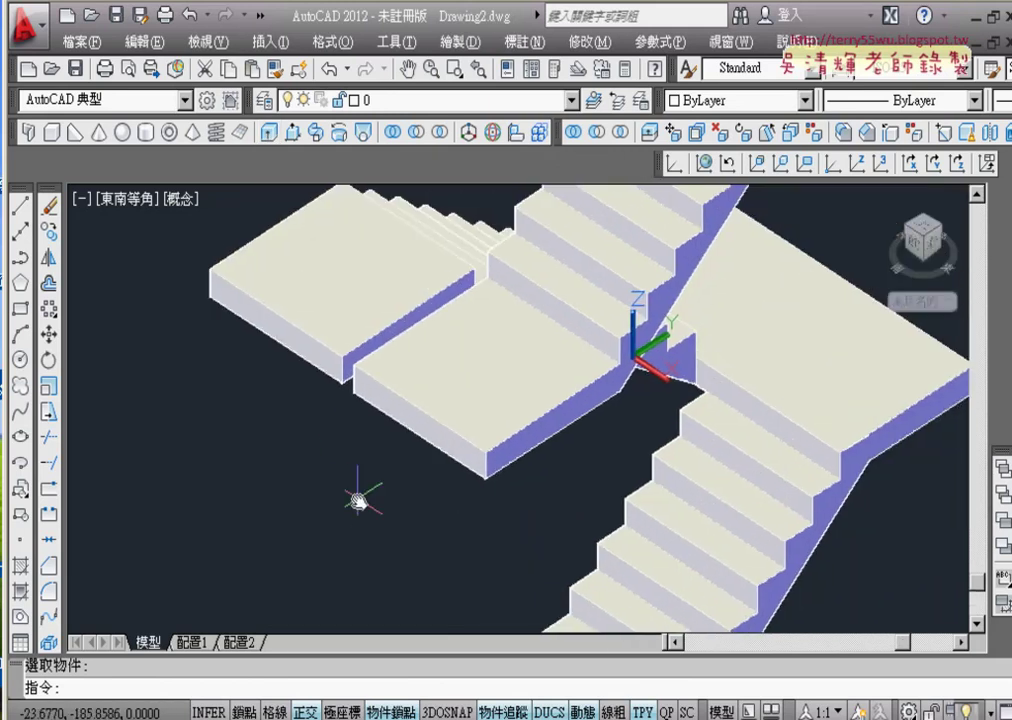
scroll(429, 350, "up", 2)
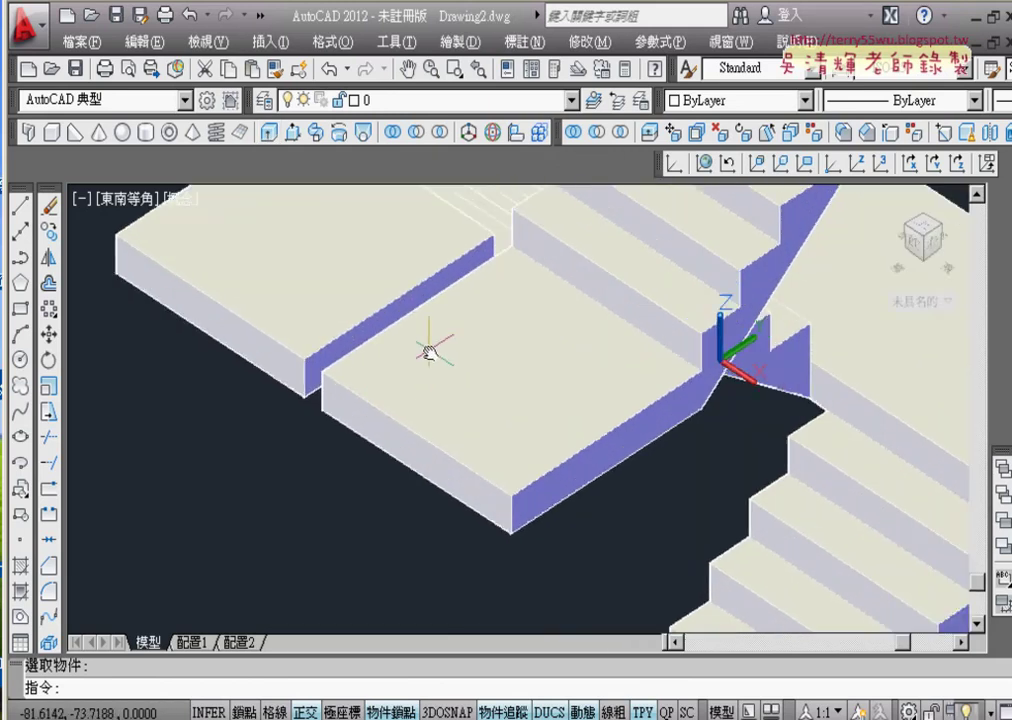
left_click(490, 355)
scroll(560, 402, "down", 2)
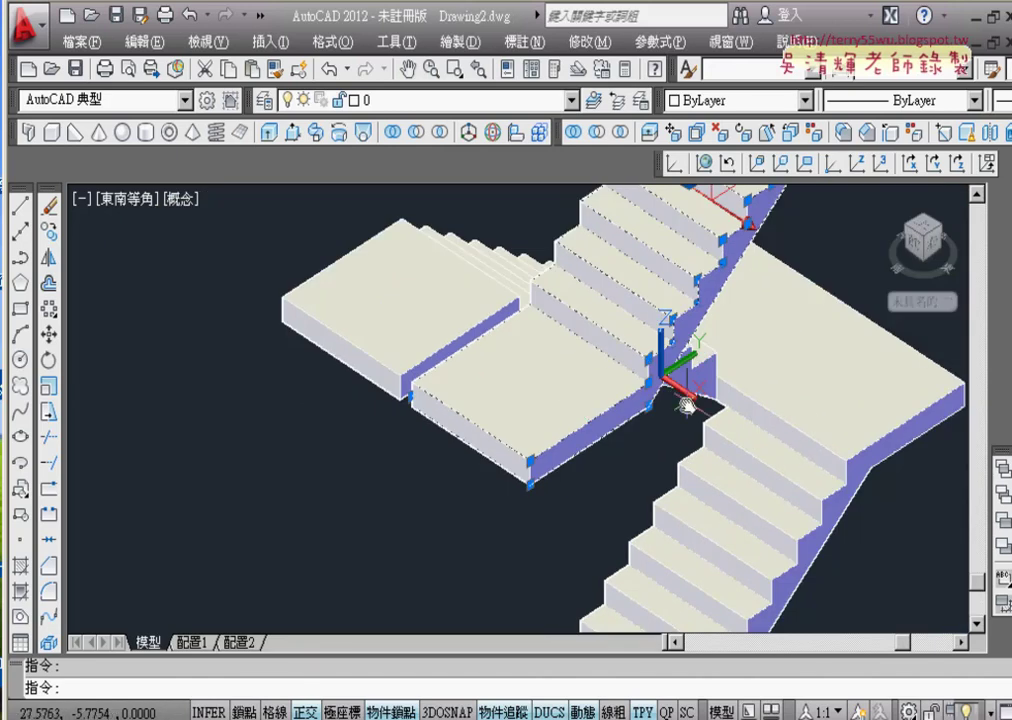
middle_click_drag(560, 385, 530, 462)
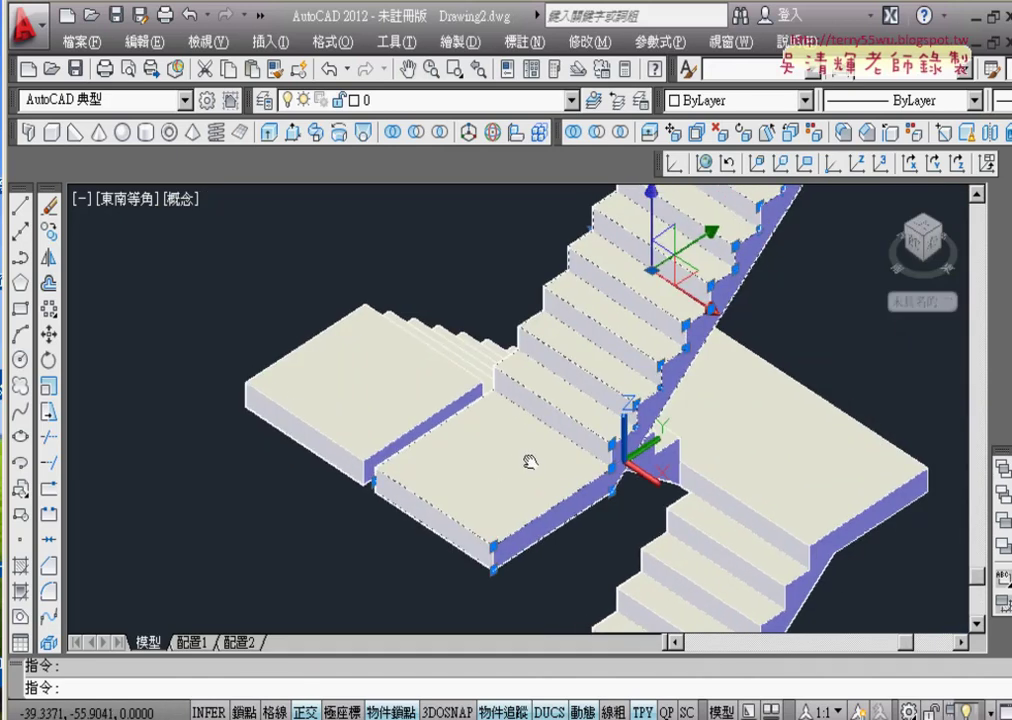
left_click(694, 294)
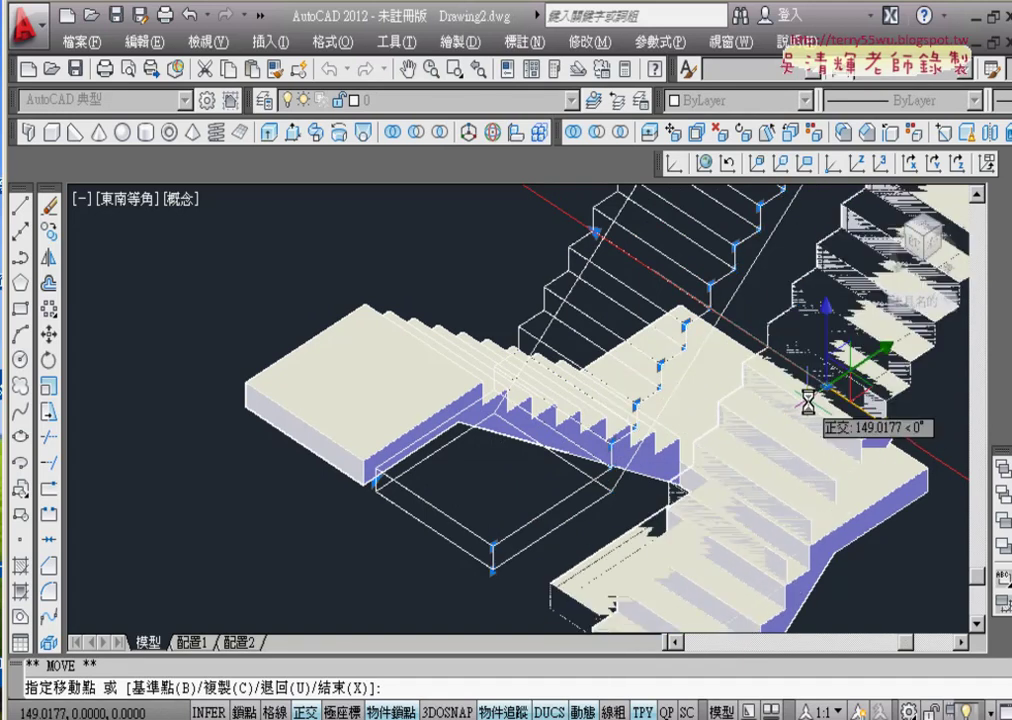
type(" 50")
key("Return")
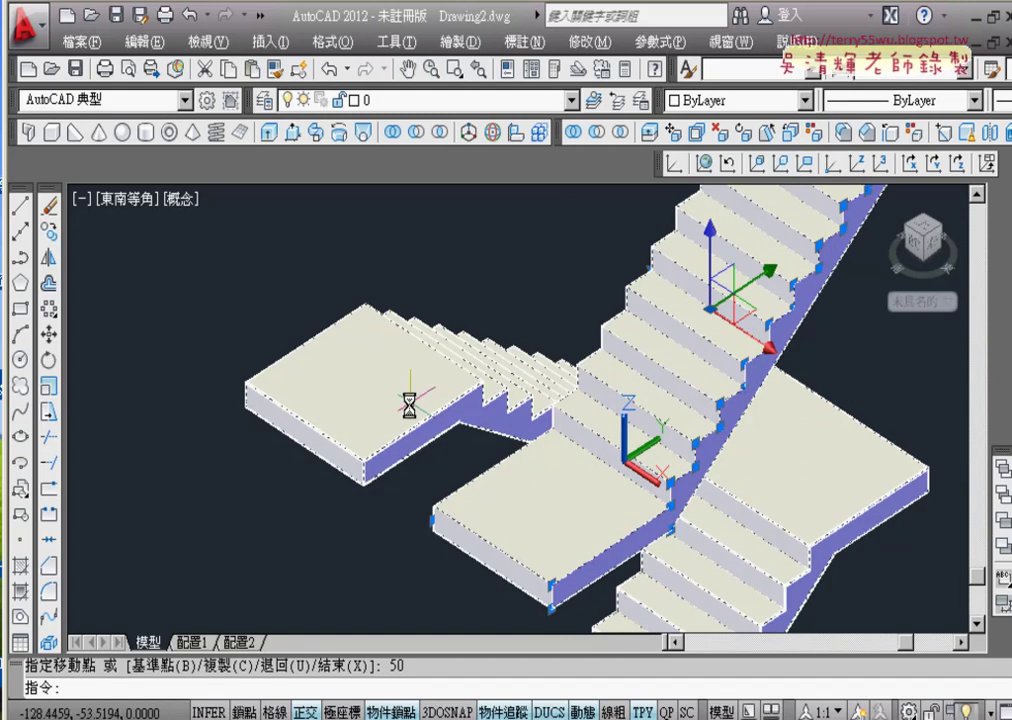
scroll(409, 405, "up", 3)
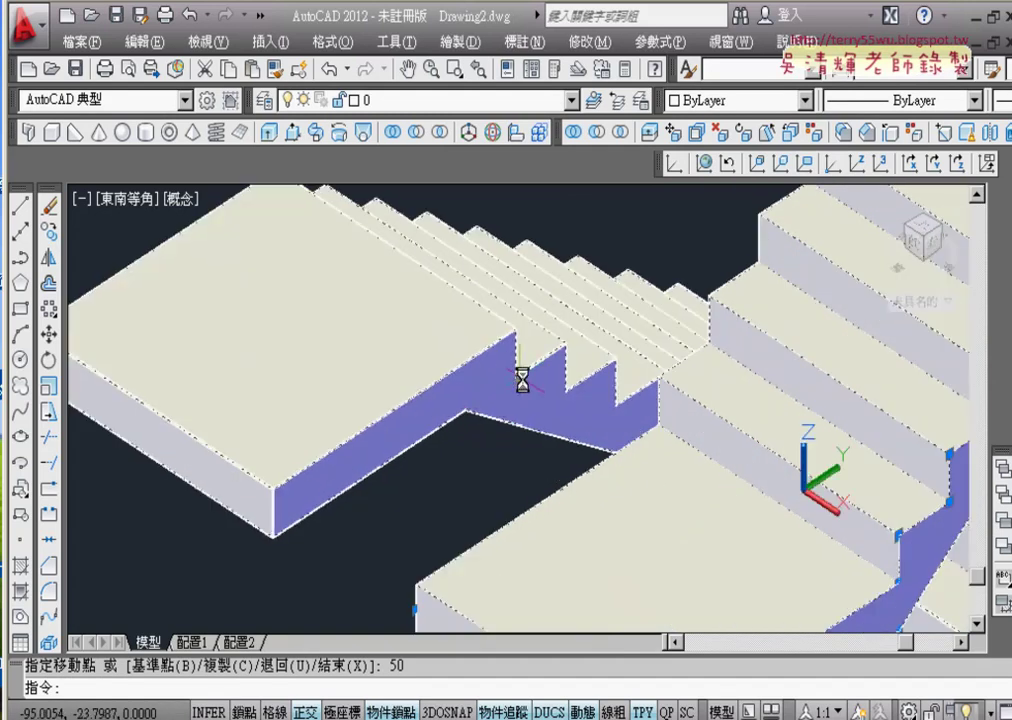
Step: Draw a short line from the landing's notch corner to the step corner
left_click(20, 205)
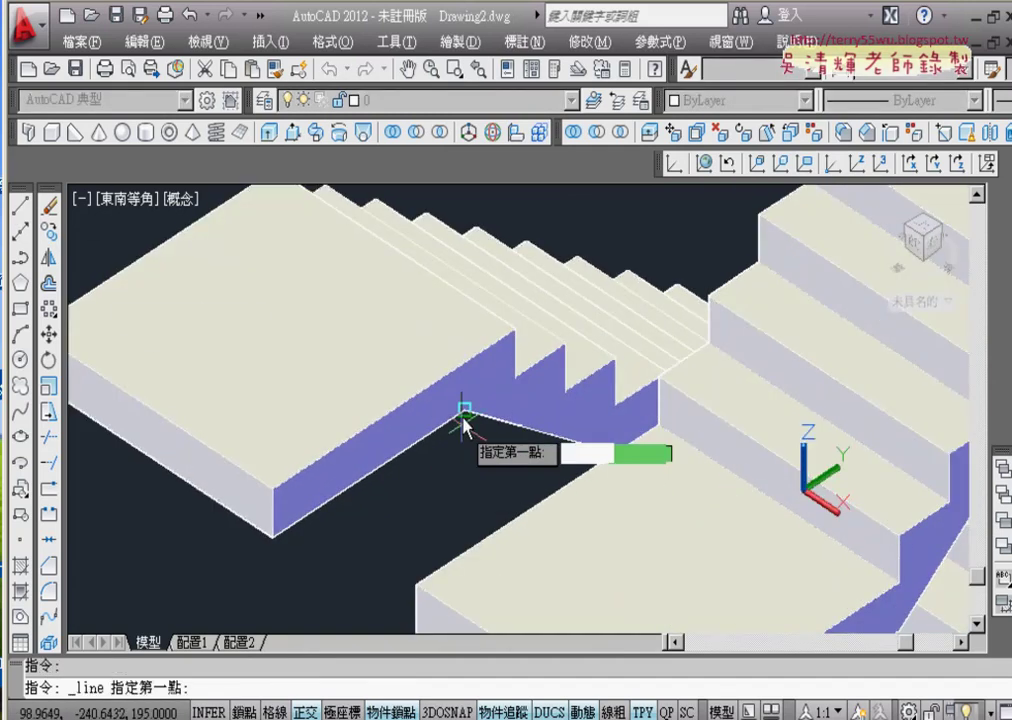
left_click(464, 411)
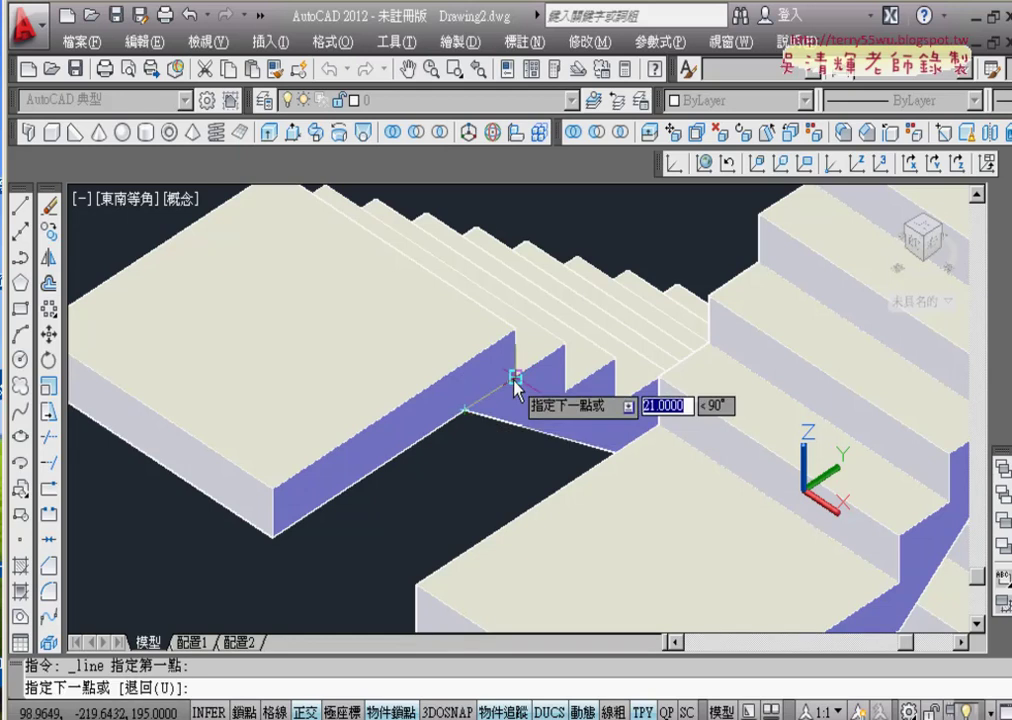
left_click(515, 378)
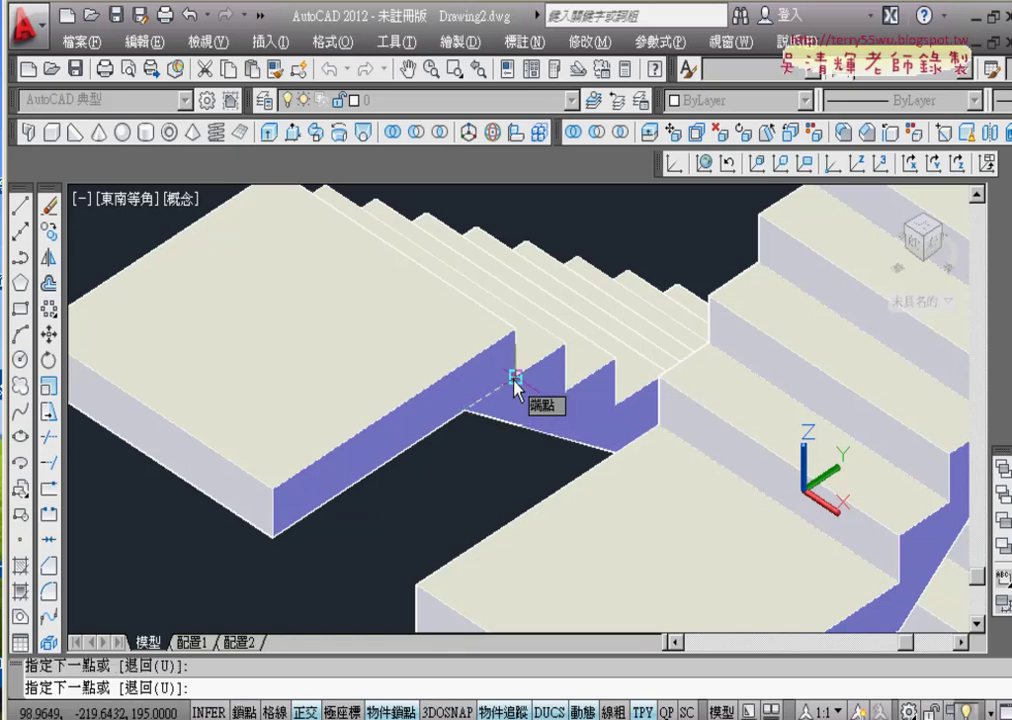
key("Escape")
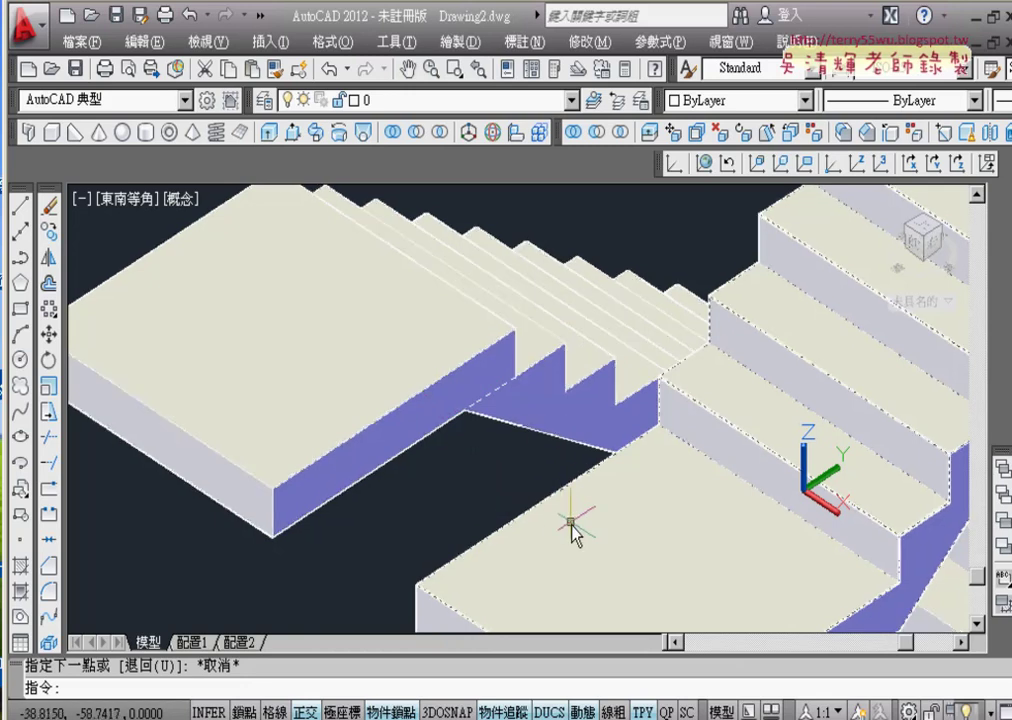
Step: Move the right stair flight another 50 units along the X axis
left_click(718, 506)
scroll(720, 512, "down", 2)
scroll(718, 508, "down", 2)
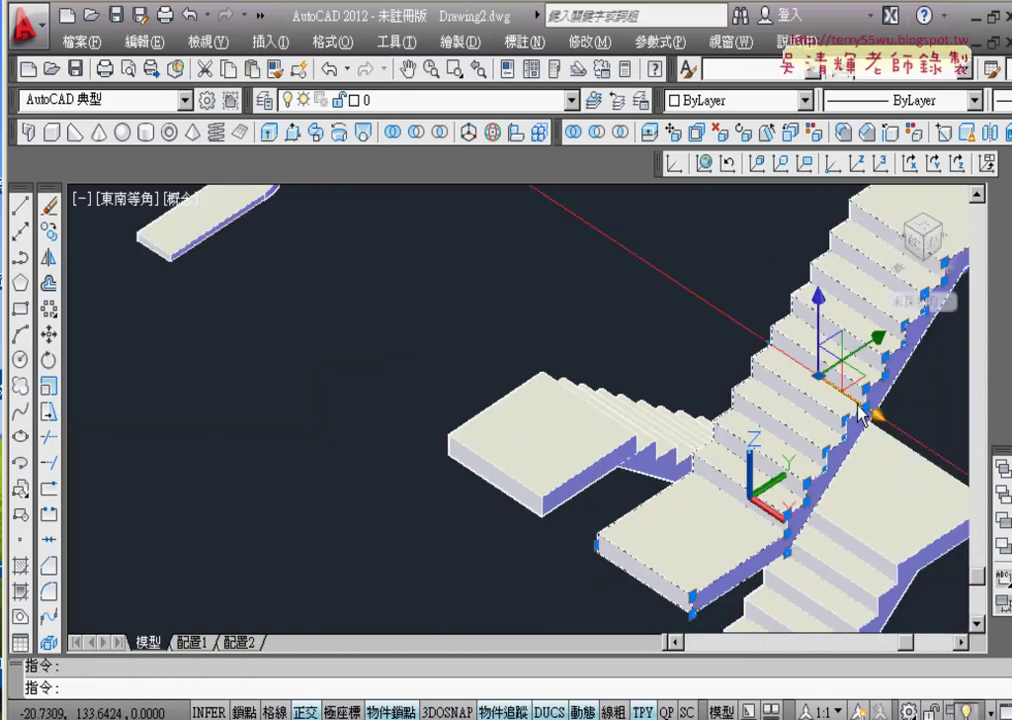
left_click(830, 388)
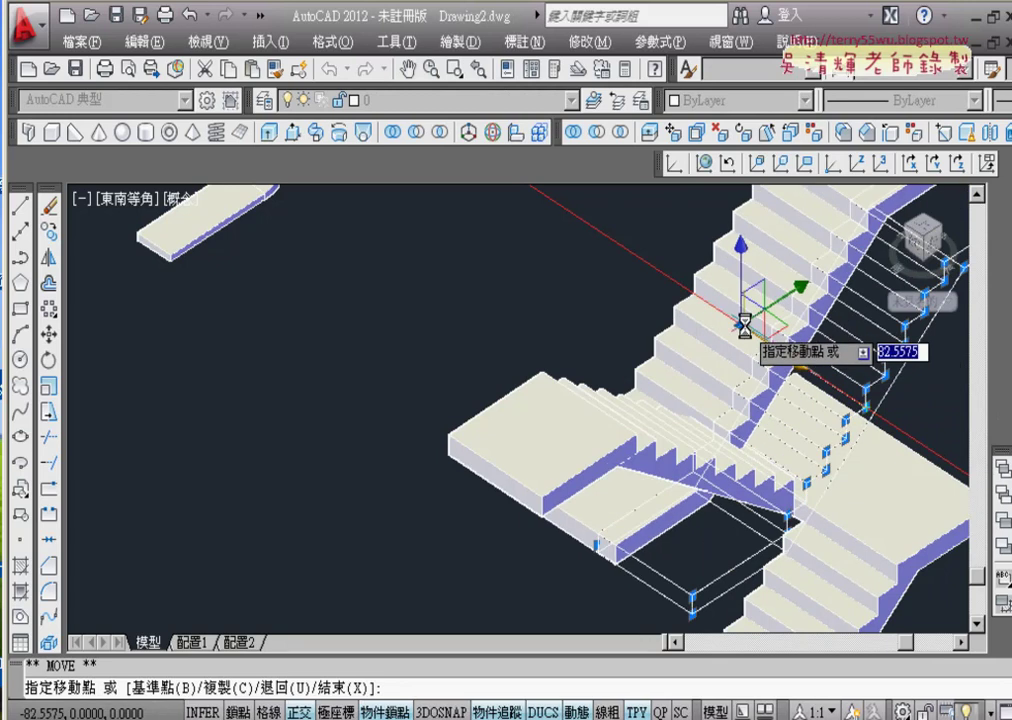
type("50")
key("Return")
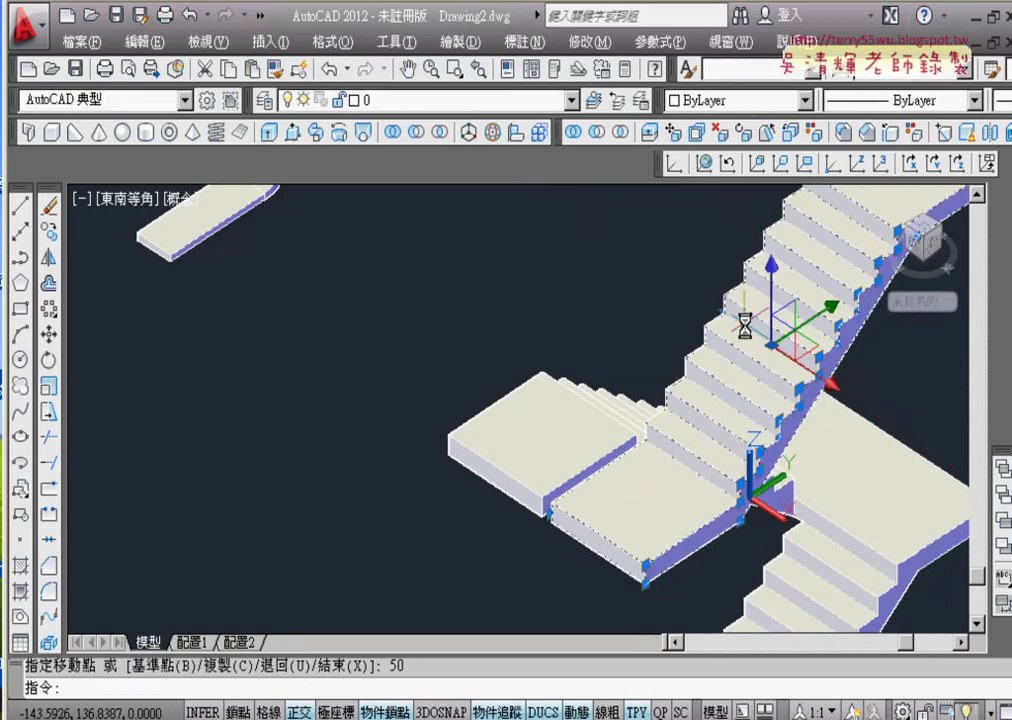
key("Escape")
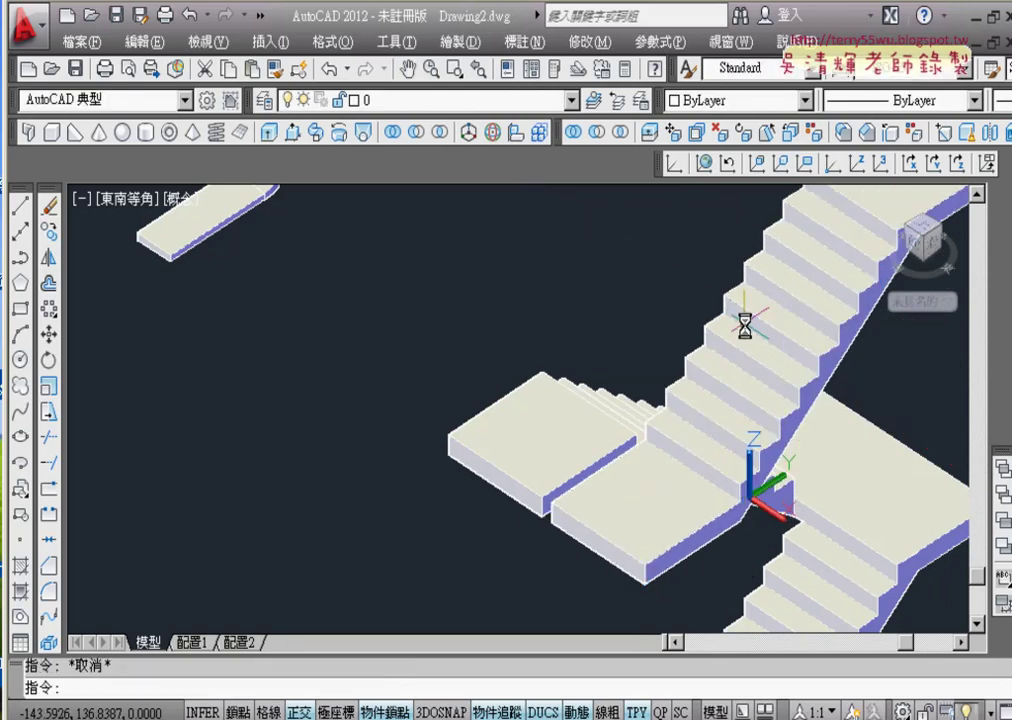
scroll(600, 465, "up", 2)
scroll(497, 402, "up", 2)
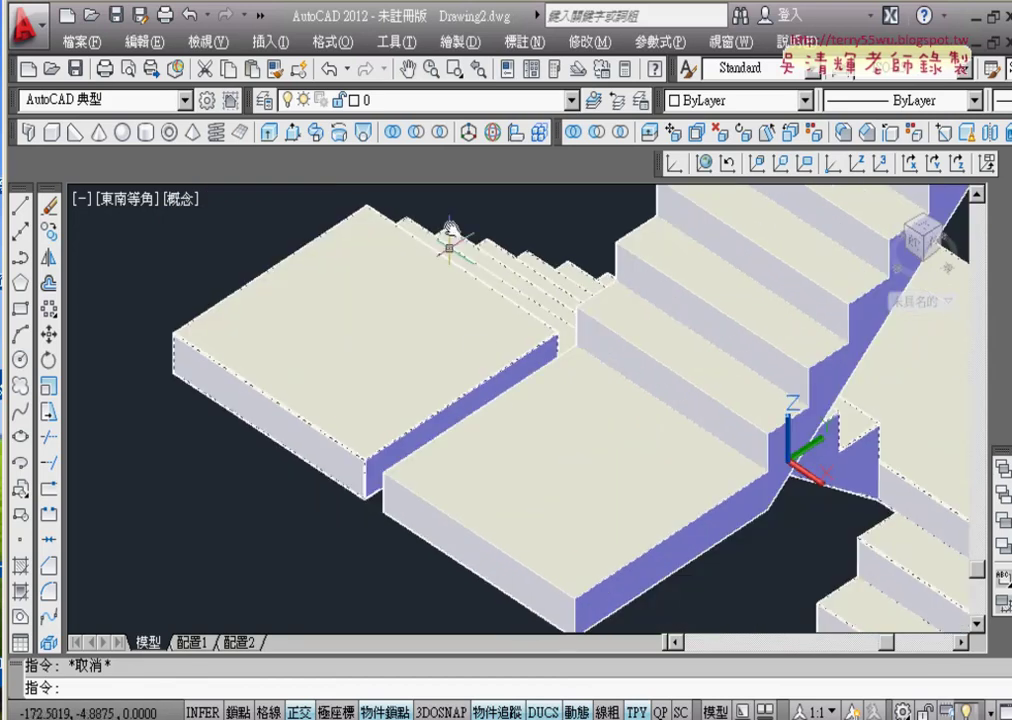
Step: Press/pull the landing's side face outward to close the gap
left_click(295, 133)
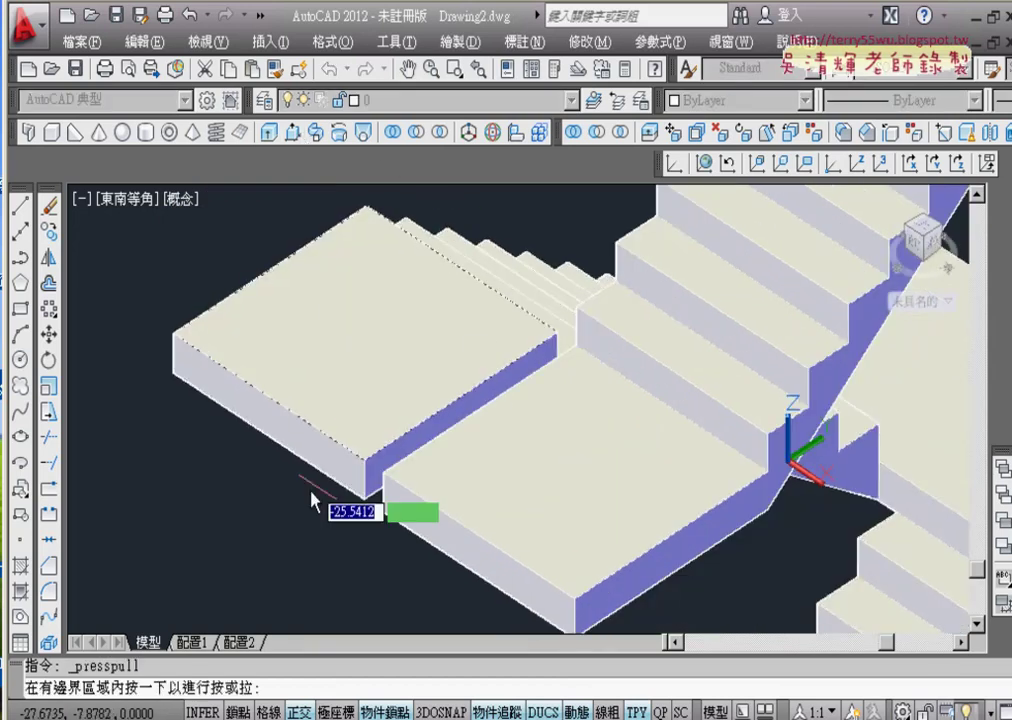
scroll(404, 450, "up", 3)
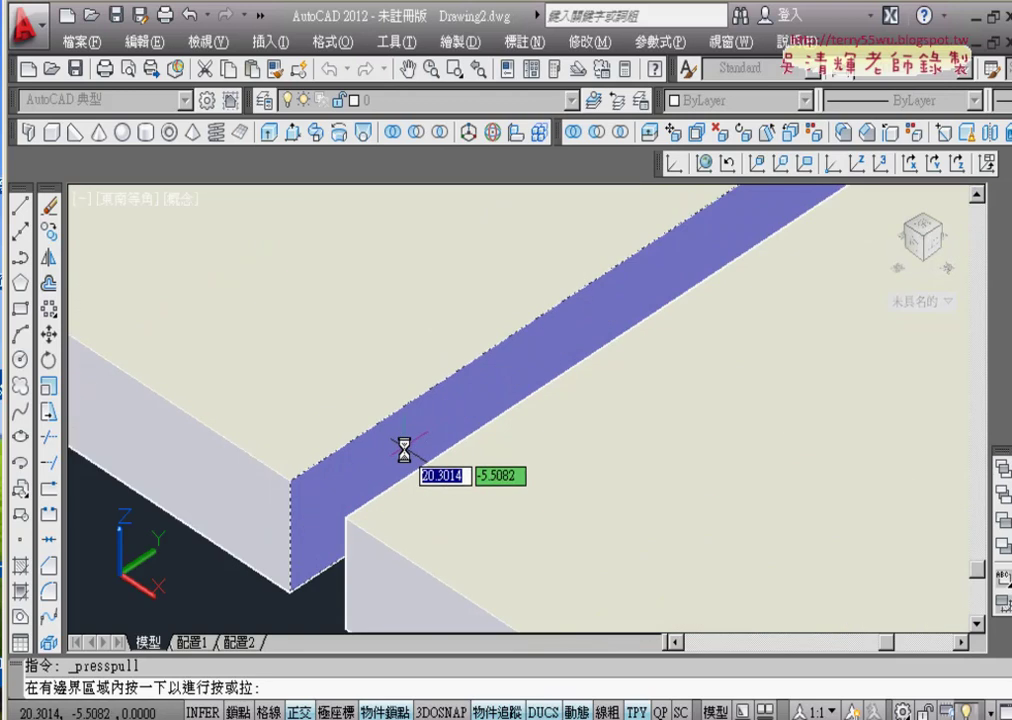
left_click(404, 450)
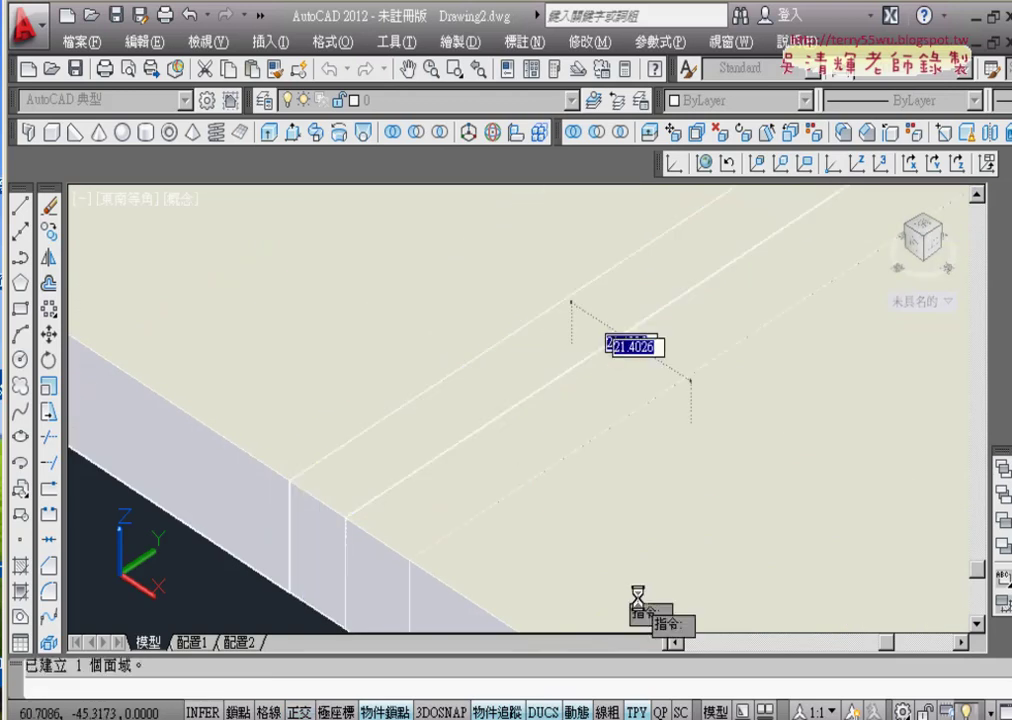
left_click(638, 598)
scroll(633, 591, "down", 2)
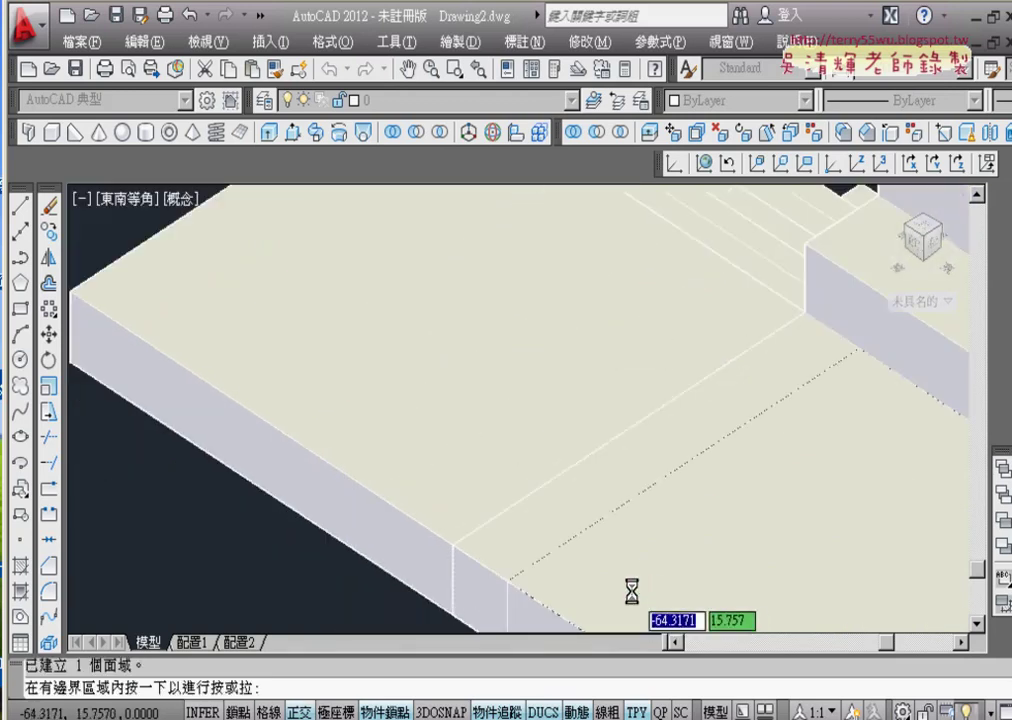
scroll(542, 515, "down", 2)
mouse_move(542, 515)
middle_mouse_down()
mouse_move(448, 436)
mouse_move(313, 349)
middle_mouse_up()
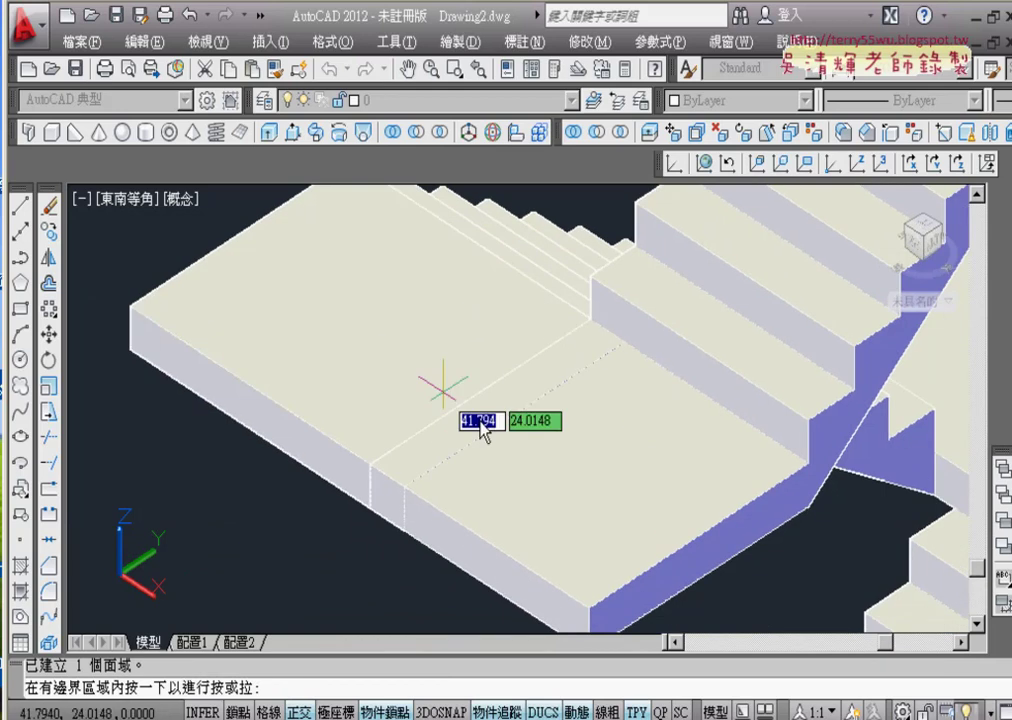
Step: Union both stair solids into one by crossing-window selection
left_click(393, 131)
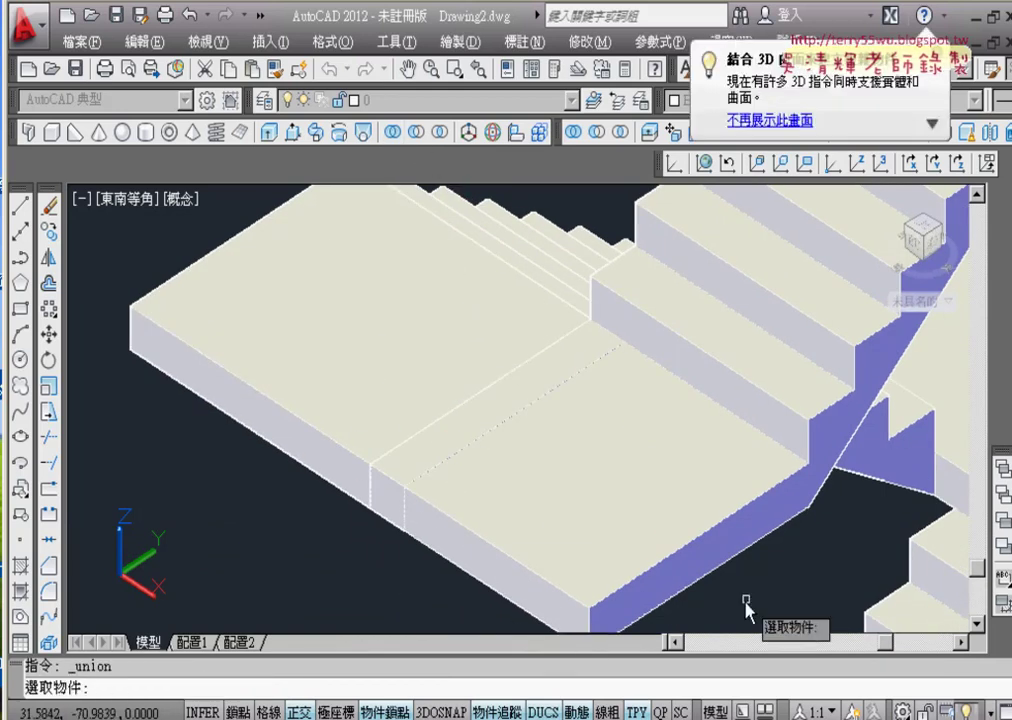
middle_click_drag(745, 605, 633, 530)
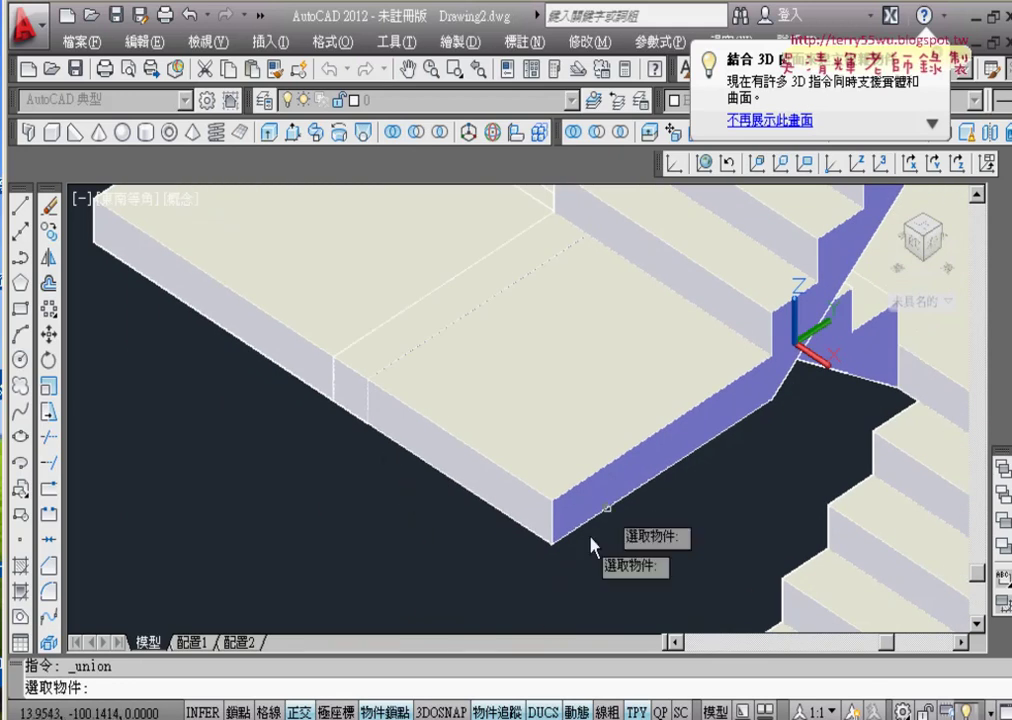
scroll(317, 420, "down", 2)
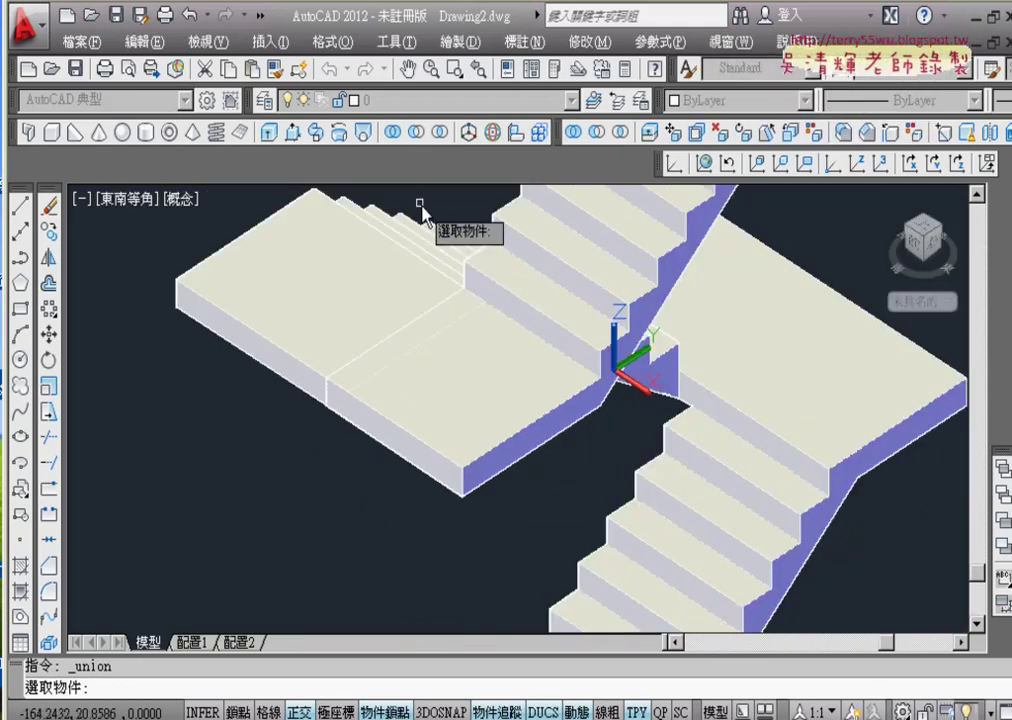
left_click(537, 516)
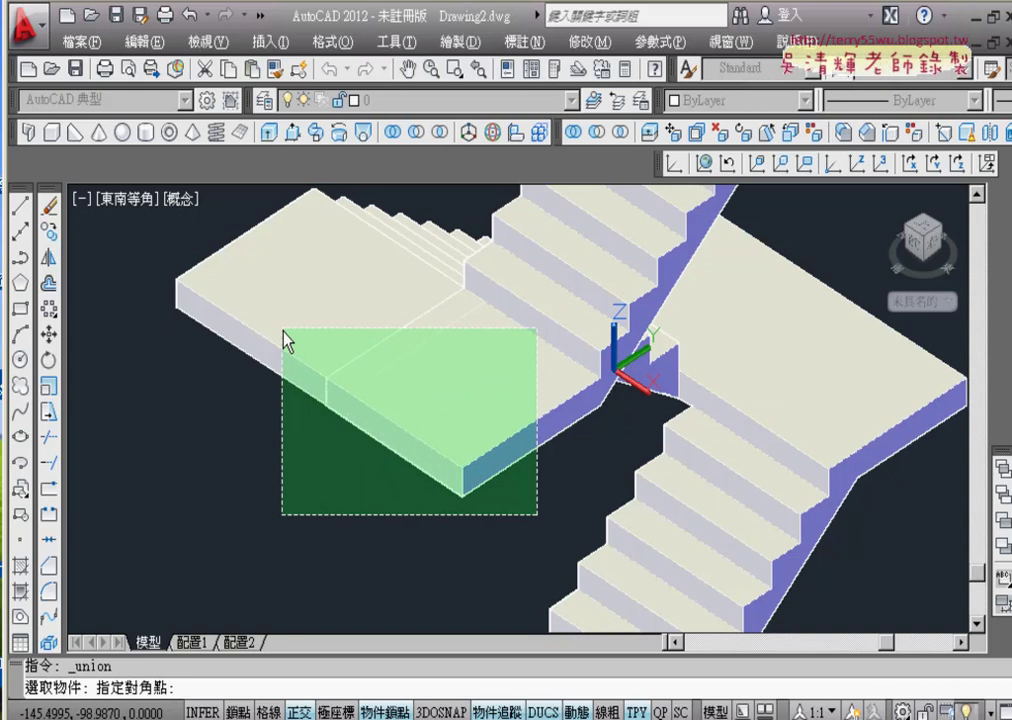
left_click(282, 332)
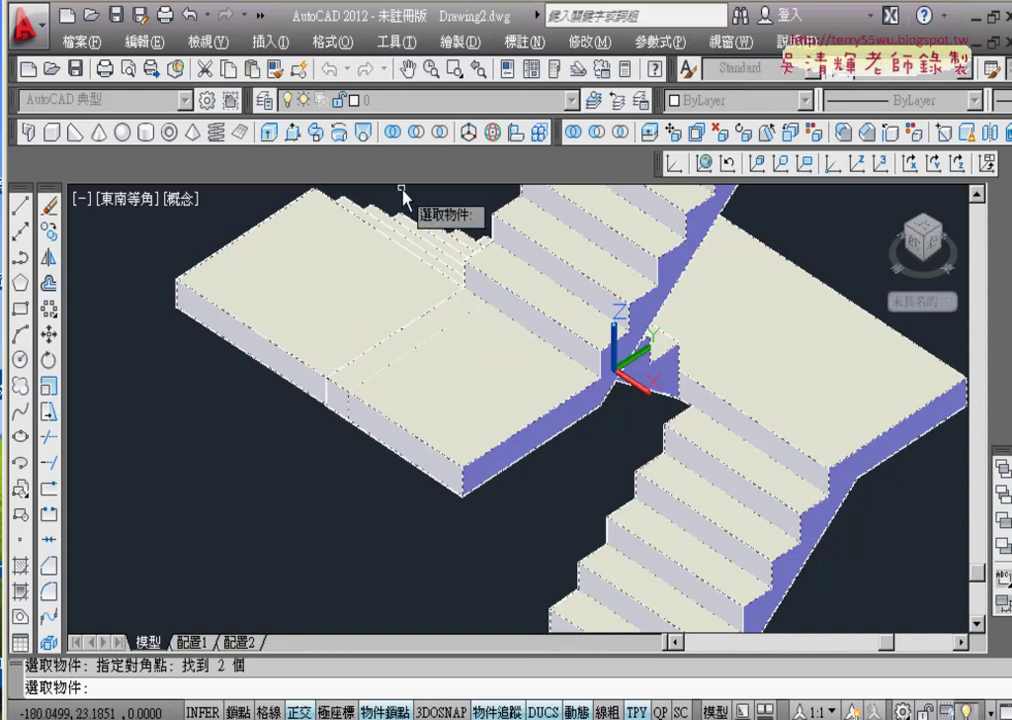
key("Return")
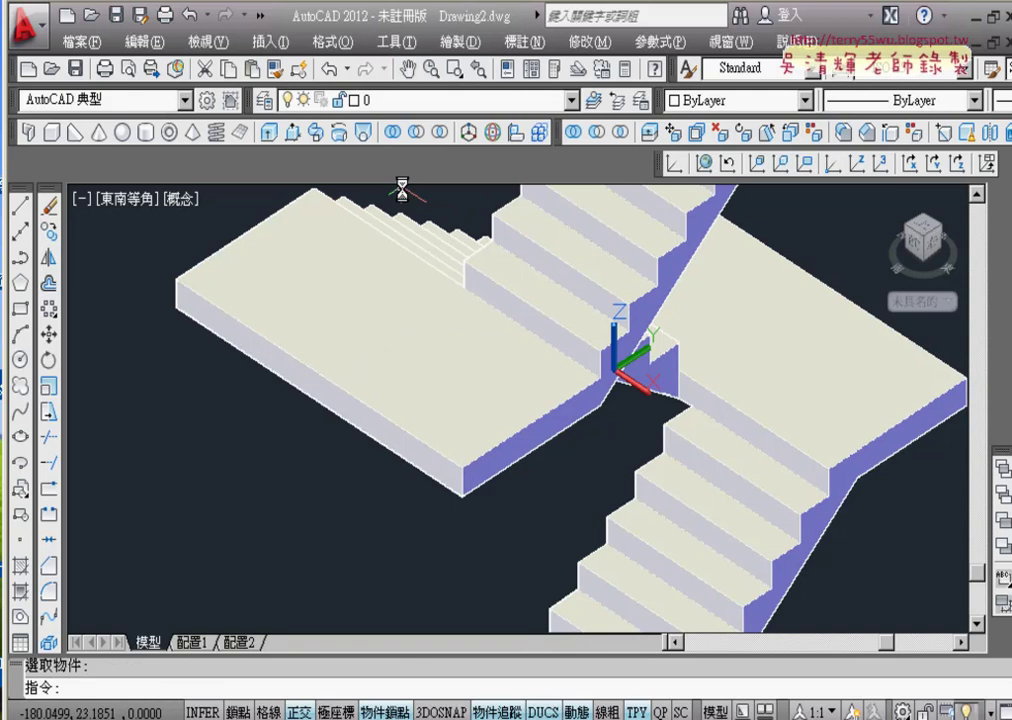
scroll(434, 350, "down", 4)
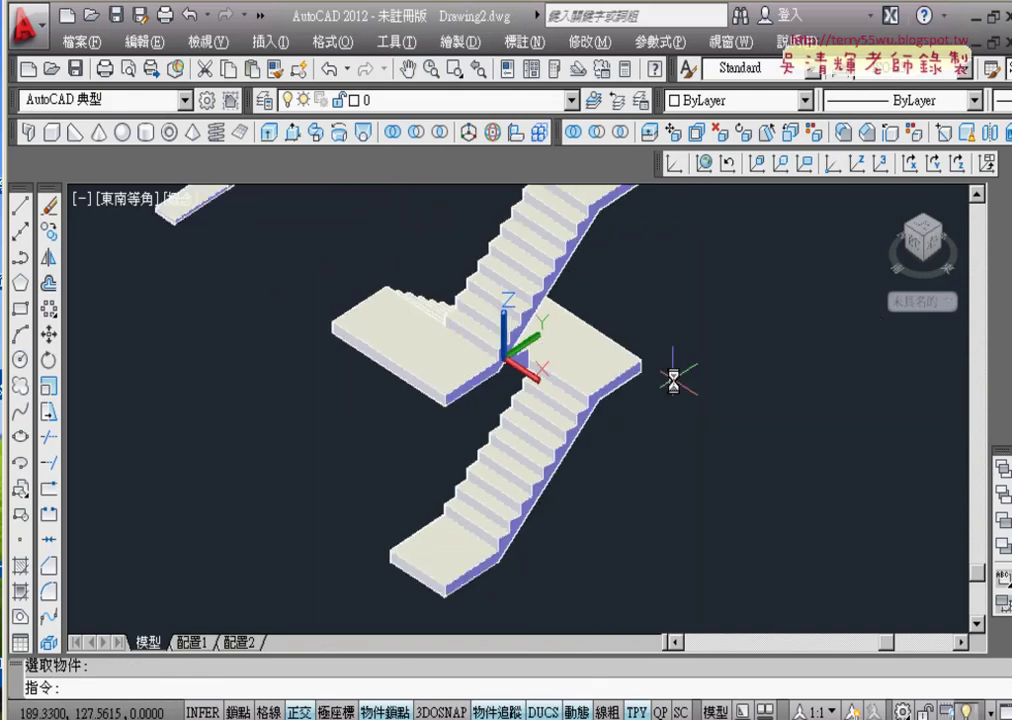
mouse_move(673, 380)
middle_mouse_down()
mouse_move(608, 528)
mouse_move(634, 384)
middle_mouse_up()
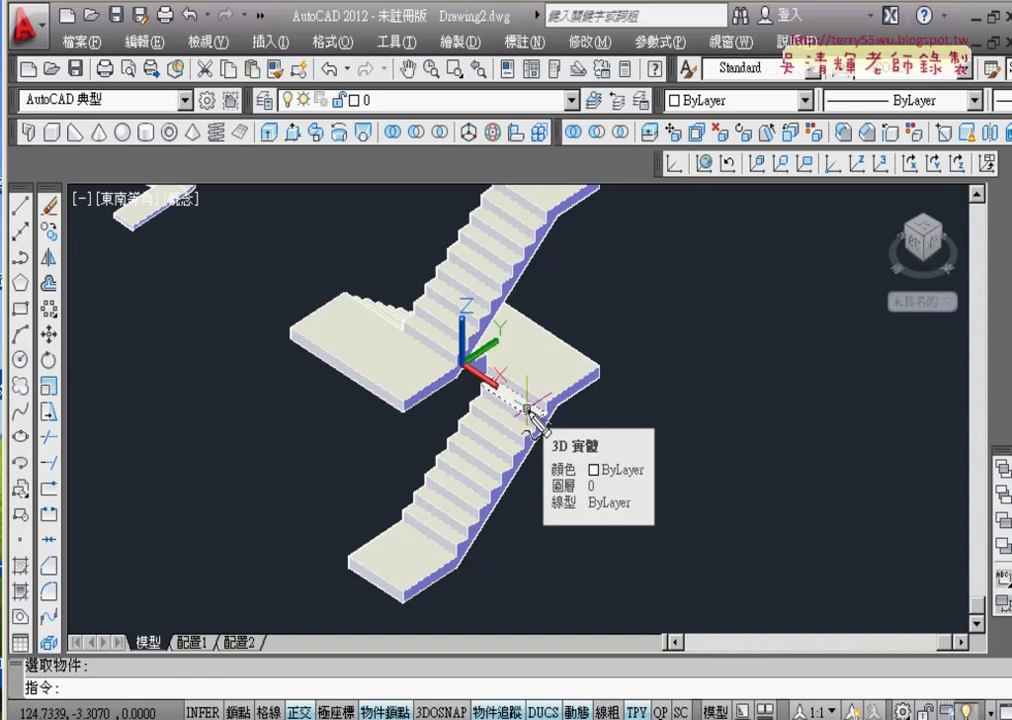
mouse_move(406, 605)
left_mouse_down()
mouse_move(606, 380)
mouse_move(508, 569)
mouse_move(437, 617)
left_mouse_up()
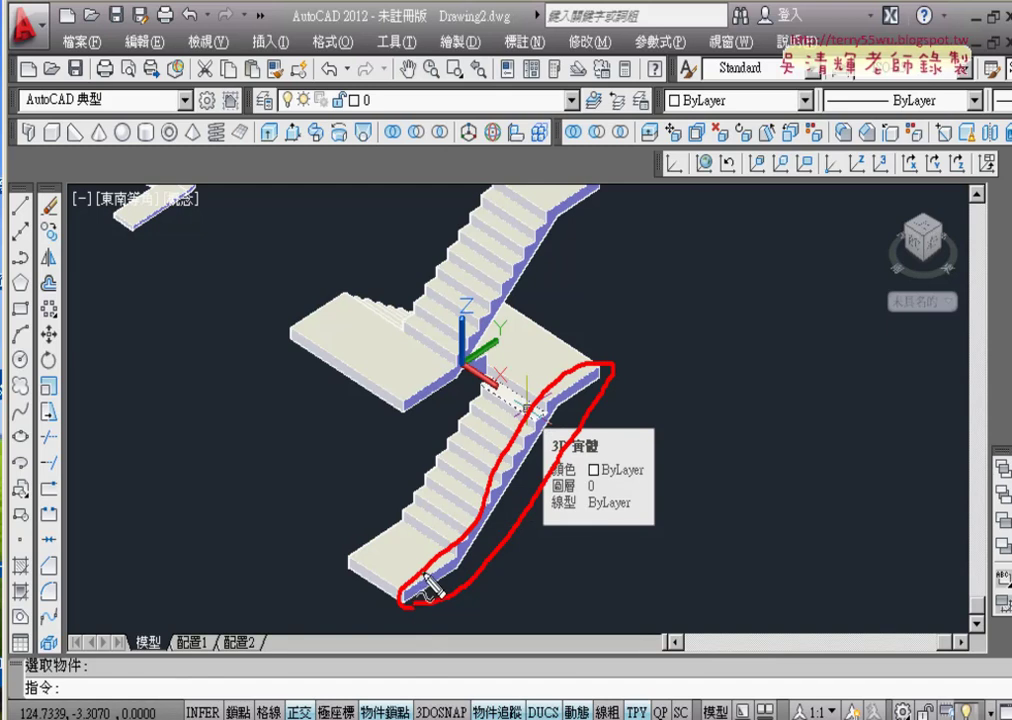
left_click_drag(503, 122, 505, 152)
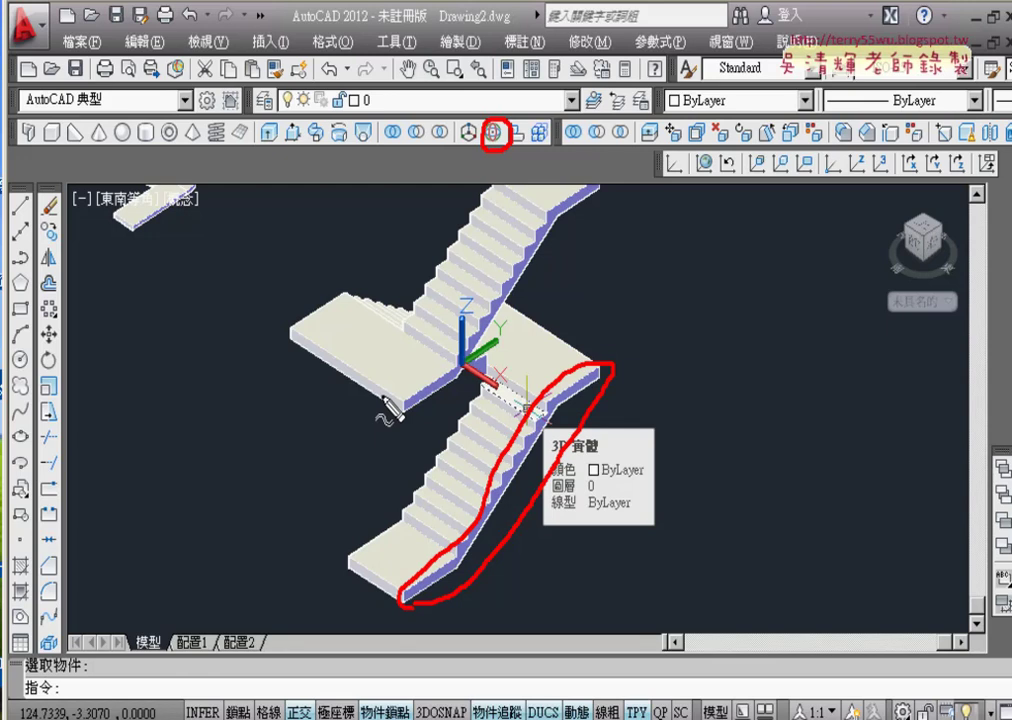
mouse_move(416, 540)
left_mouse_down()
mouse_move(414, 445)
mouse_move(412, 462)
mouse_move(436, 459)
left_mouse_up()
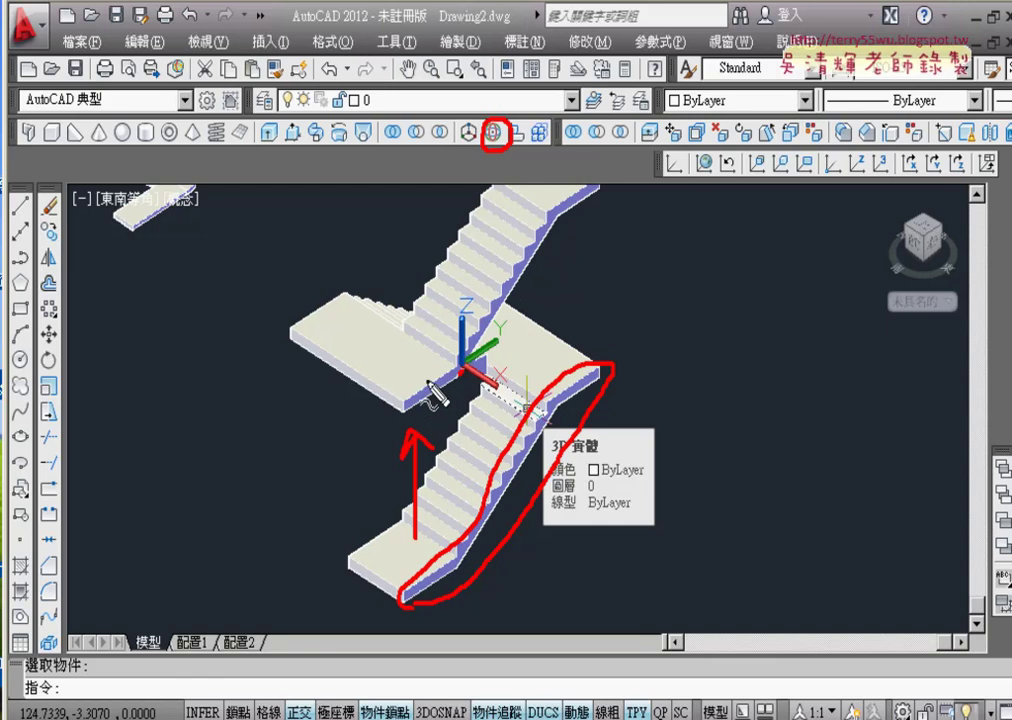
left_click_drag(428, 379, 447, 373)
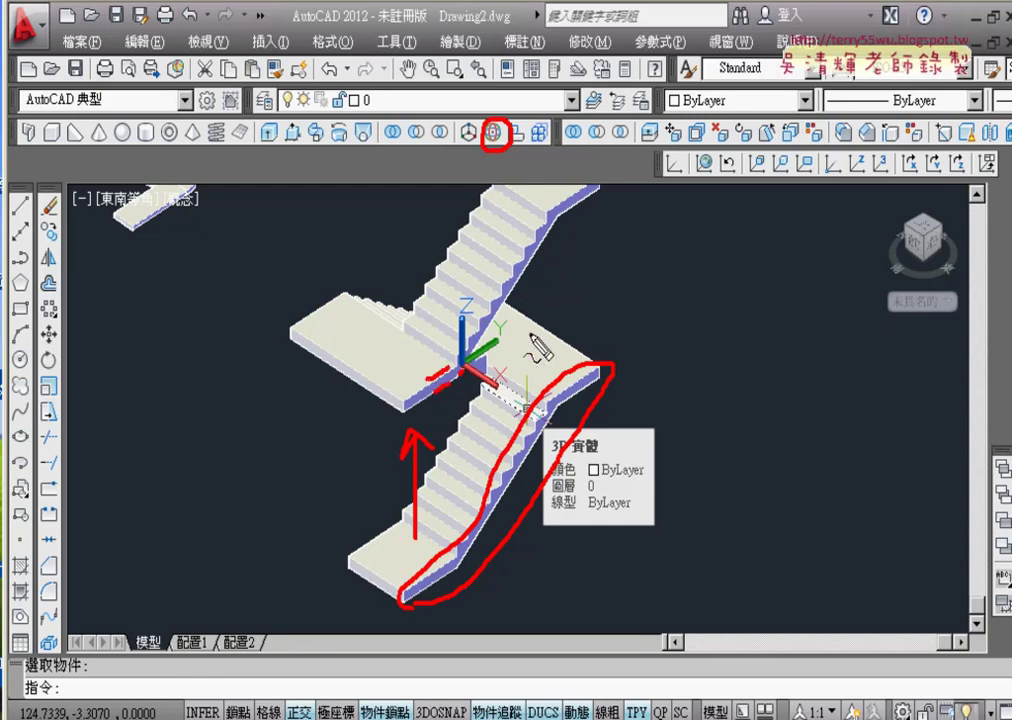
left_click_drag(522, 344, 578, 310)
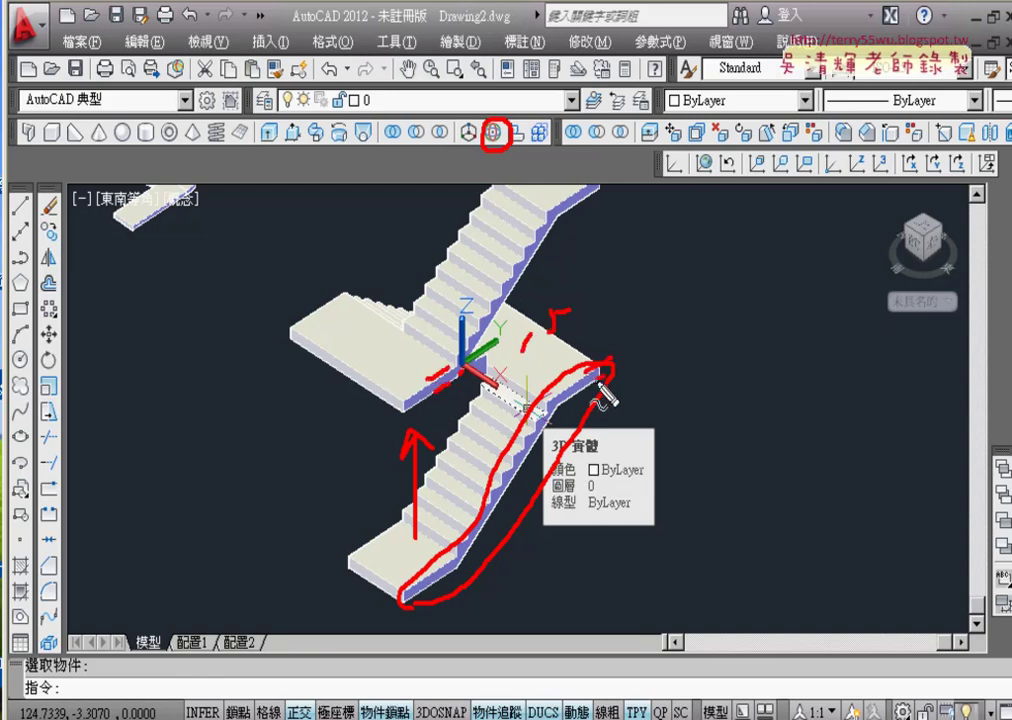
mouse_move(639, 351)
left_mouse_down()
mouse_move(637, 366)
mouse_move(662, 367)
mouse_move(690, 341)
left_mouse_up()
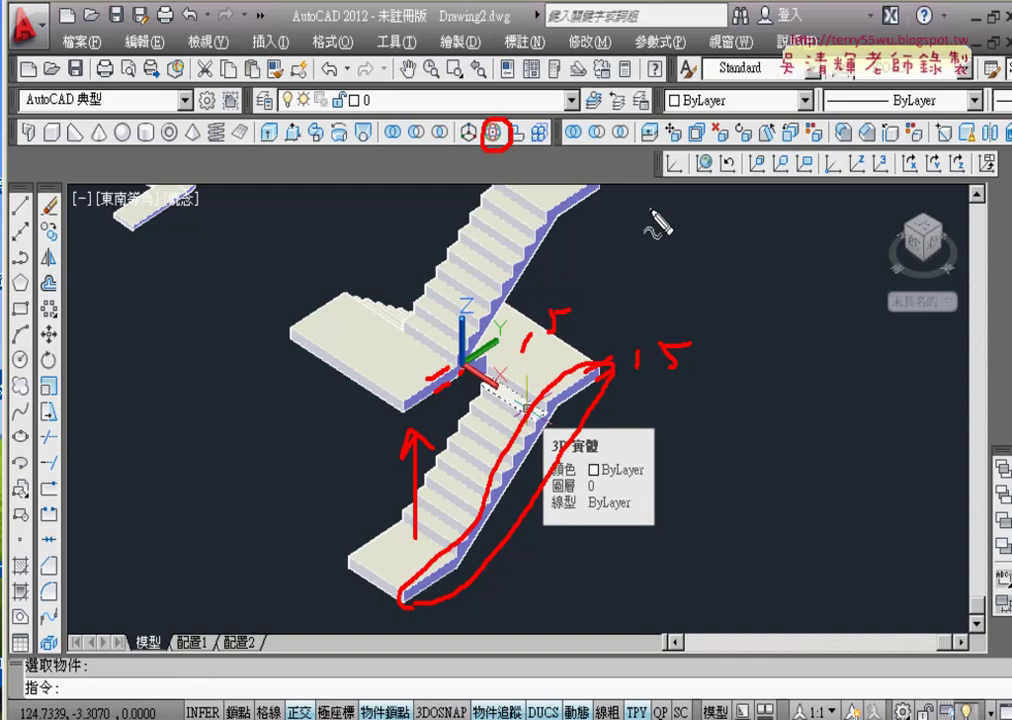
key("Escape")
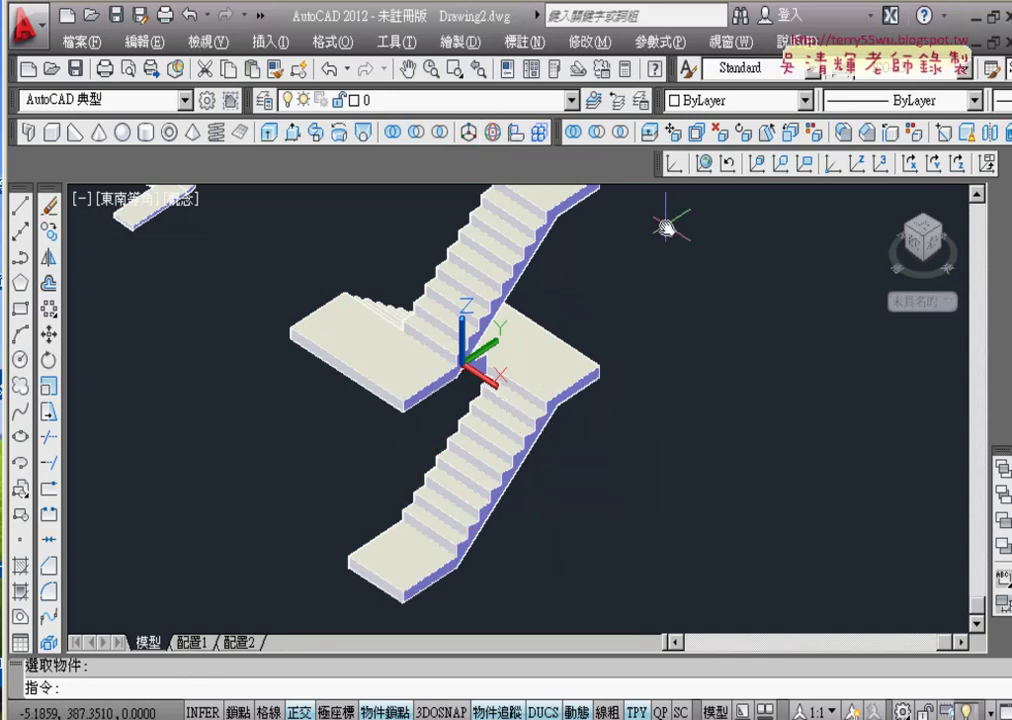
scroll(600, 310, "down", 2)
scroll(570, 320, "down", 2)
scroll(550, 300, "down", 1)
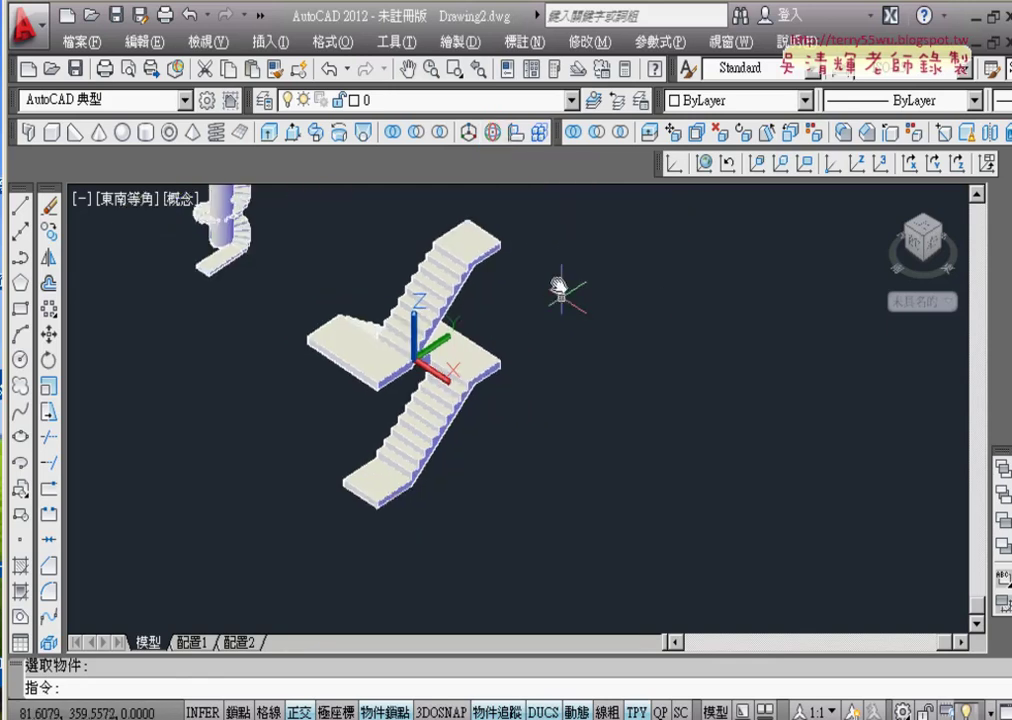
scroll(350, 340, "up", 3)
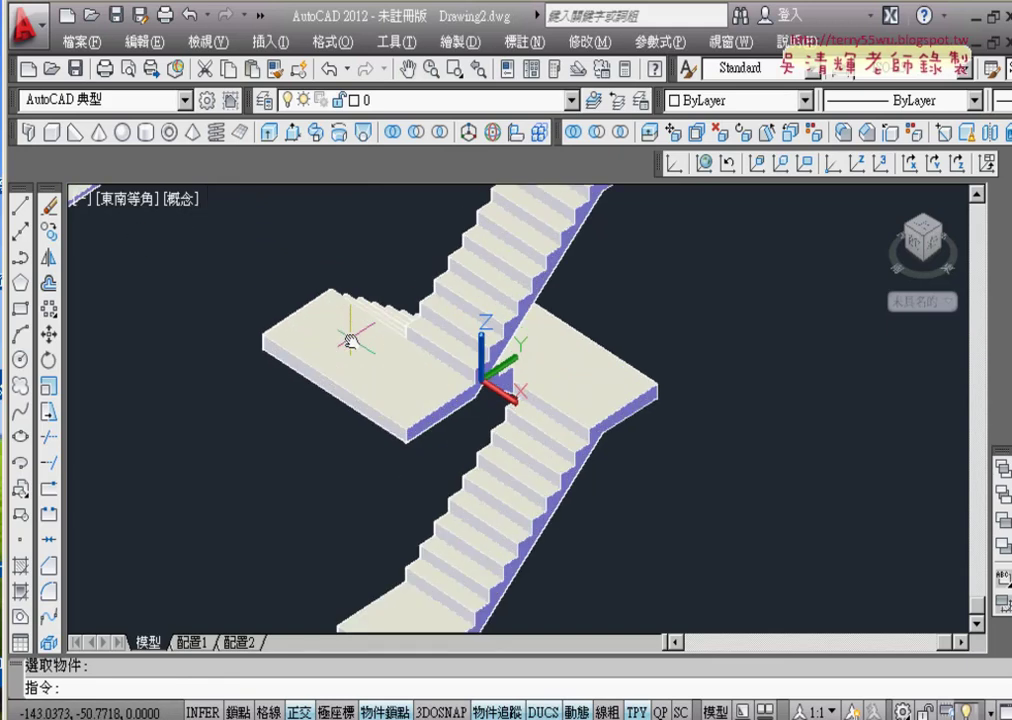
left_click(350, 341)
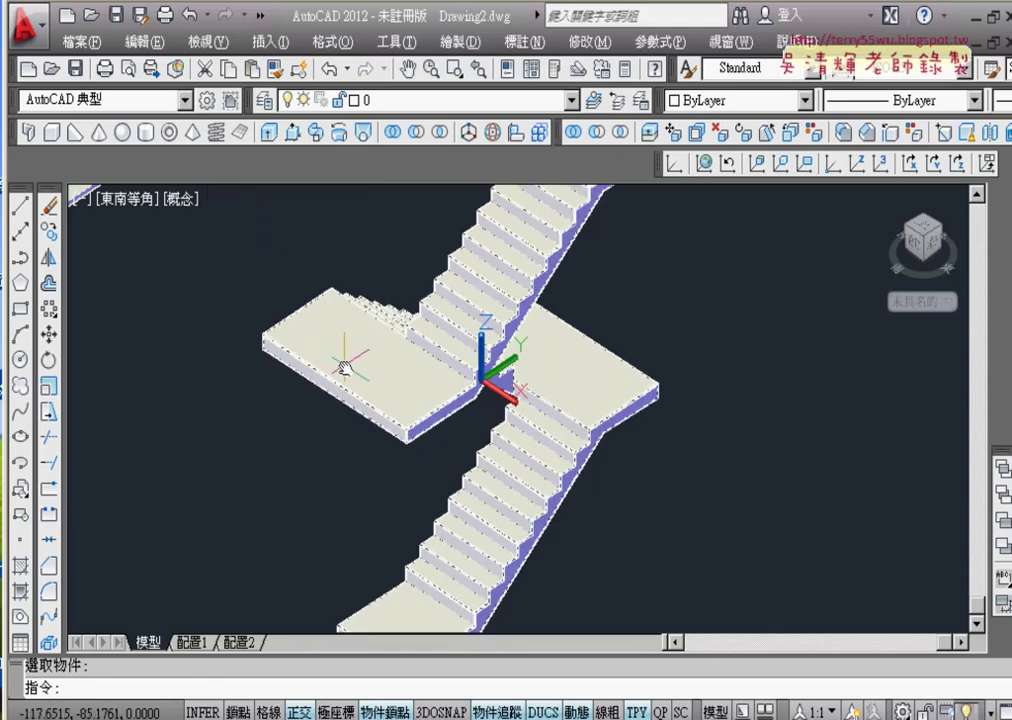
scroll(357, 366, "down", 3)
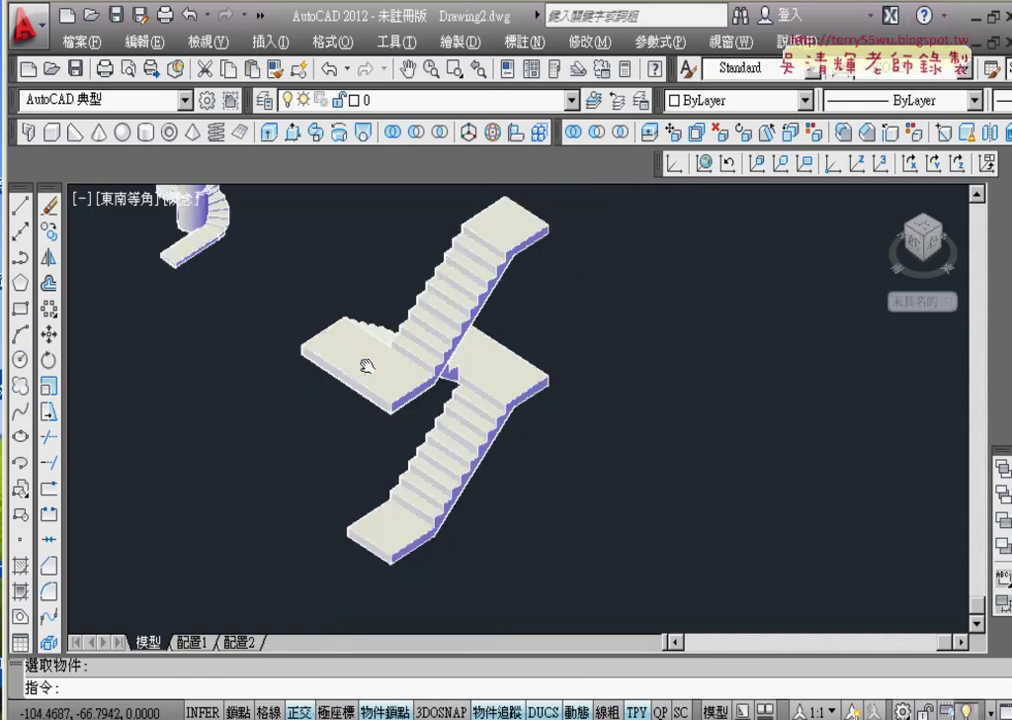
scroll(360, 365, "down", 2)
middle_click_drag(544, 375, 502, 398)
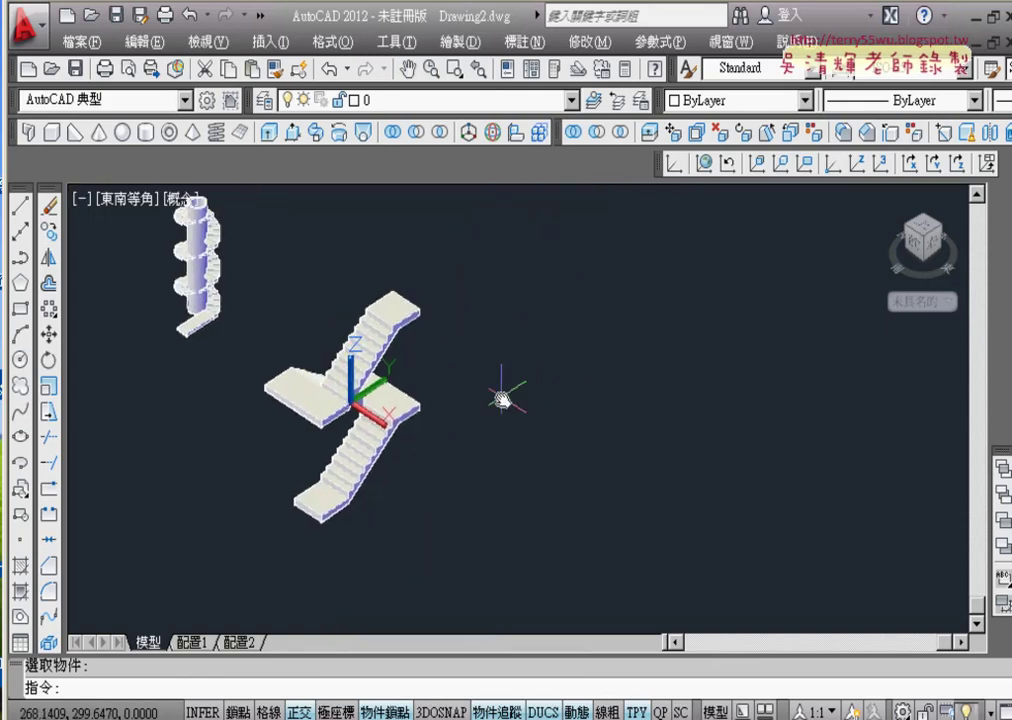